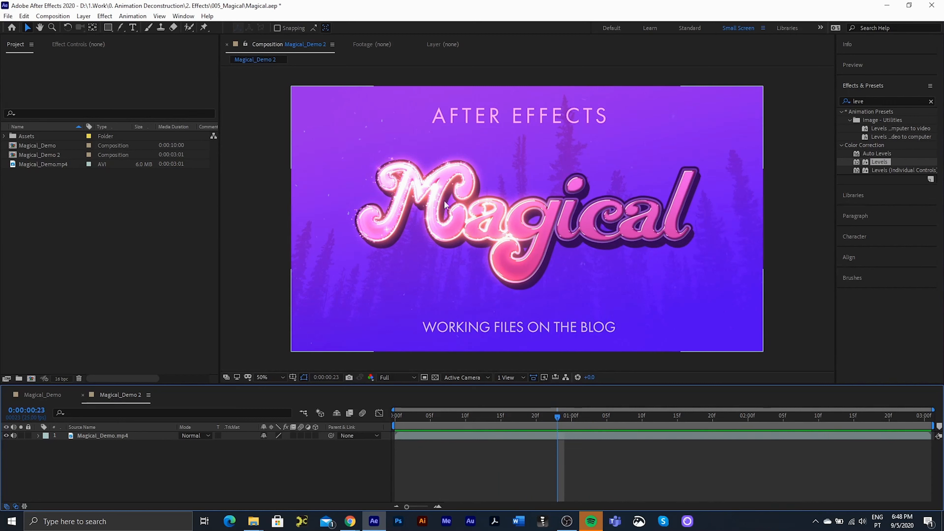
- Scrub through the Magical demo footage to preview the glow sweep
{"action": "left_click_drag", "start_coordinate": [562, 414], "coordinate": [586, 416]}
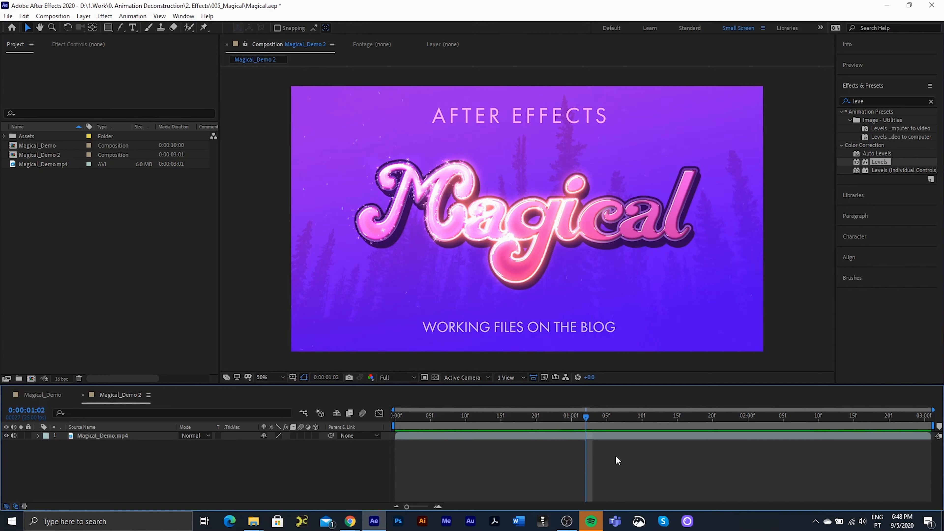
{"action": "left_click_drag", "start_coordinate": [586, 415], "coordinate": [621, 420]}
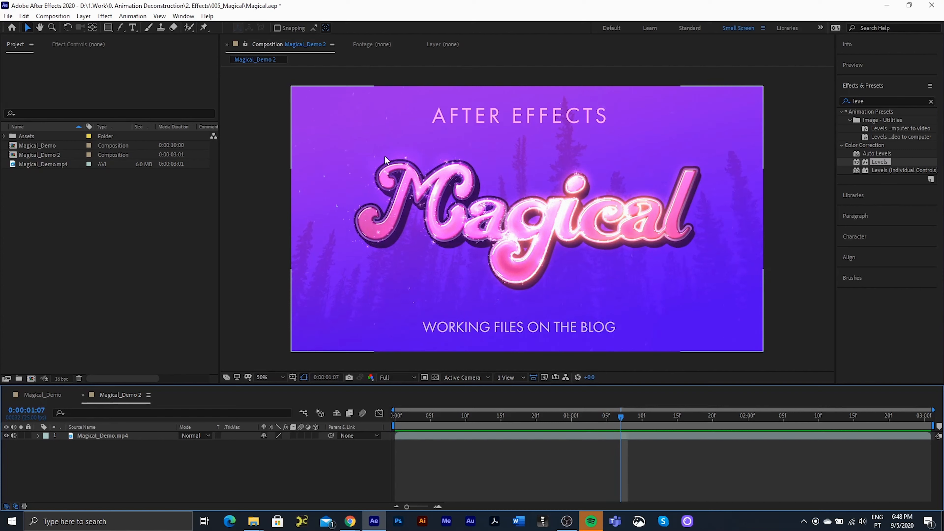
{"action": "left_click_drag", "start_coordinate": [615, 417], "coordinate": [634, 421]}
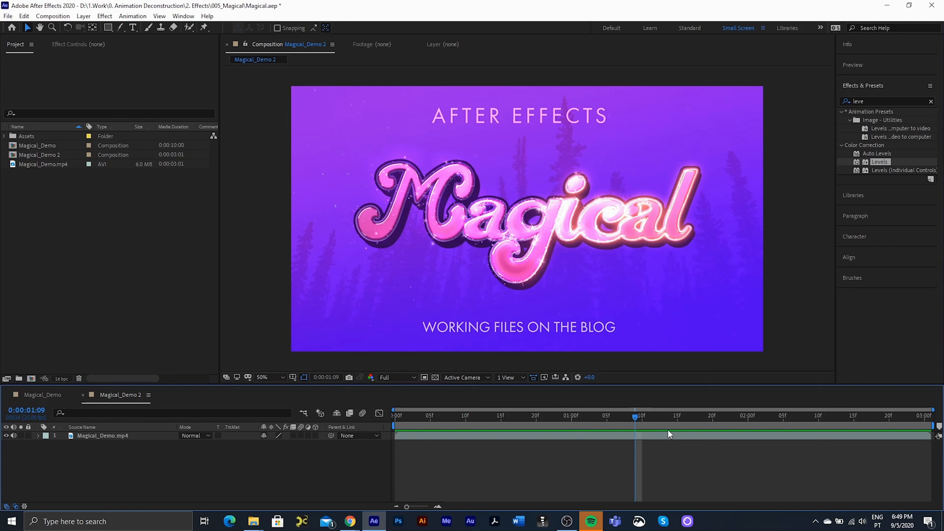
{"action": "left_click_drag", "start_coordinate": [636, 421], "coordinate": [378, 418]}
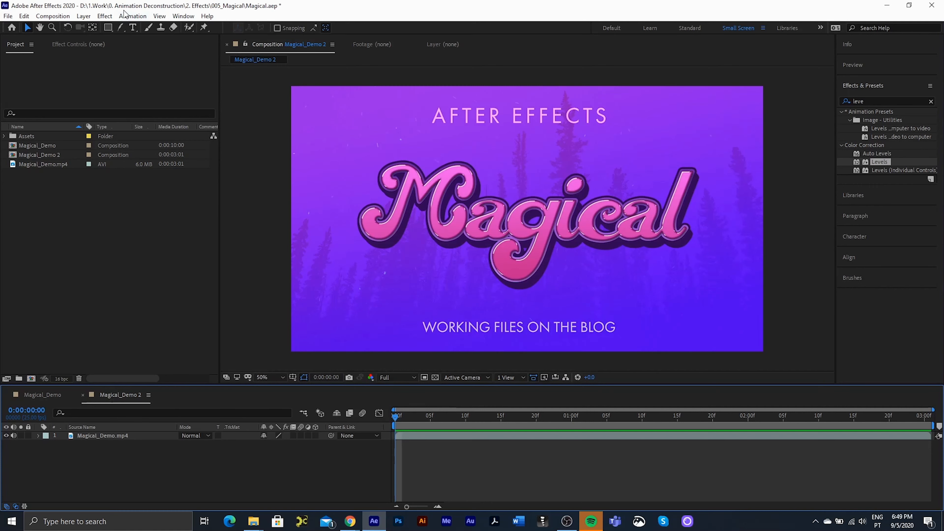
- Browse the Effect menu's plug-in categories with the demo footage layer selected, applying nothing
{"action": "left_click", "coordinate": [105, 16]}
{"action": "left_click", "coordinate": [365, 312]}
{"action": "left_click", "coordinate": [365, 313]}
{"action": "left_click", "coordinate": [104, 17]}
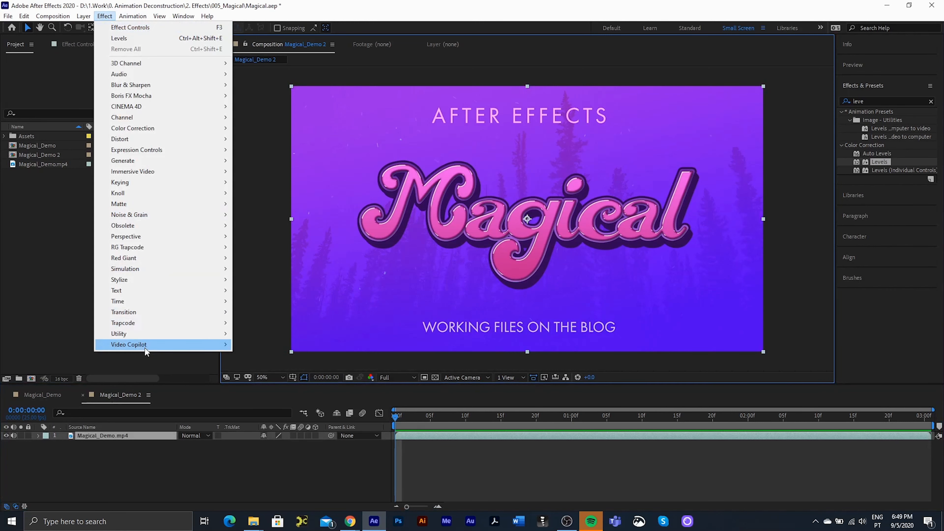
{"action": "mouse_move", "coordinate": [145, 346]}
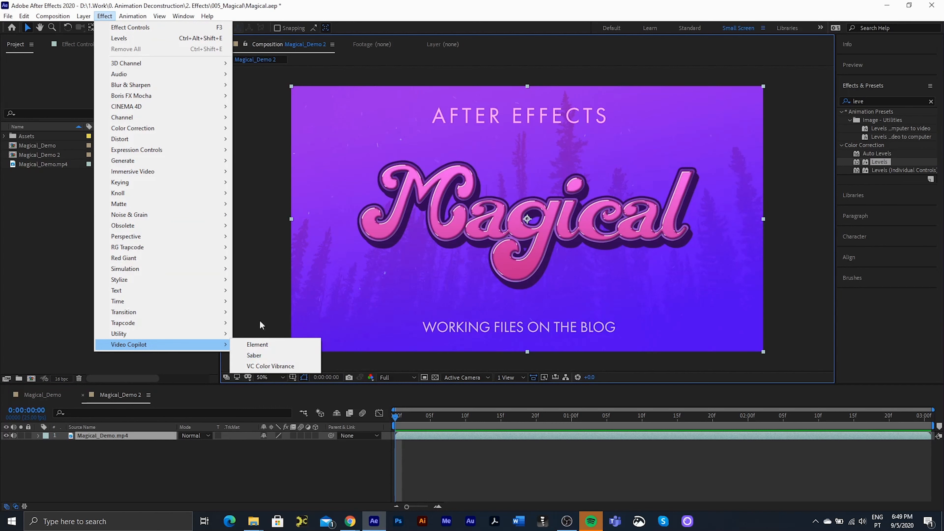
{"action": "mouse_move", "coordinate": [177, 197]}
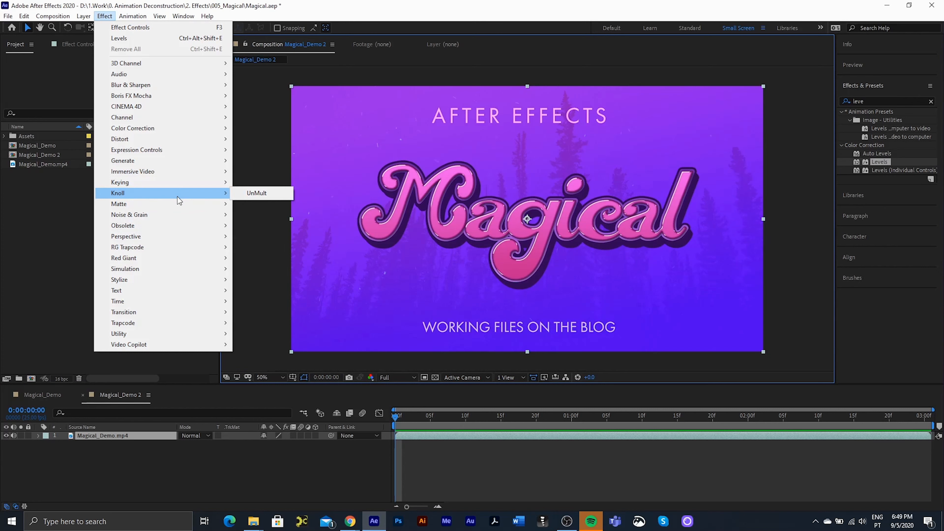
{"action": "mouse_move", "coordinate": [161, 248]}
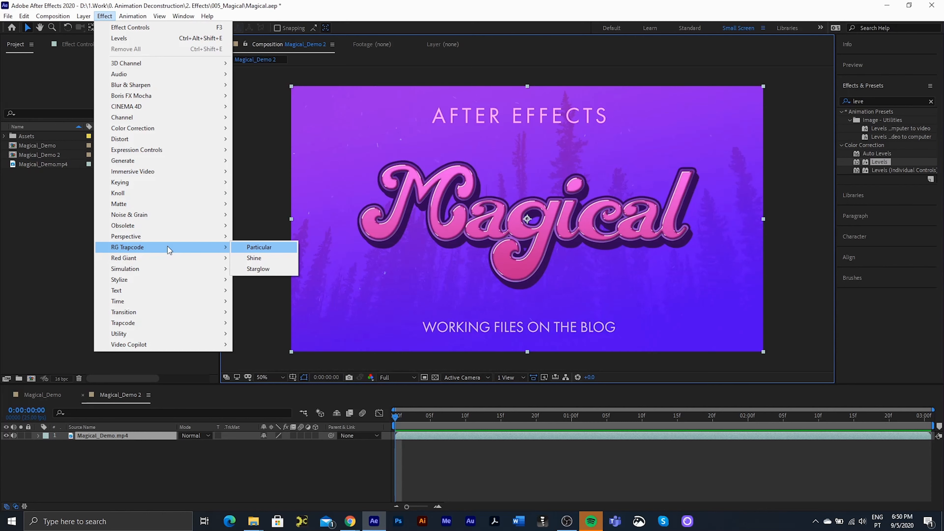
{"action": "left_click", "coordinate": [44, 194]}
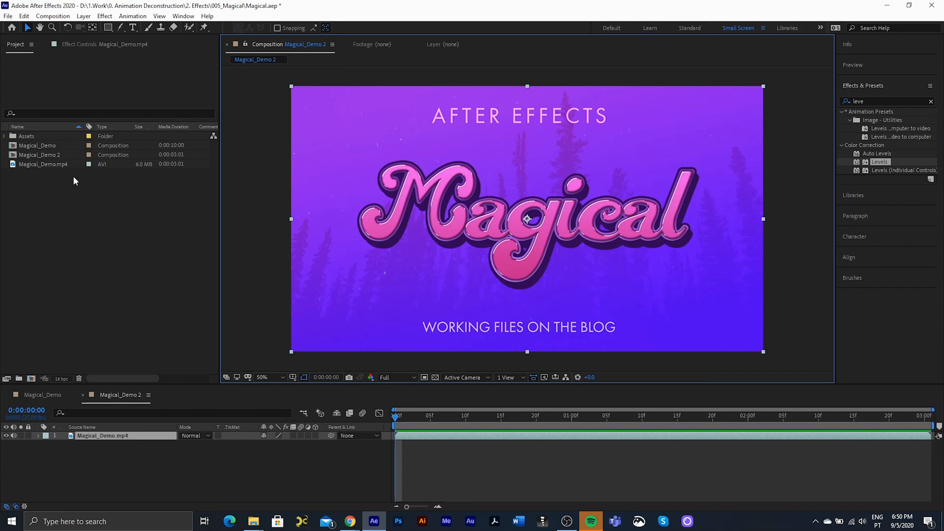
- Import Magical1.psd as a Composition with layer styles merged into footage
{"action": "double_click", "coordinate": [44, 194]}
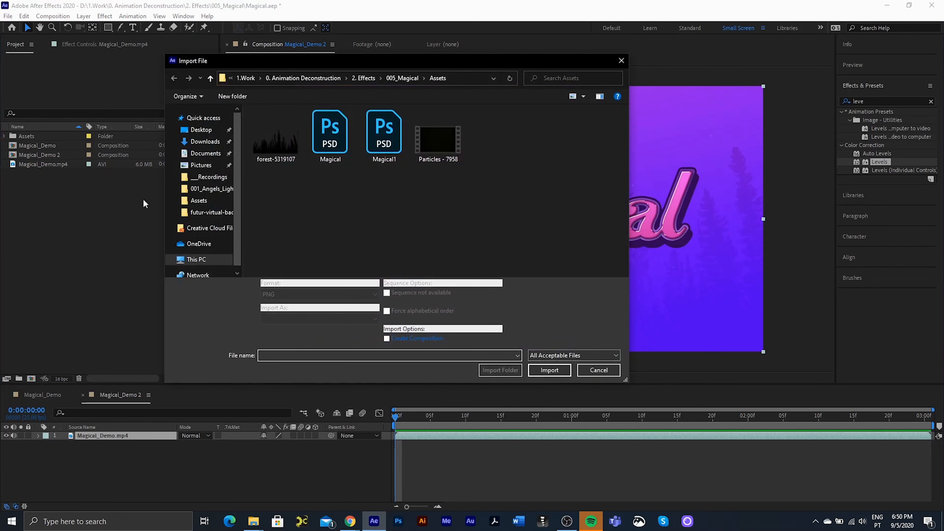
{"action": "left_click", "coordinate": [383, 135]}
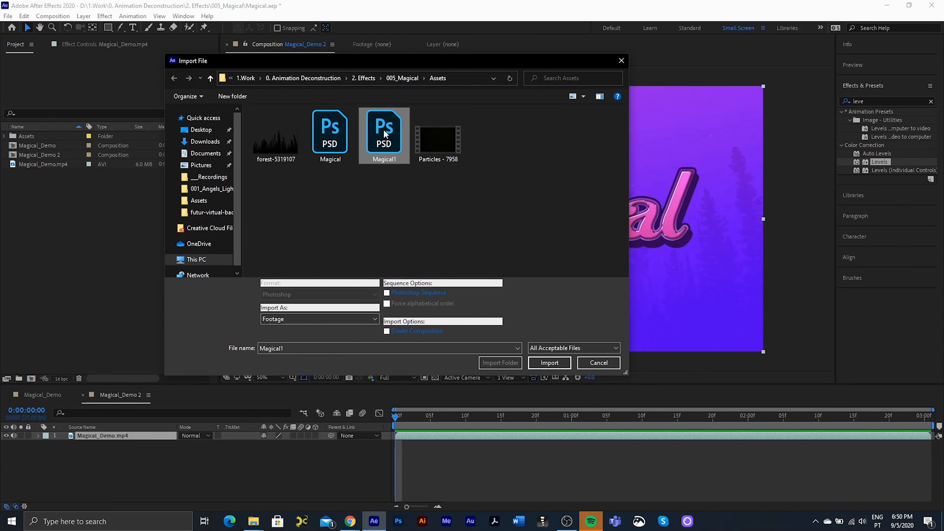
{"action": "double_click", "coordinate": [386, 144]}
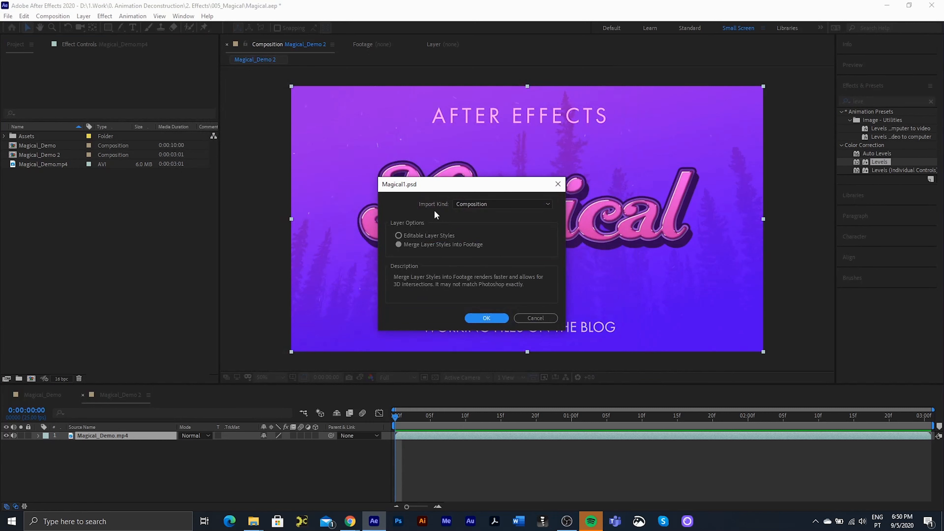
{"action": "left_click", "coordinate": [498, 205]}
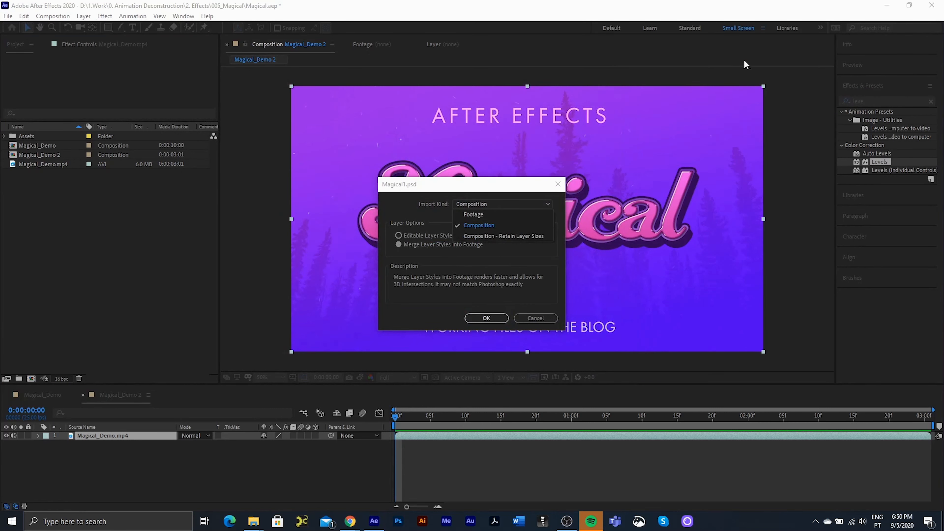
{"action": "left_click", "coordinate": [468, 226]}
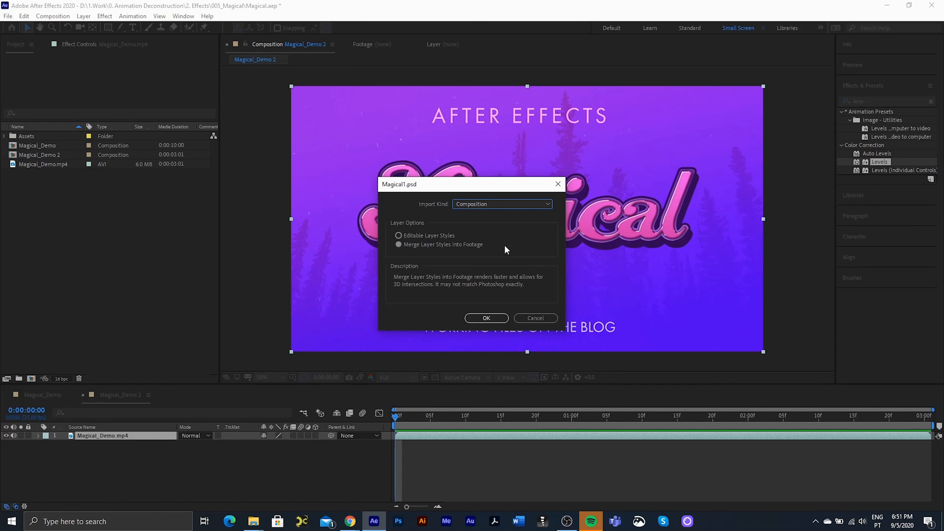
{"action": "left_click", "coordinate": [485, 318]}
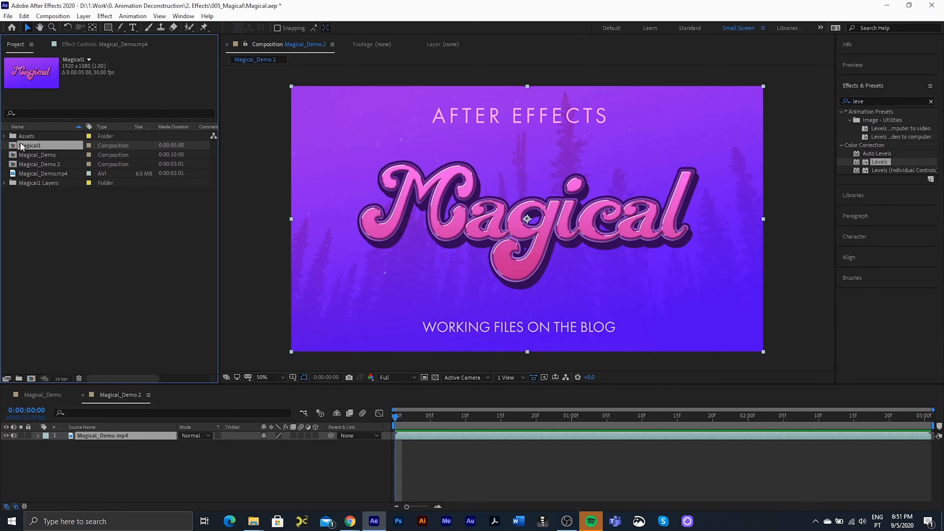
- Open the Magical1 composition and solo layers until only Magical Shadow shows
{"action": "double_click", "coordinate": [22, 145]}
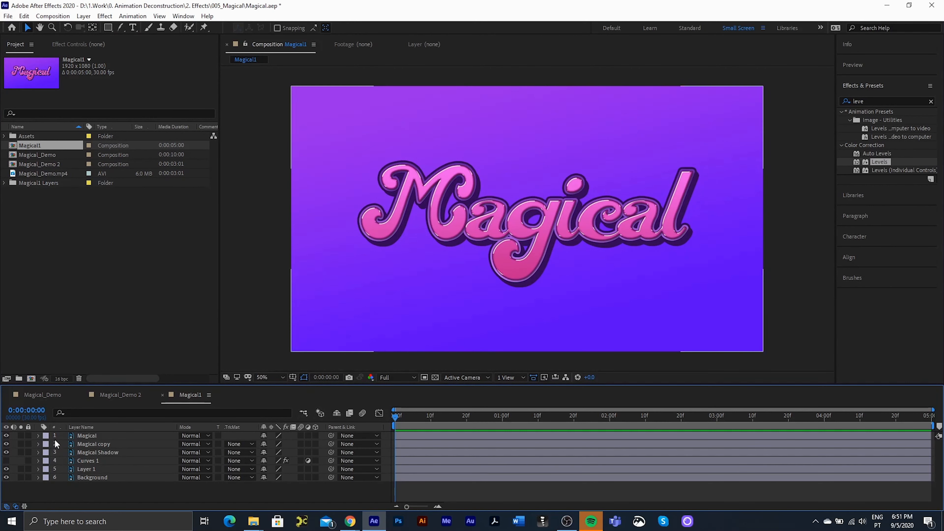
{"action": "left_click", "coordinate": [21, 435]}
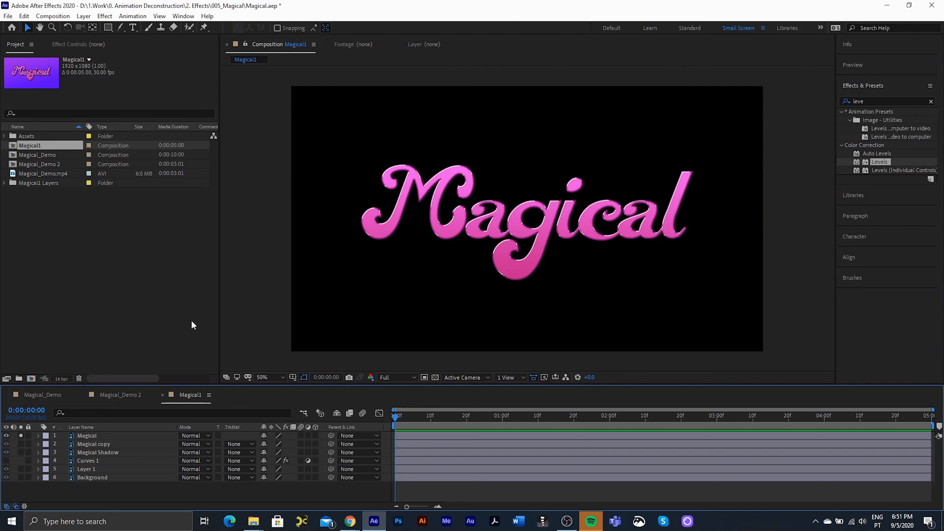
{"action": "left_click", "coordinate": [21, 444]}
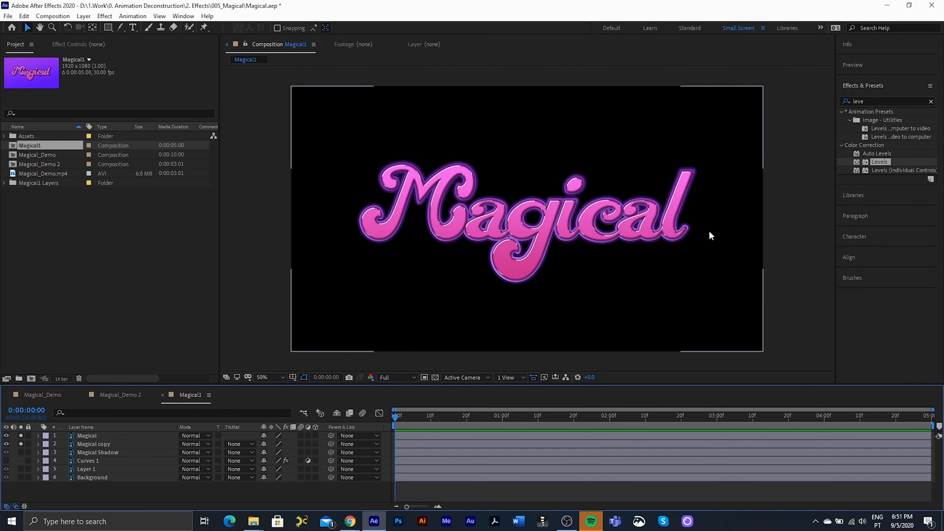
{"action": "left_click", "coordinate": [21, 452]}
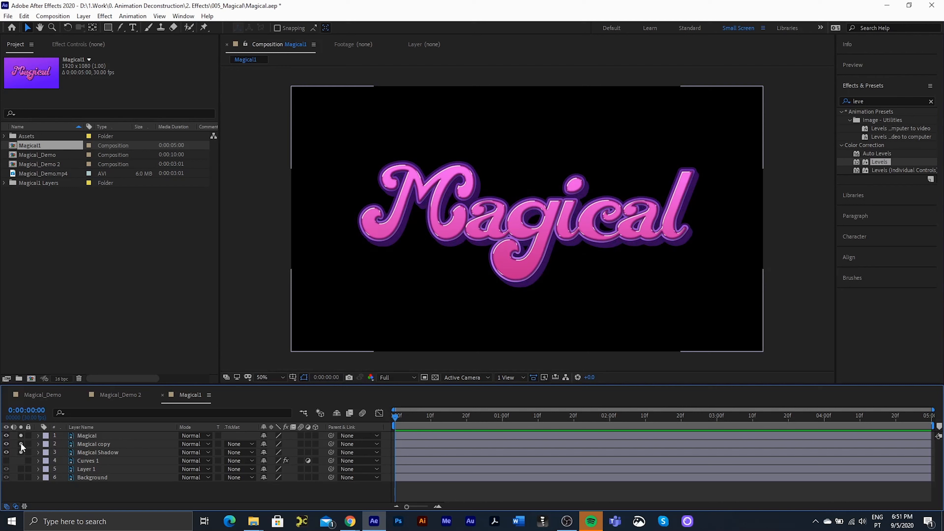
{"action": "left_click_drag", "start_coordinate": [21, 444], "coordinate": [21, 435]}
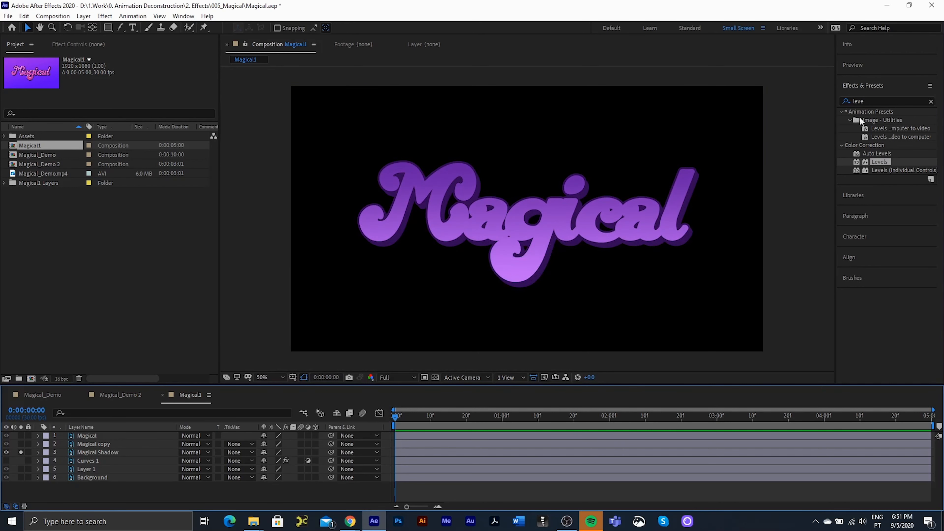
- Apply Tint to Magical Shadow, mapping black and white to a sampled dark purple
{"action": "left_click", "coordinate": [876, 101]}
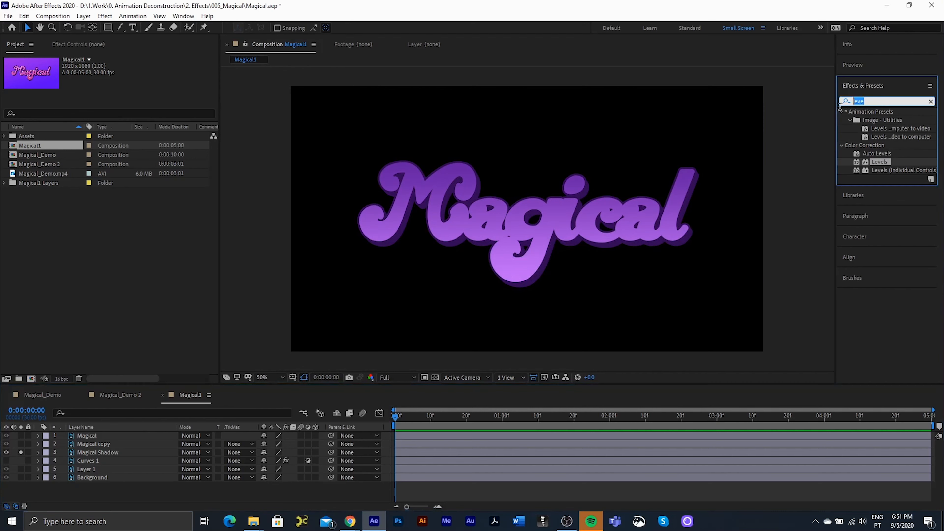
{"action": "type", "text": "tint"}
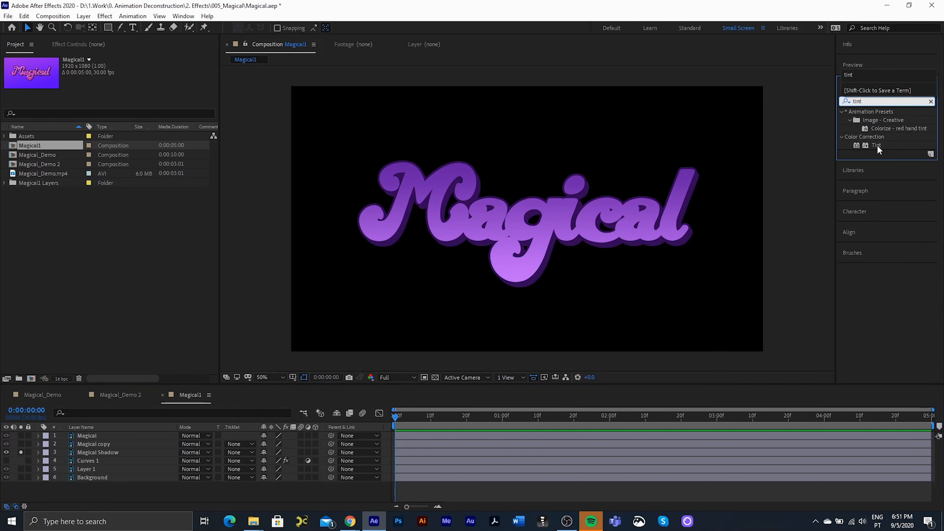
{"action": "left_click_drag", "start_coordinate": [876, 145], "coordinate": [106, 455]}
{"action": "left_click", "coordinate": [13, 68]}
{"action": "left_click", "coordinate": [135, 76]}
{"action": "left_click", "coordinate": [453, 244]}
{"action": "left_click", "coordinate": [136, 84]}
{"action": "left_click", "coordinate": [444, 242]}
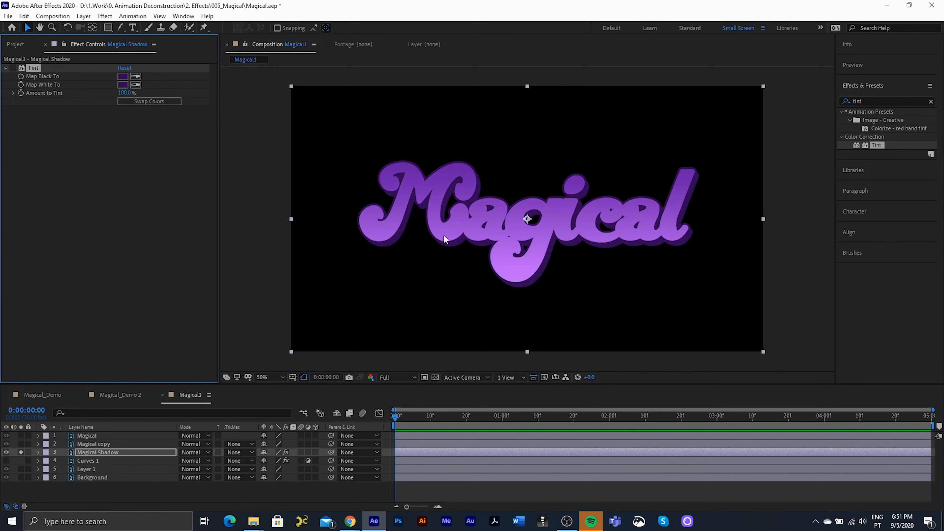
{"action": "left_click", "coordinate": [12, 67]}
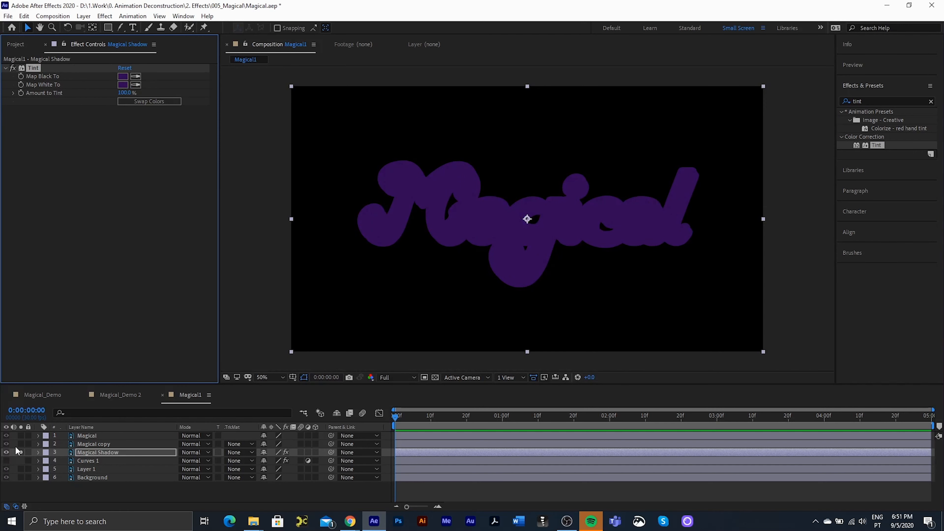
- Unsolo the layers so all six layers of the composition show again
{"action": "left_click", "coordinate": [21, 452]}
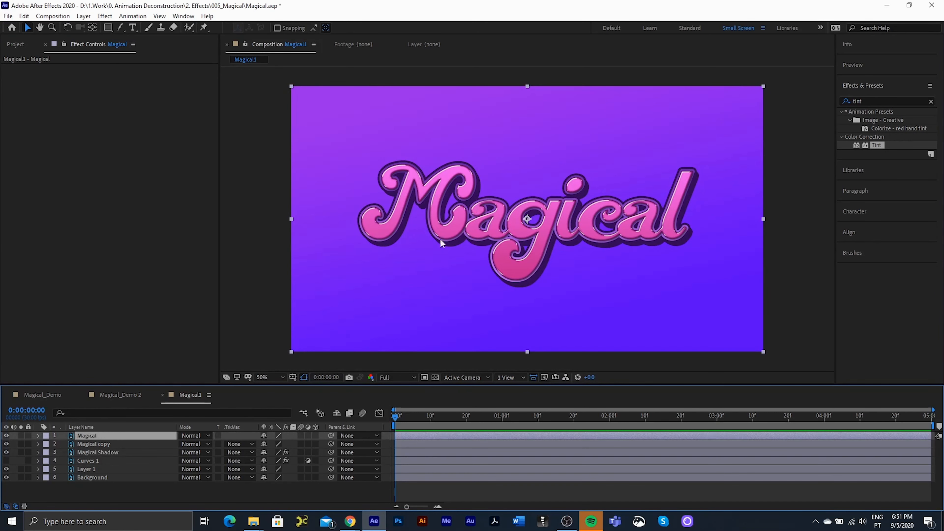
{"action": "left_click", "coordinate": [20, 435]}
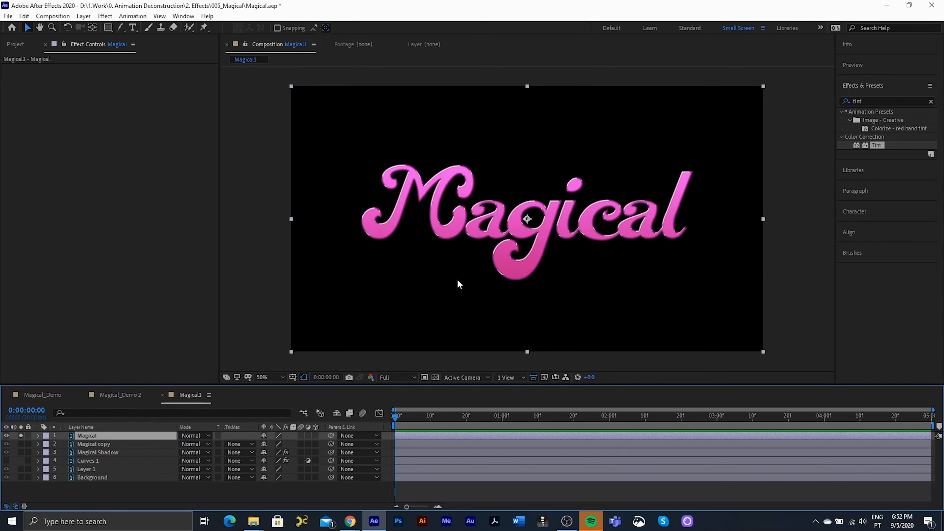
{"action": "left_click", "coordinate": [20, 436]}
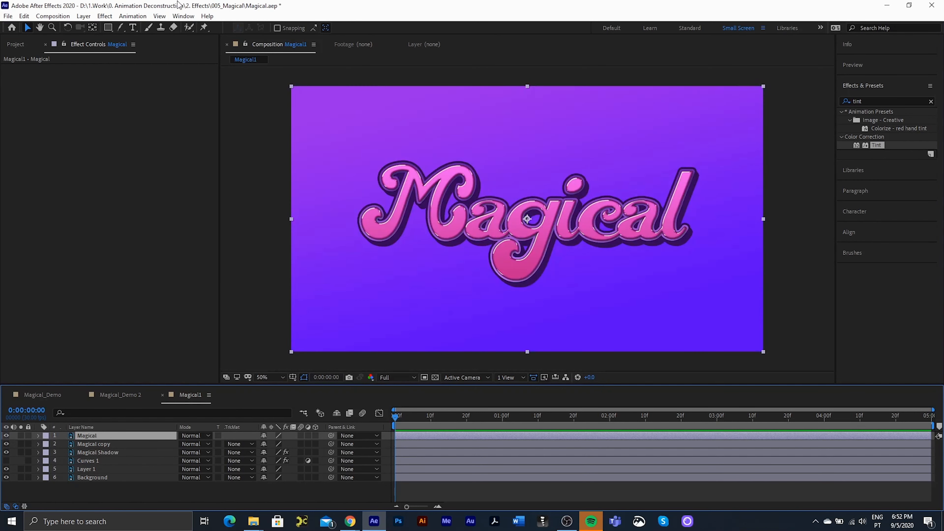
- Auto-trace the Magical text's alpha into masks, creating the Auto-traced Magical layer
{"action": "left_click", "coordinate": [84, 16]}
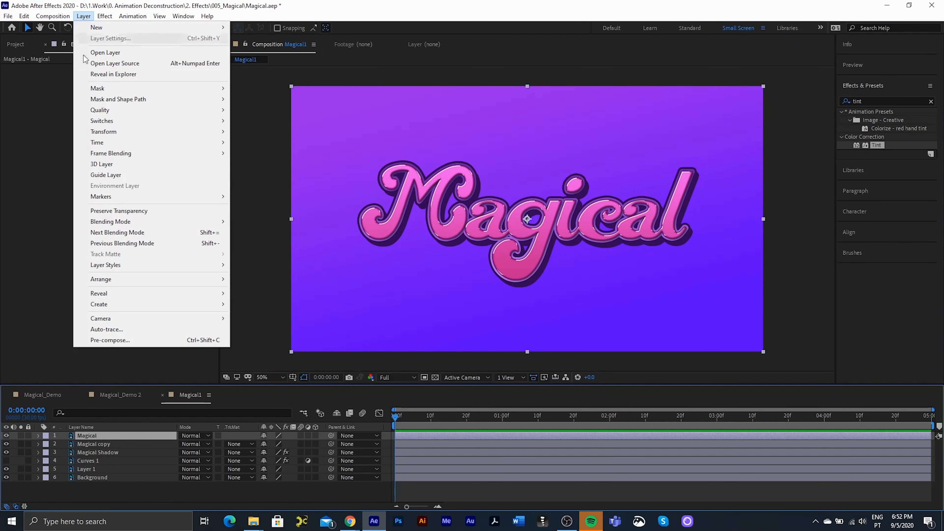
{"action": "left_click", "coordinate": [126, 329]}
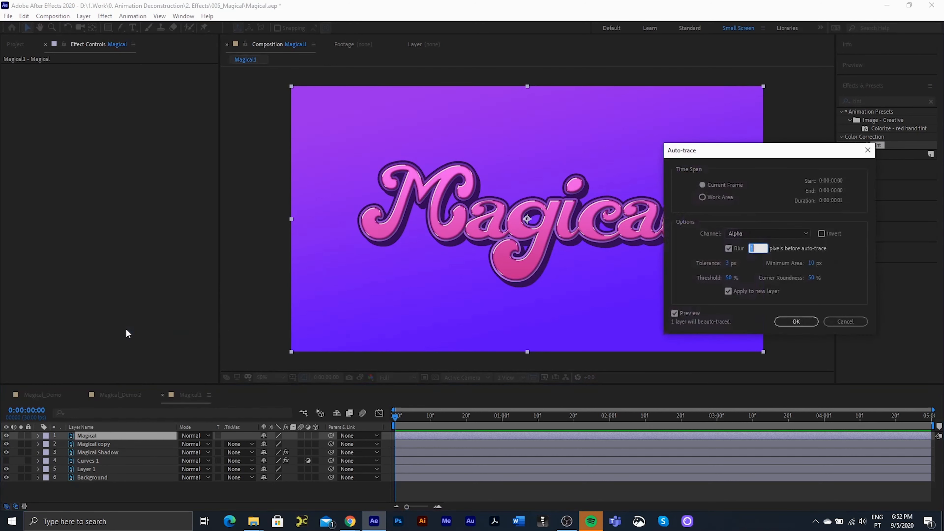
{"action": "left_click_drag", "start_coordinate": [750, 156], "coordinate": [463, 136]}
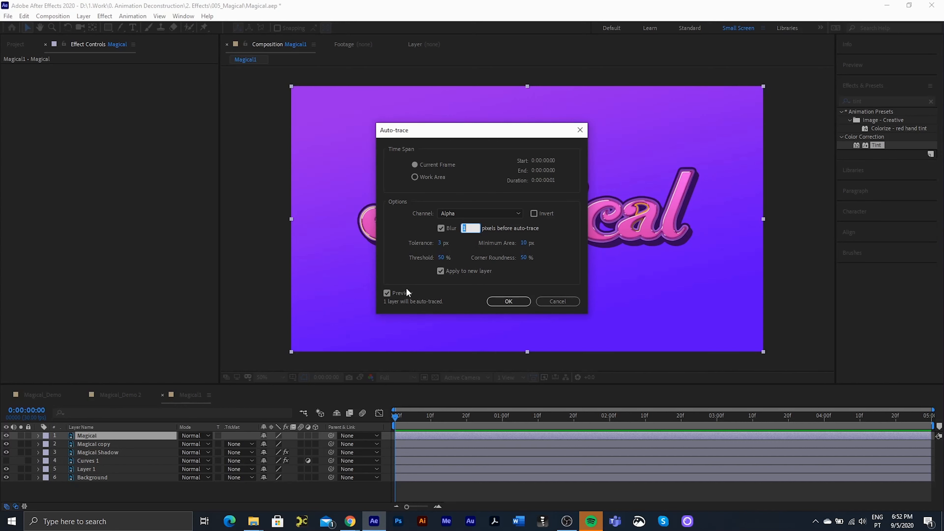
{"action": "left_click_drag", "start_coordinate": [459, 143], "coordinate": [691, 166]}
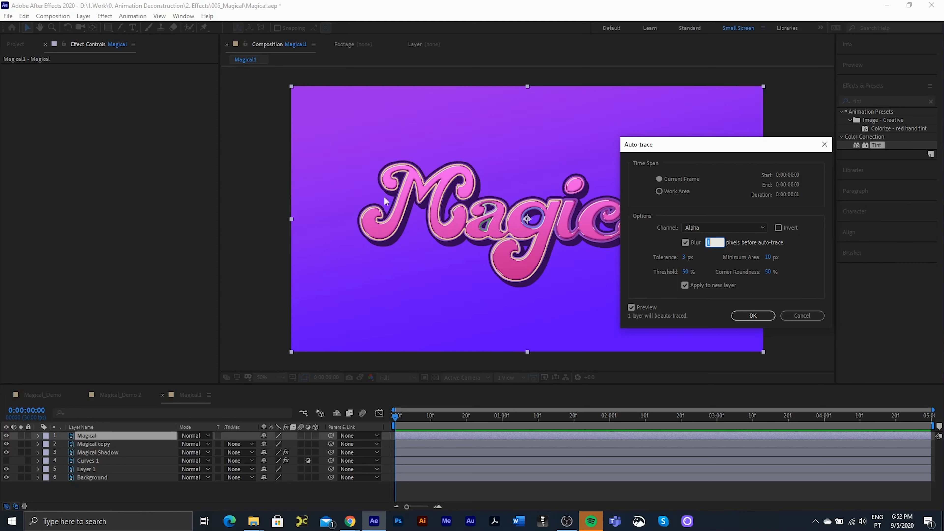
{"action": "left_click", "coordinate": [746, 317]}
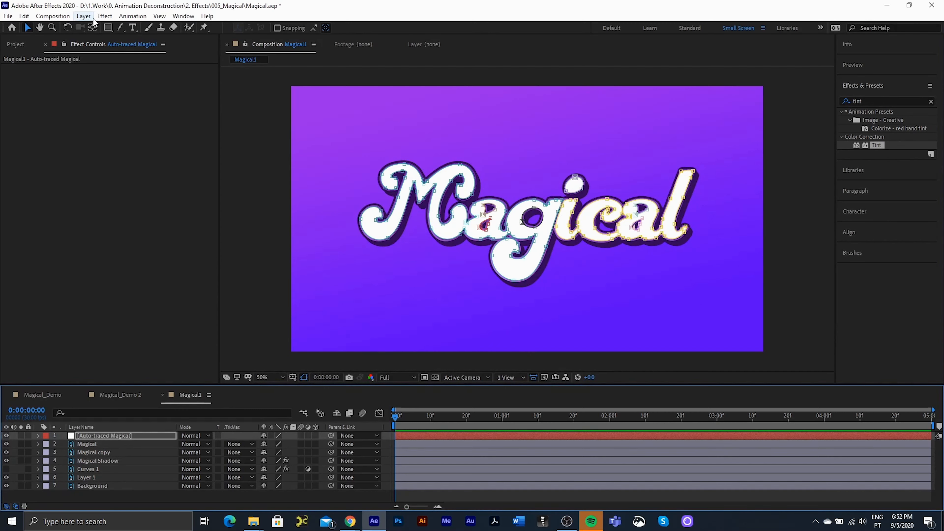
{"action": "left_click", "coordinate": [104, 16]}
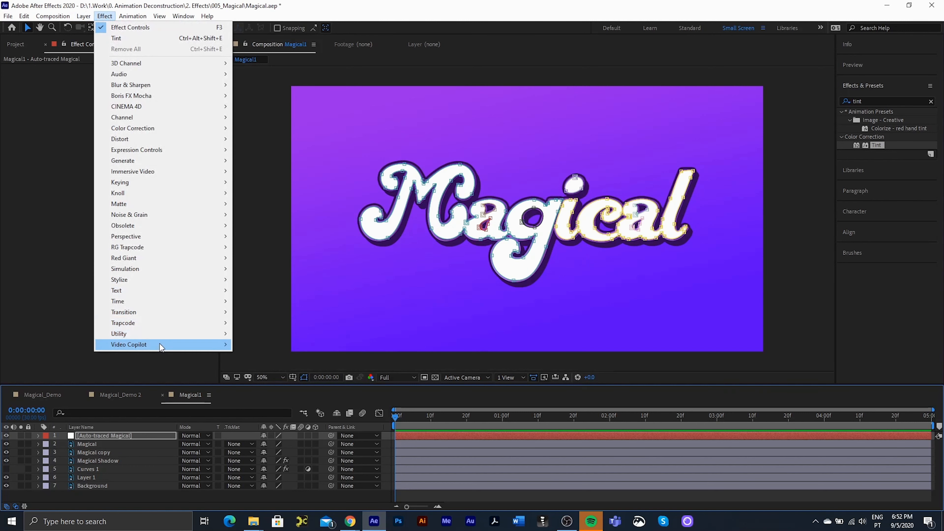
- Apply Saber with Layer Masks core type, Core Size 1, and reduced glow intensity and spread
{"action": "mouse_move", "coordinate": [160, 344]}
{"action": "left_click", "coordinate": [279, 357]}
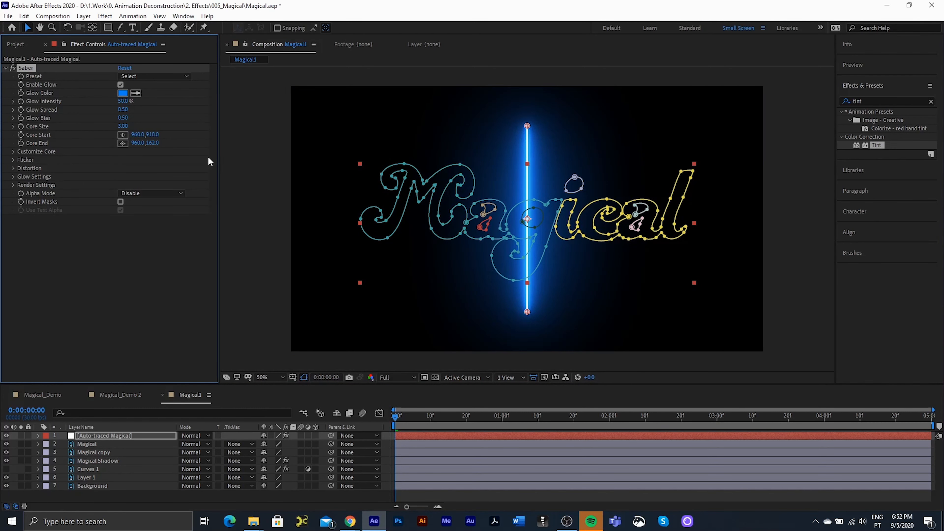
{"action": "left_click", "coordinate": [12, 153]}
{"action": "left_click", "coordinate": [140, 161]}
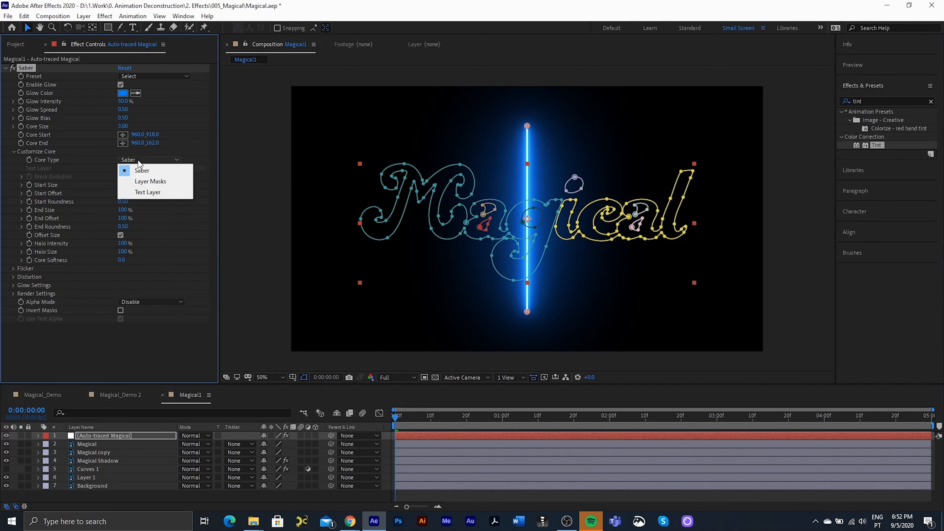
{"action": "left_click", "coordinate": [154, 182]}
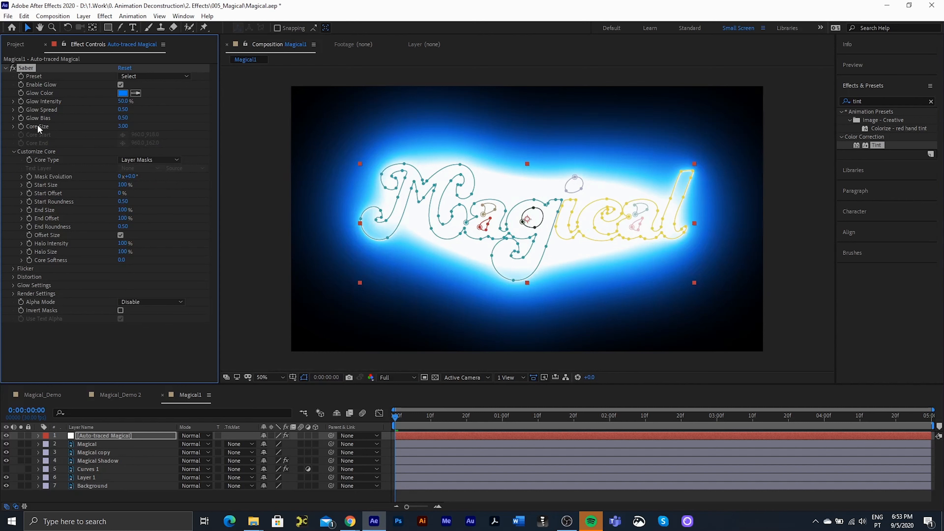
{"action": "left_click", "coordinate": [122, 127]}
{"action": "type", "text": "1"}
{"action": "key", "text": "Return"}
{"action": "mouse_move", "coordinate": [123, 101]}
{"action": "left_mouse_down"}
{"action": "mouse_move", "coordinate": [100, 112]}
{"action": "mouse_move", "coordinate": [129, 103]}
{"action": "mouse_move", "coordinate": [121, 109]}
{"action": "left_mouse_up"}
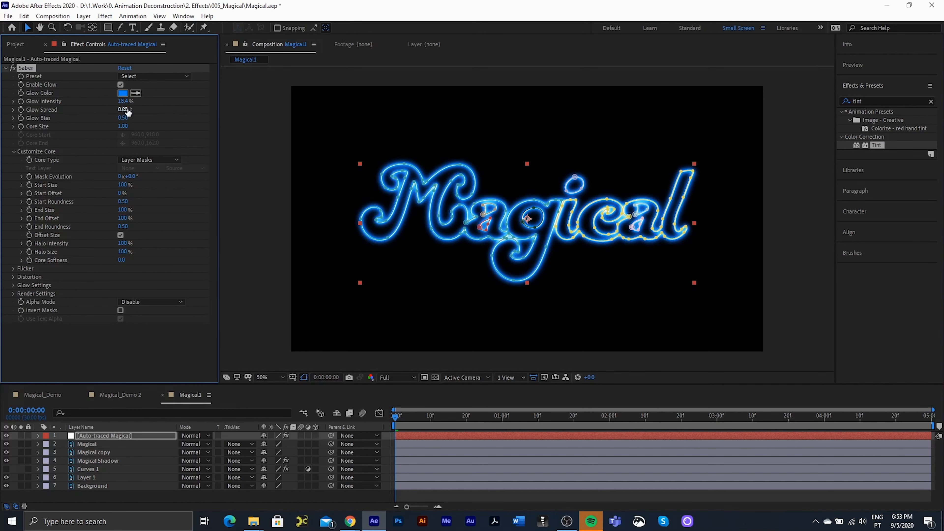
{"action": "left_click_drag", "start_coordinate": [126, 111], "coordinate": [124, 110]}
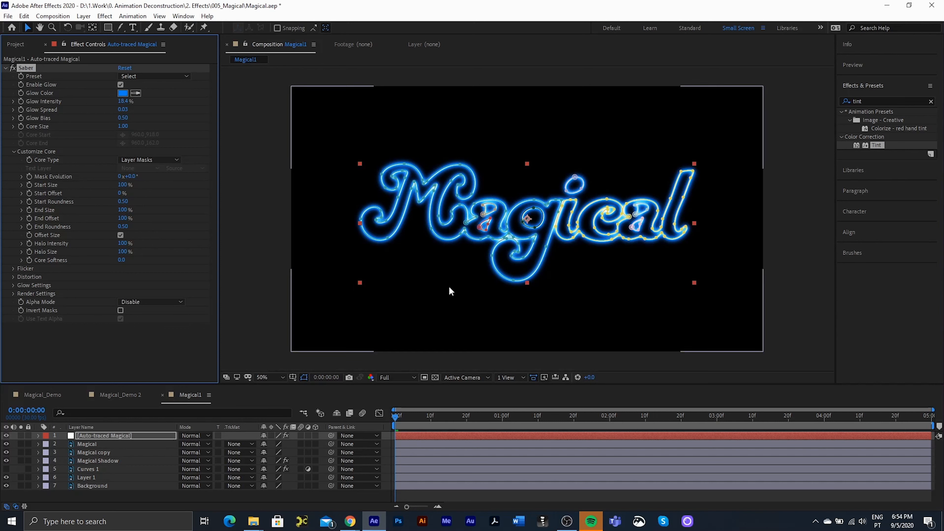
- Add Knoll UnMult to the traced layer to drop the black background
{"action": "left_click", "coordinate": [109, 19]}
{"action": "mouse_move", "coordinate": [149, 195]}
{"action": "left_click", "coordinate": [273, 193]}
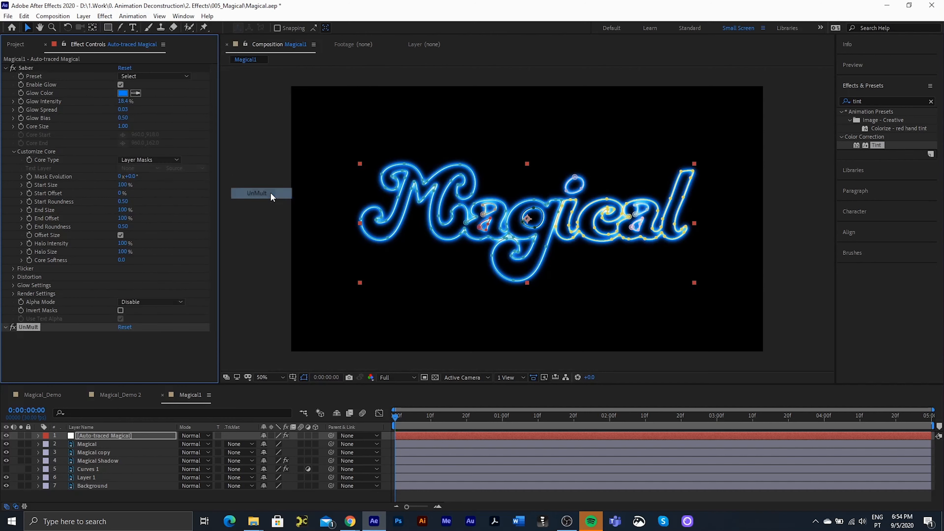
{"action": "left_click", "coordinate": [891, 102]}
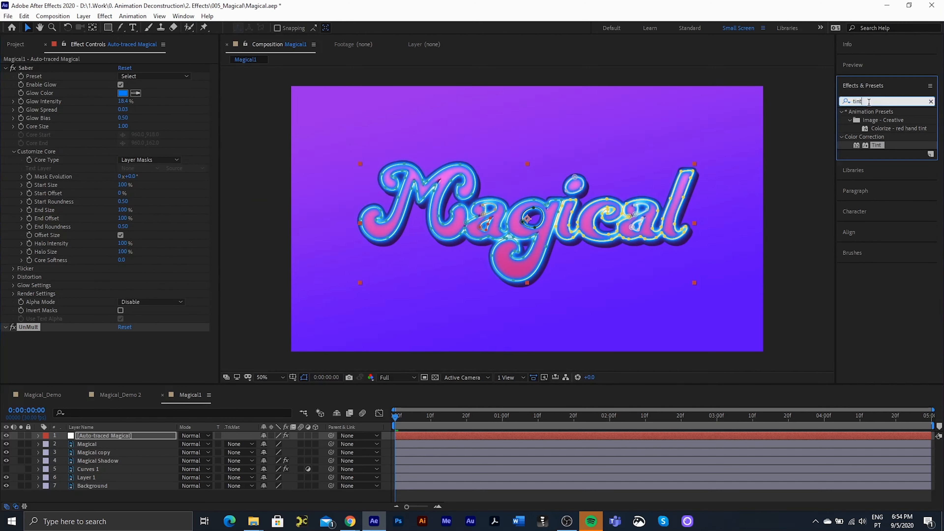
{"action": "type", "text": "unmu"}
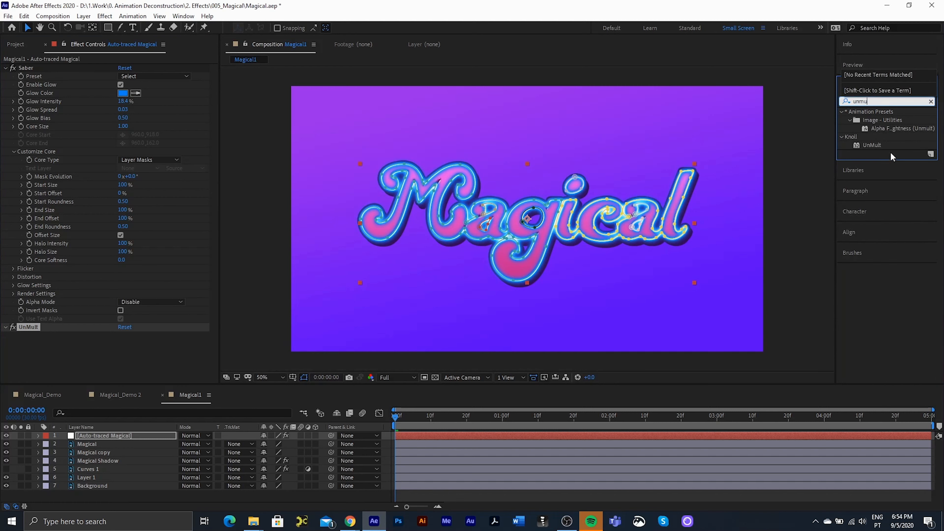
- Set the Auto-traced Magical layer's blending mode to Add
{"action": "left_click", "coordinate": [76, 355]}
{"action": "left_click", "coordinate": [82, 436]}
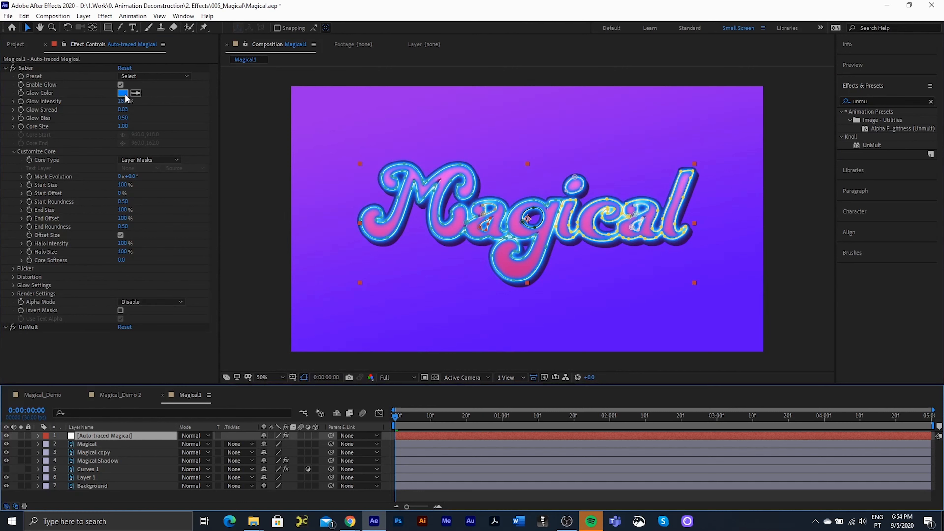
{"action": "left_click", "coordinate": [197, 436]}
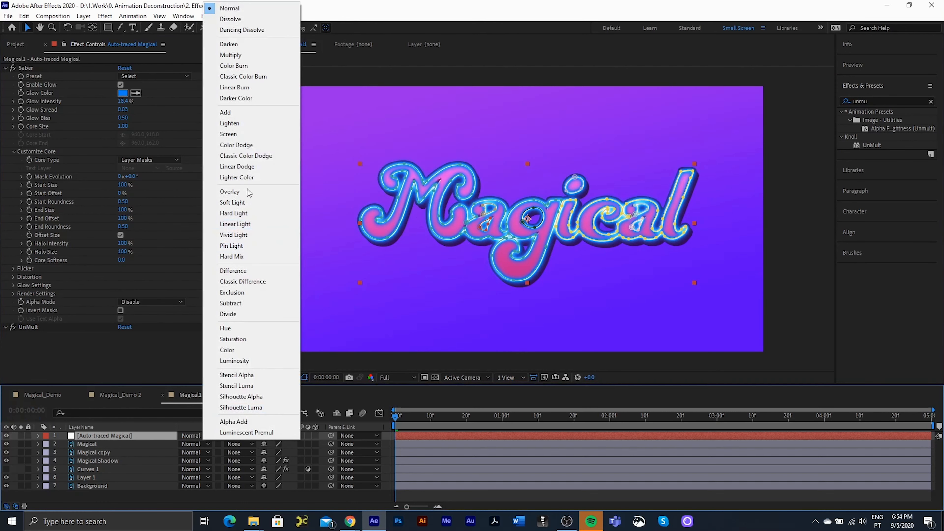
{"action": "left_click", "coordinate": [226, 112]}
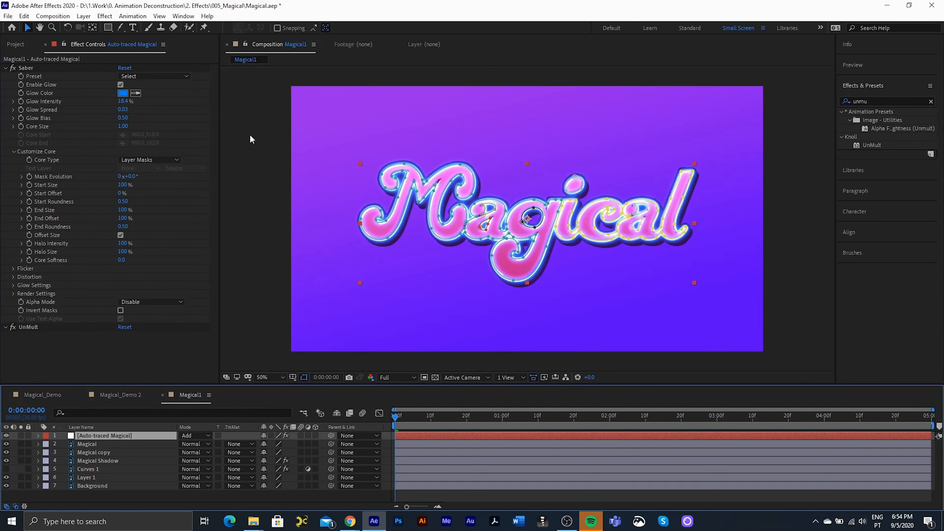
- Change Saber's glow colour to orange (FF6000) and hide the mask outlines
{"action": "left_click", "coordinate": [122, 93]}
{"action": "left_click_drag", "start_coordinate": [796, 193], "coordinate": [796, 219]}
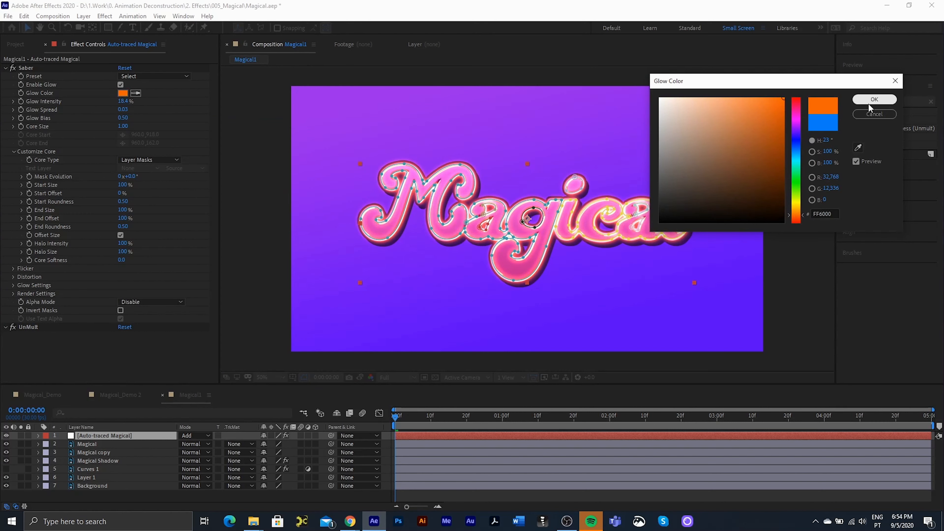
{"action": "left_click", "coordinate": [874, 99]}
{"action": "left_click", "coordinate": [304, 376]}
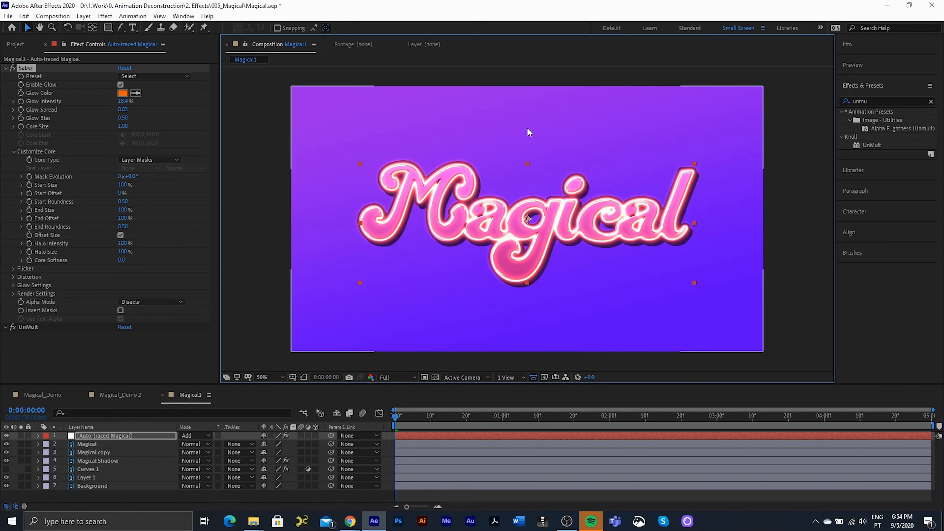
{"action": "left_click", "coordinate": [240, 436]}
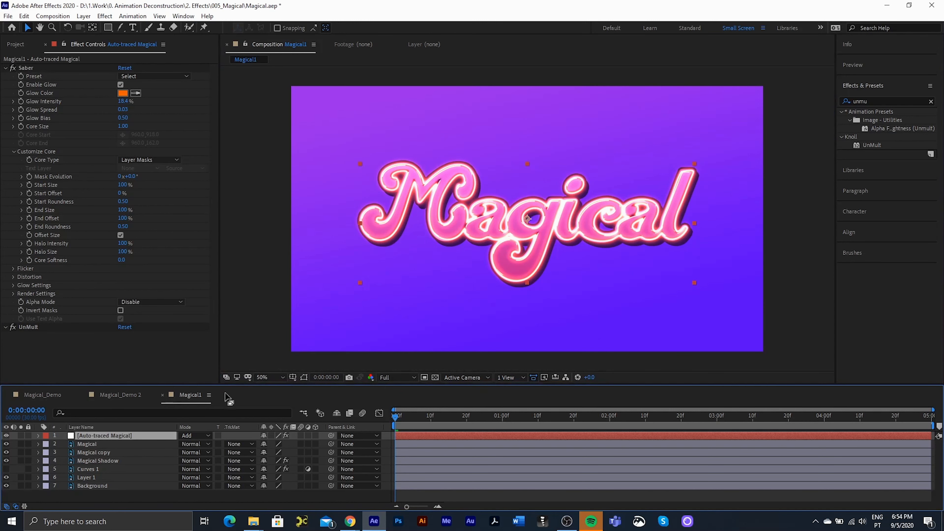
- Precompose the traced layer as Lines_Sweep, set it to Add, and open the precomp
{"action": "key", "text": "ctrl+shift+c"}
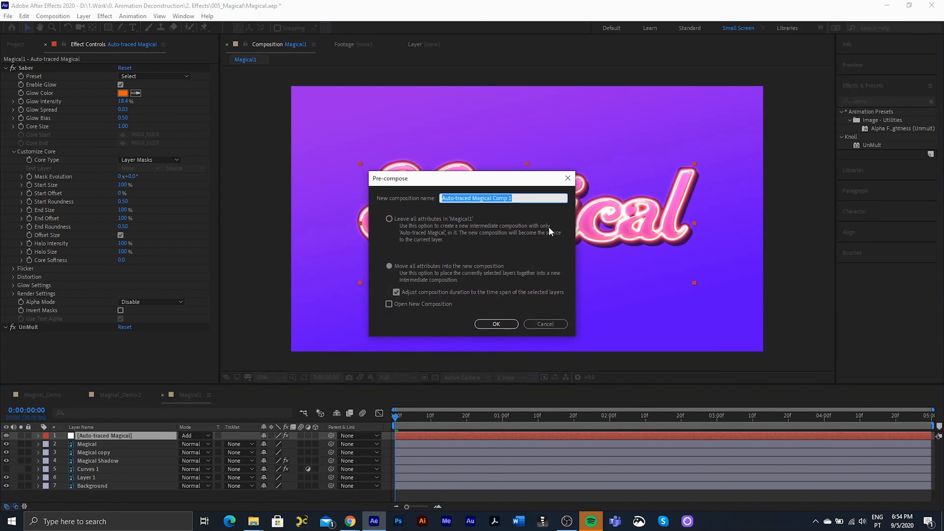
{"action": "type", "text": "Lines_Sweep"}
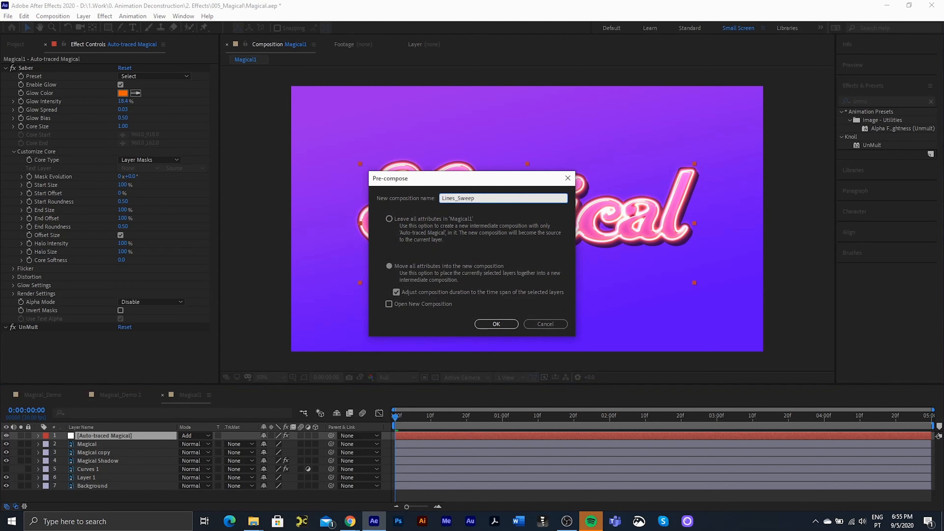
{"action": "left_click", "coordinate": [497, 324]}
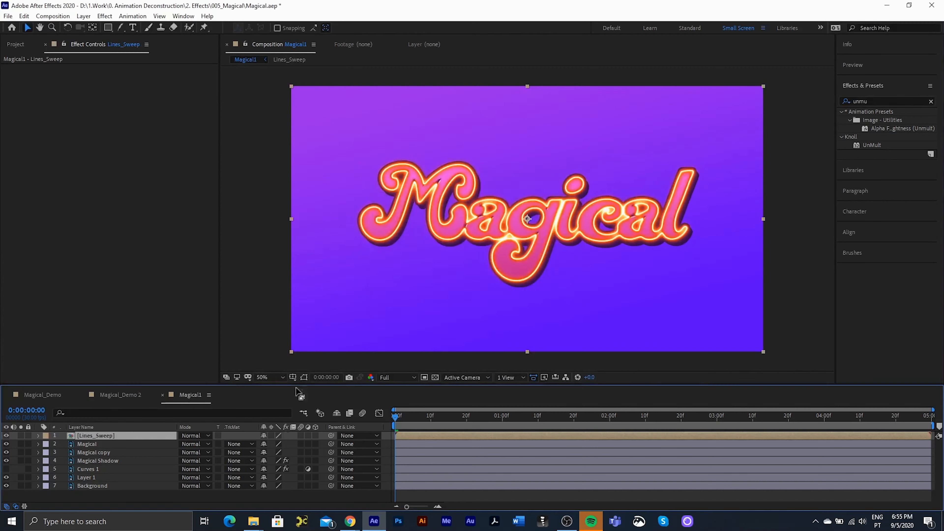
{"action": "left_click", "coordinate": [194, 436]}
{"action": "left_click", "coordinate": [250, 112]}
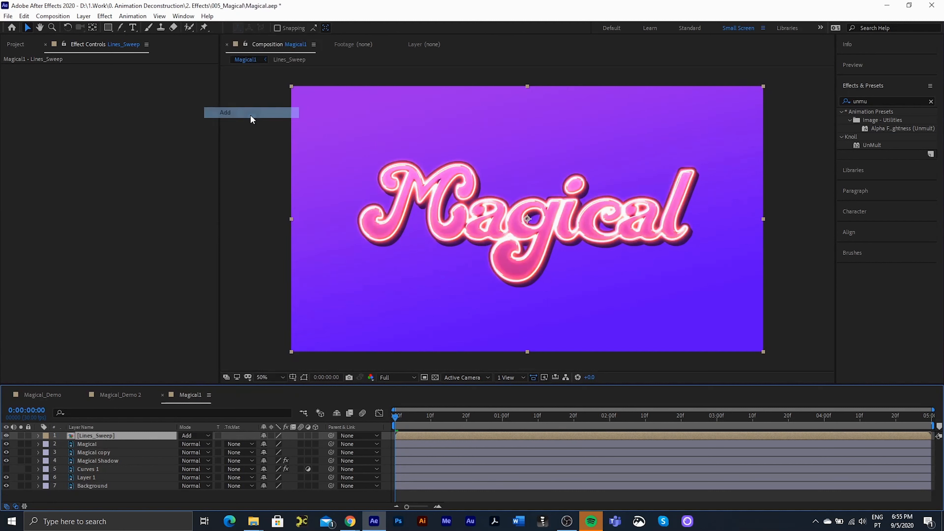
{"action": "double_click", "coordinate": [105, 435]}
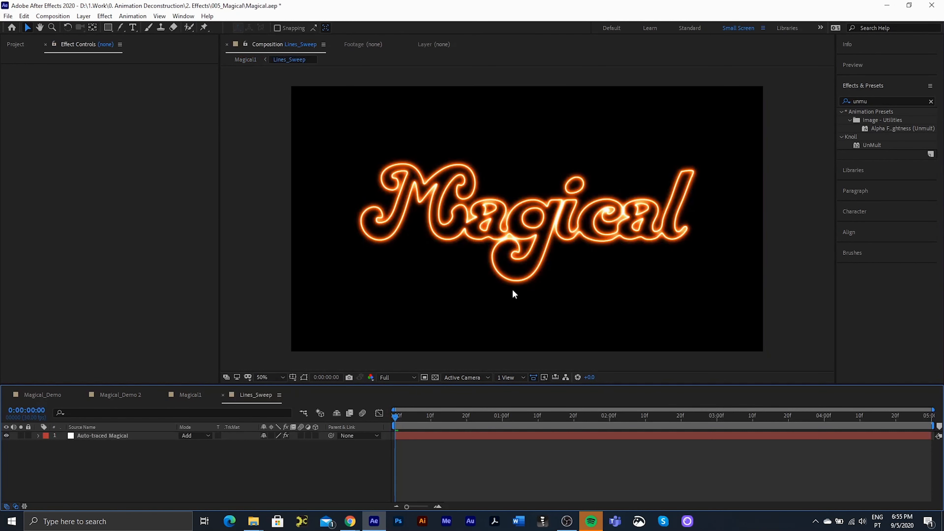
- Add a new solid layer named Masker to Lines_Sweep
{"action": "key", "text": "comma"}
{"action": "left_click", "coordinate": [333, 150]}
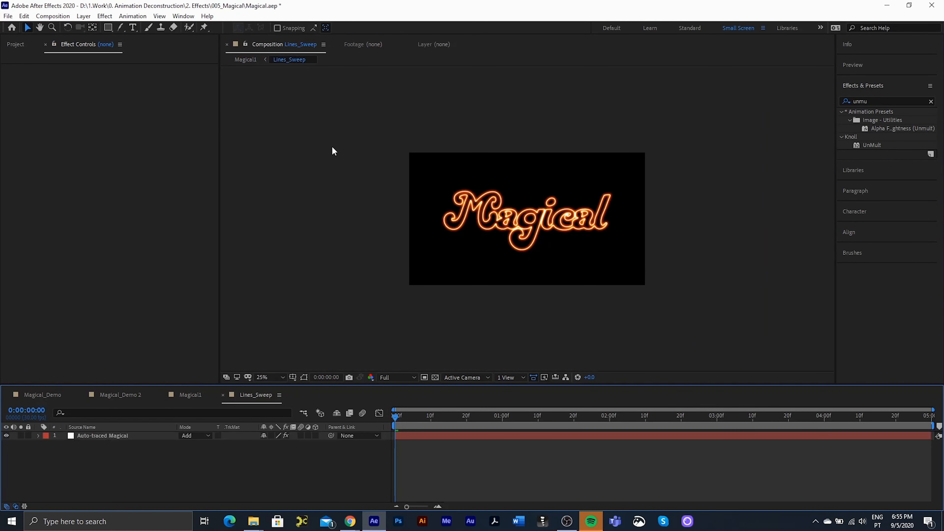
{"action": "right_click", "coordinate": [93, 460]}
{"action": "mouse_move", "coordinate": [200, 353]}
{"action": "left_click", "coordinate": [302, 377]}
{"action": "type", "text": "Masker"}
{"action": "key", "text": "Return"}
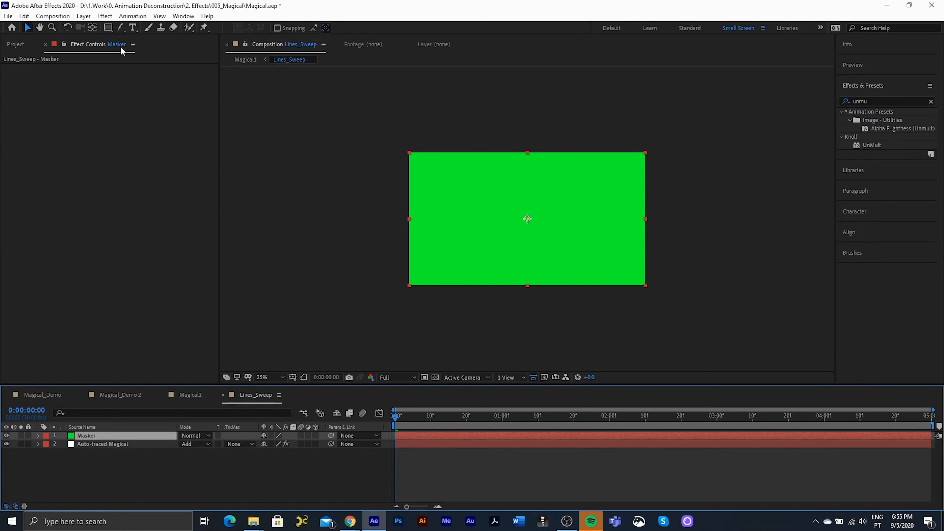
- Draw a tall rectangle mask on Masker, feather its sides, and slant its top edge
{"action": "left_click", "coordinate": [108, 28]}
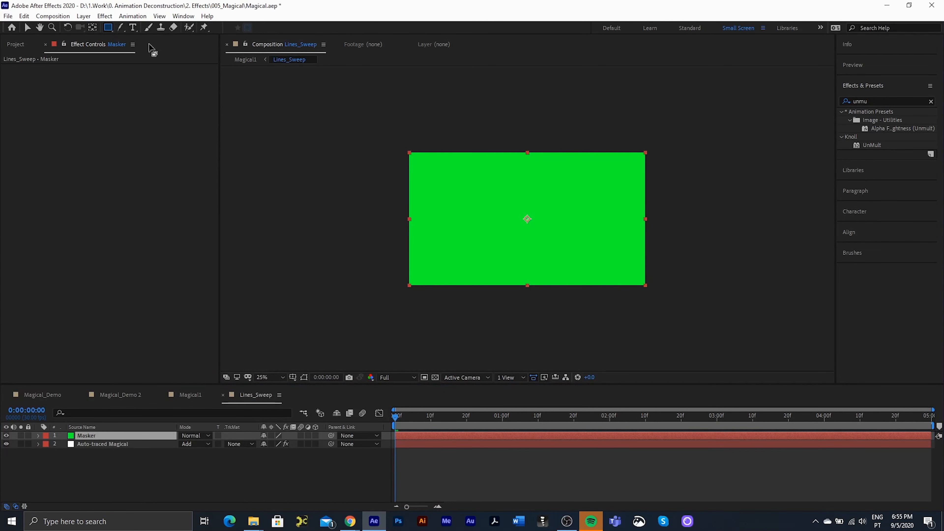
{"action": "left_click_drag", "start_coordinate": [487, 92], "coordinate": [596, 335]}
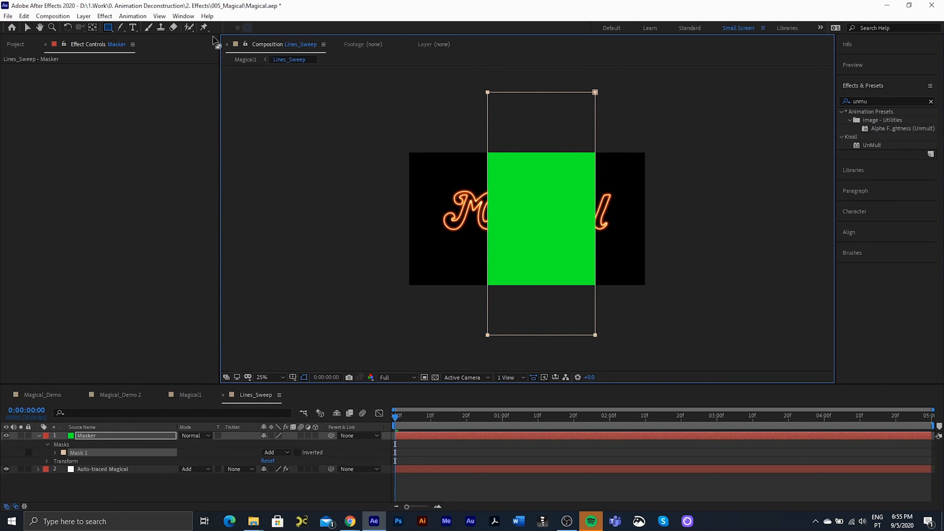
{"action": "left_click", "coordinate": [121, 30]}
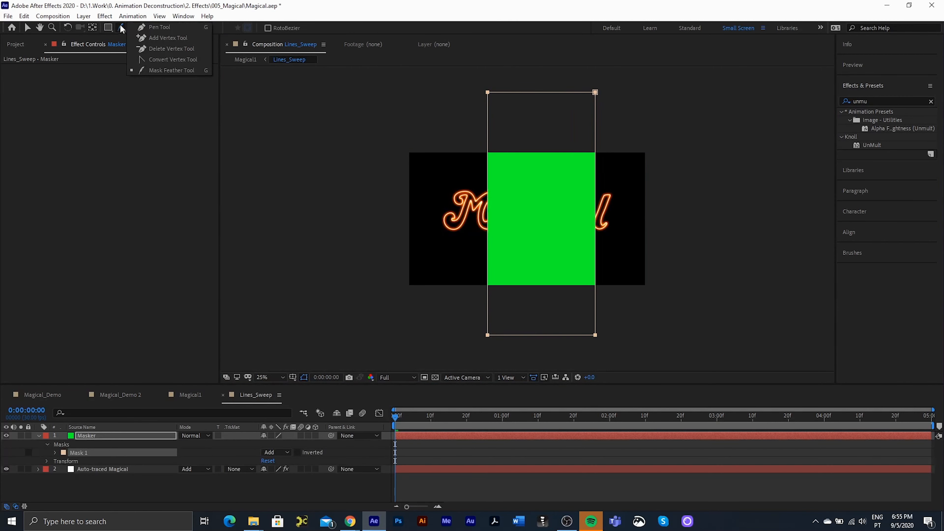
{"action": "left_click", "coordinate": [153, 71]}
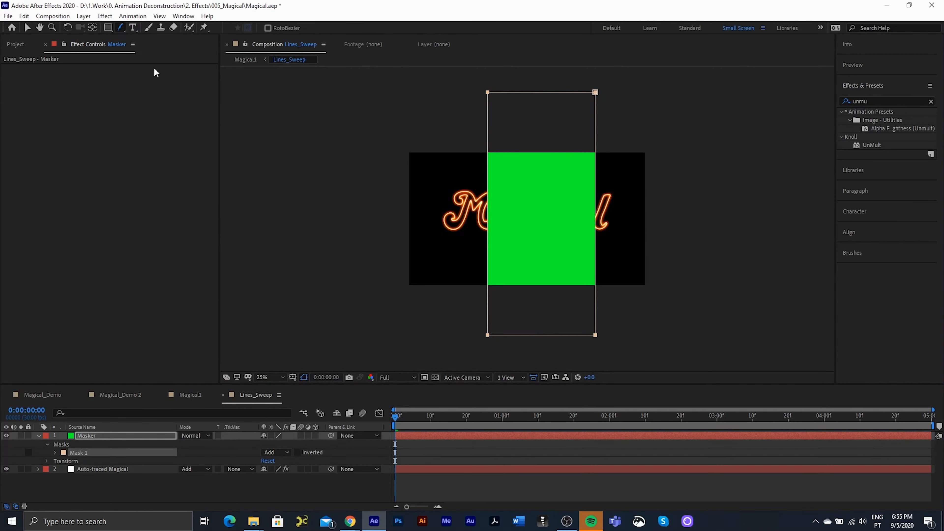
{"action": "left_click_drag", "start_coordinate": [487, 225], "coordinate": [518, 228]}
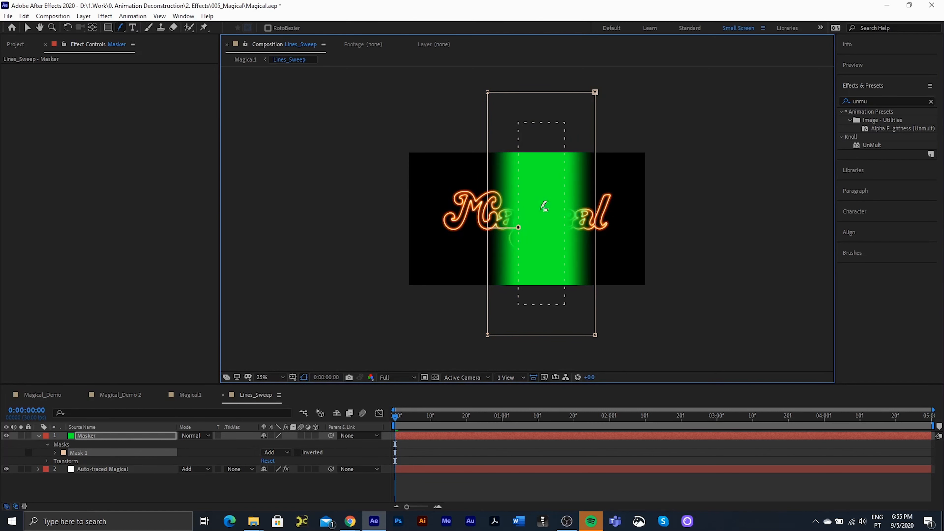
{"action": "key", "text": "v"}
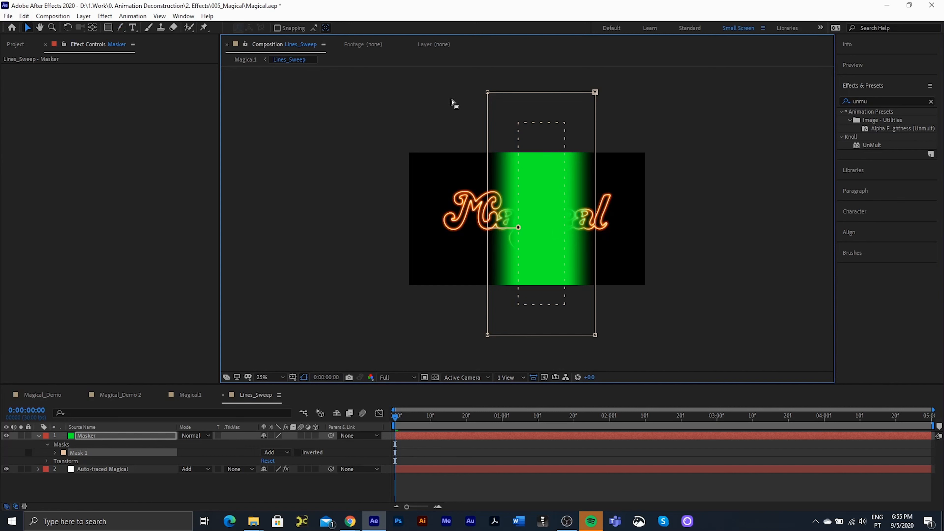
{"action": "left_click", "coordinate": [550, 89]}
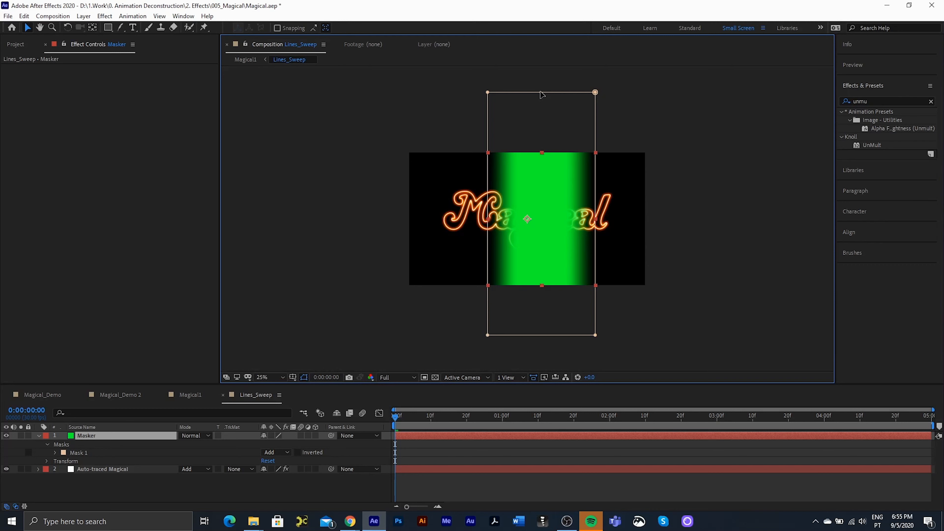
{"action": "left_click_drag", "start_coordinate": [541, 94], "coordinate": [613, 94]}
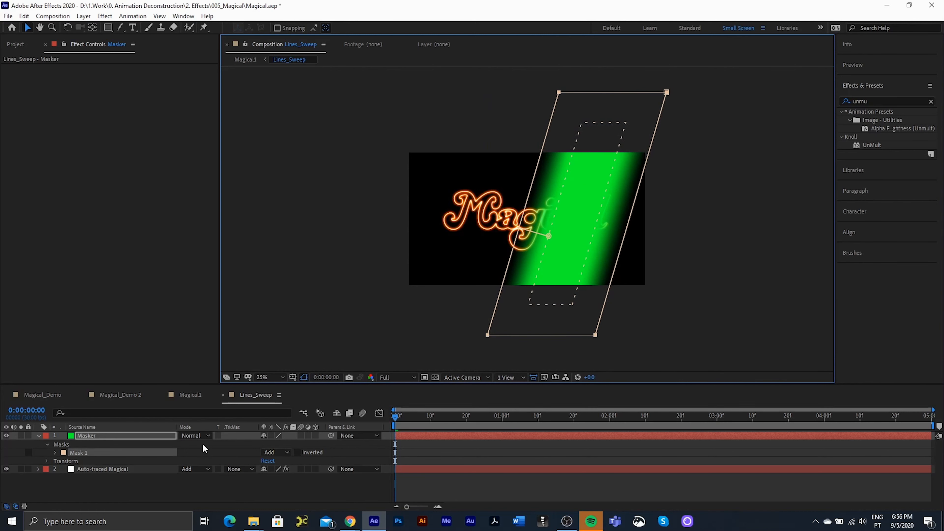
- Keyframe Masker's mask path left of the text at 0s and right at 3s
{"action": "key", "text": "m"}
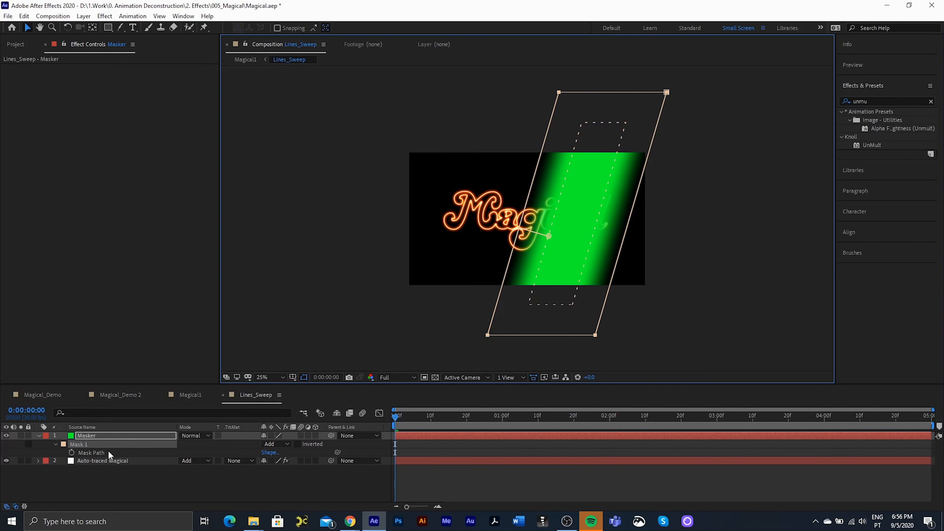
{"action": "left_click", "coordinate": [72, 452]}
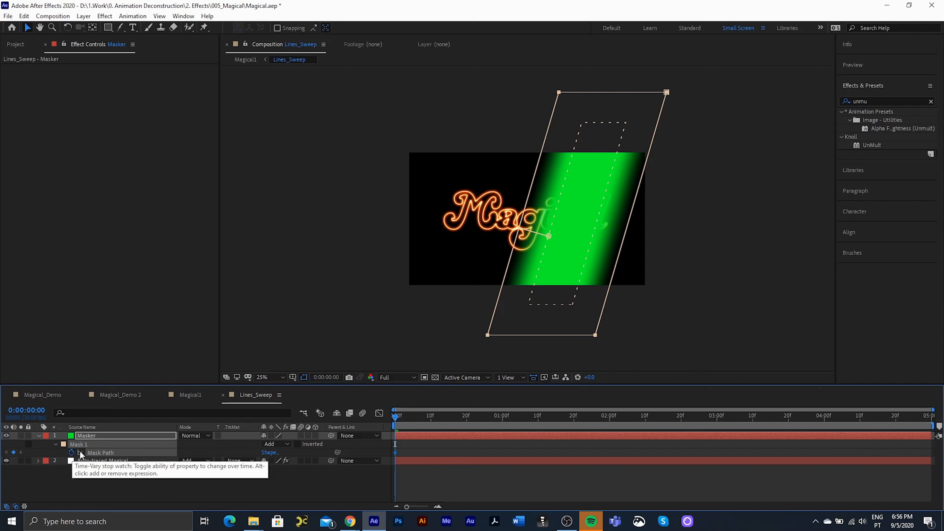
{"action": "double_click", "coordinate": [613, 299]}
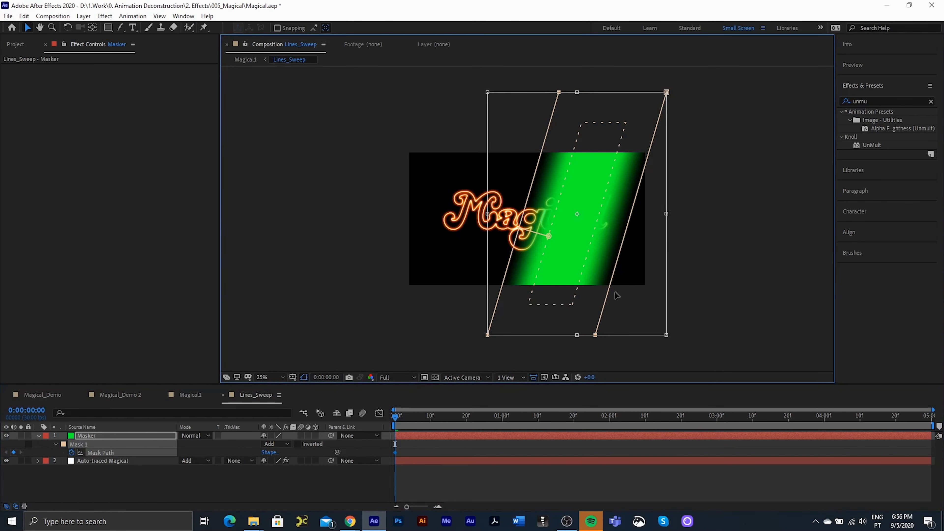
{"action": "left_click_drag", "start_coordinate": [582, 301], "coordinate": [388, 308]}
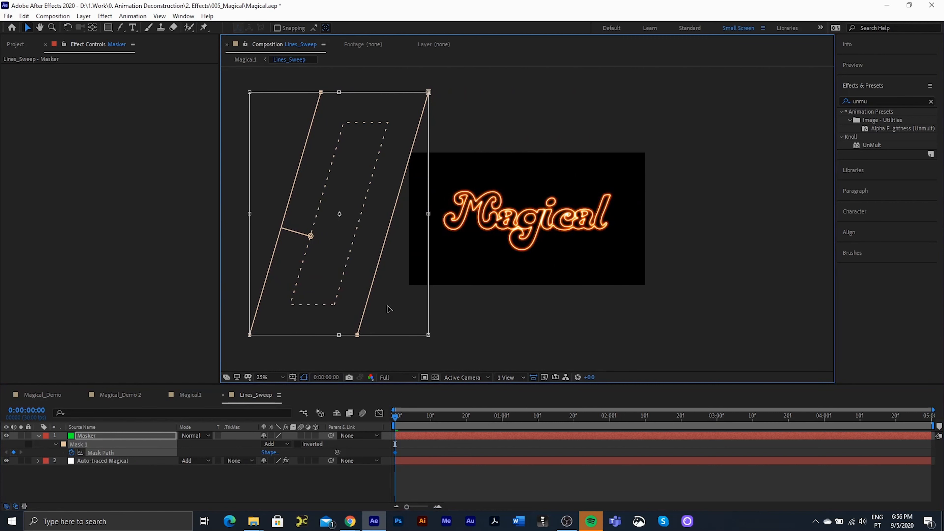
{"action": "key", "text": "Return"}
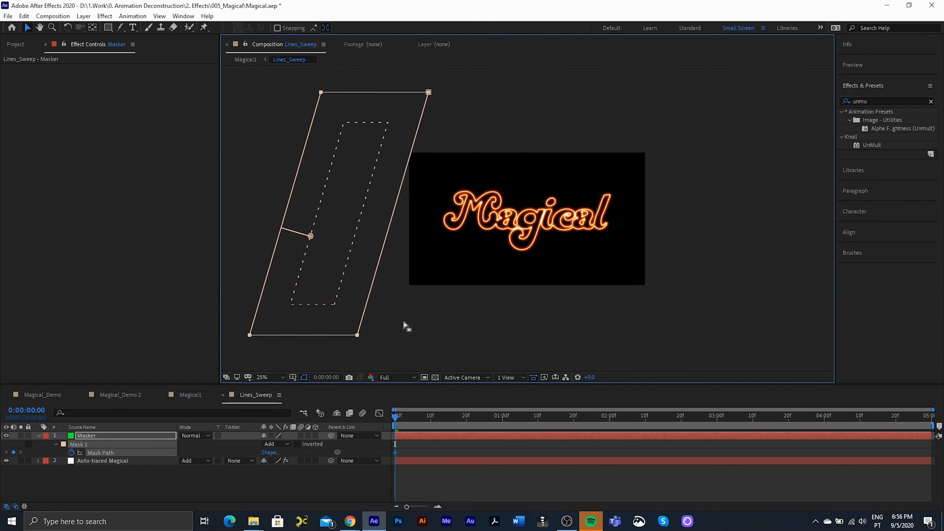
{"action": "left_click", "coordinate": [717, 420]}
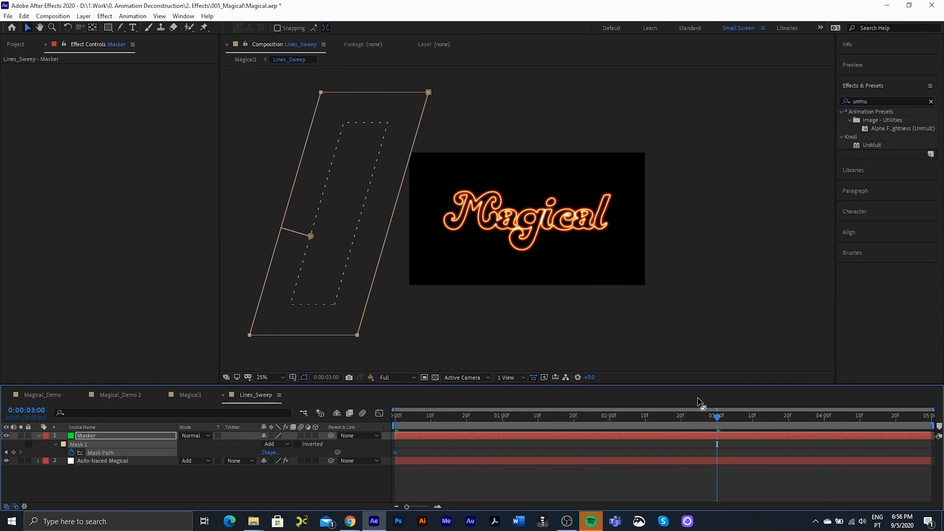
{"action": "double_click", "coordinate": [367, 303]}
{"action": "left_click_drag", "start_coordinate": [360, 305], "coordinate": [743, 355]}
{"action": "key", "text": "Return"}
- Set Auto-traced Magical's track matte to Alpha Matte "Masker", preview it, and return to Magical1
{"action": "left_click", "coordinate": [242, 478]}
{"action": "left_click", "coordinate": [121, 454]}
{"action": "left_click", "coordinate": [145, 461]}
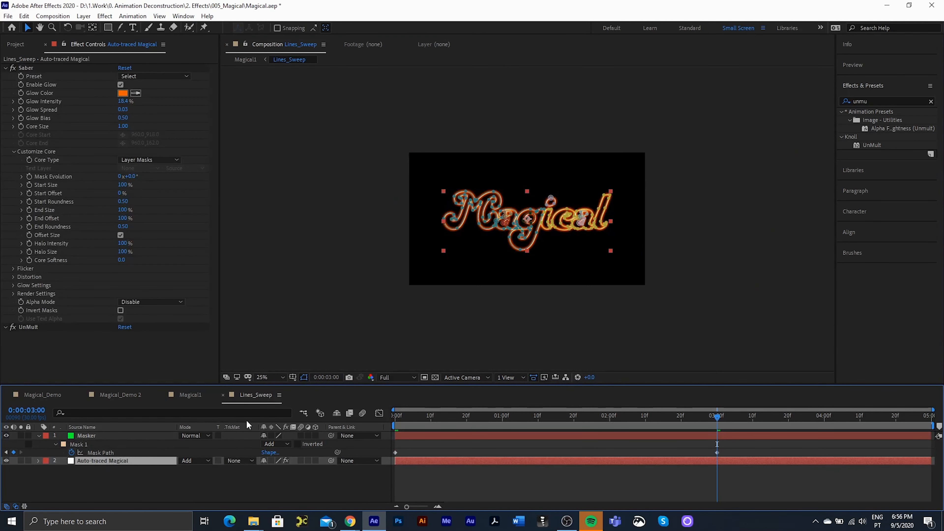
{"action": "left_click", "coordinate": [237, 461]}
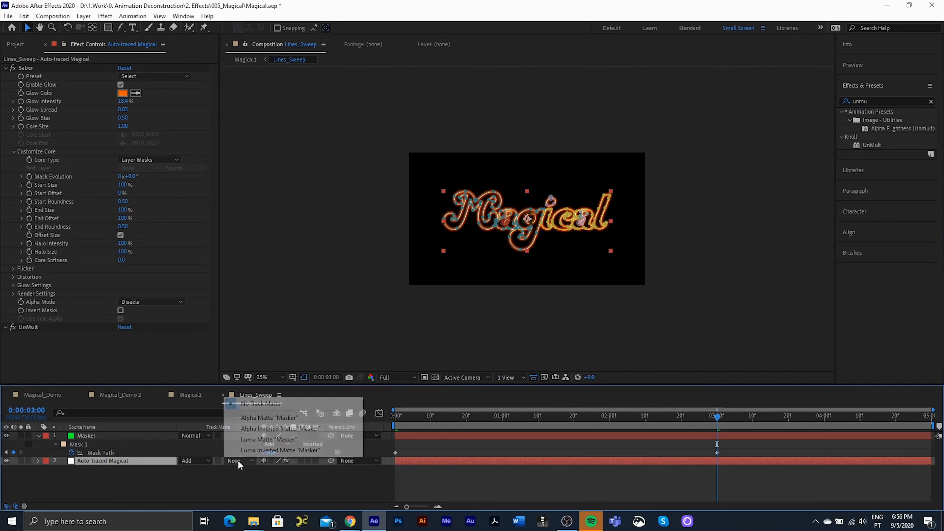
{"action": "left_click", "coordinate": [252, 419]}
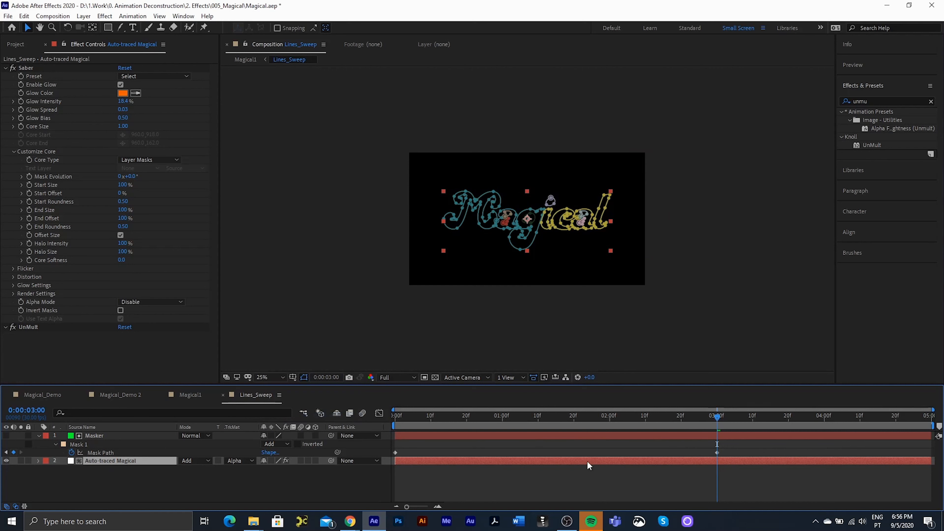
{"action": "left_click_drag", "start_coordinate": [717, 416], "coordinate": [591, 424]}
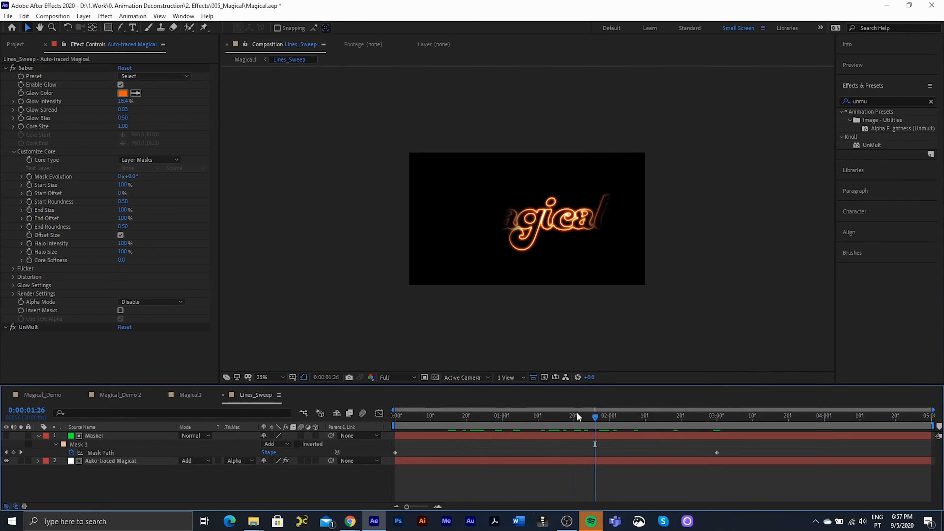
{"action": "left_click", "coordinate": [223, 395]}
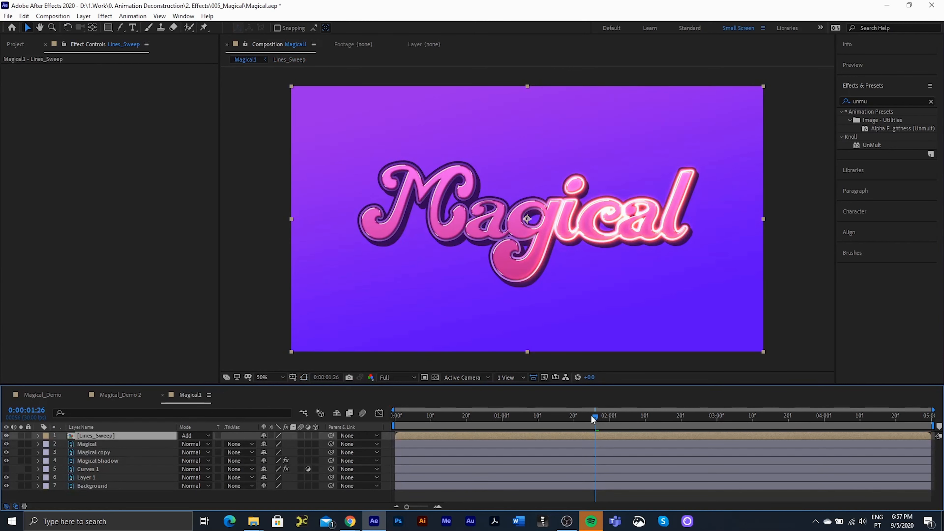
- Move the playhead to 0:00:01:08 and set the viewer resolution to Auto
{"action": "left_click_drag", "start_coordinate": [591, 416], "coordinate": [531, 419]}
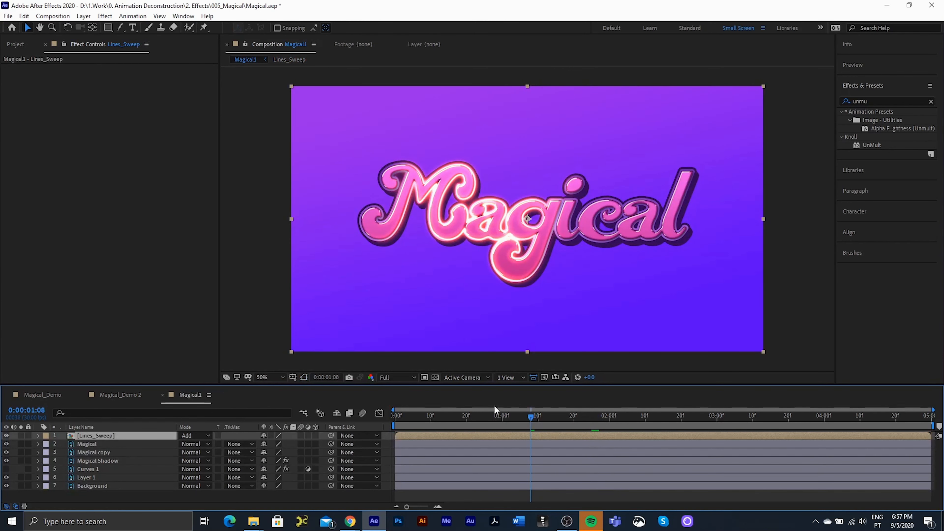
{"action": "left_click", "coordinate": [401, 377]}
{"action": "left_click", "coordinate": [399, 387]}
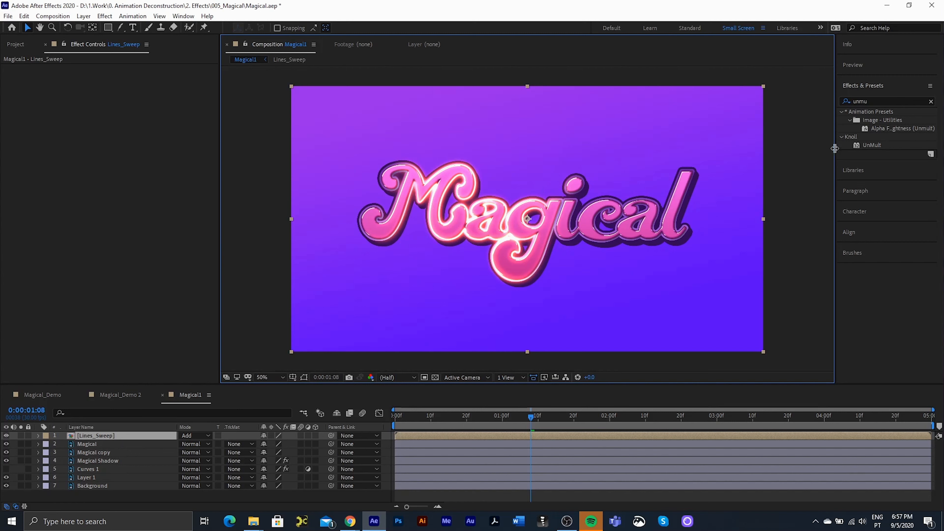
- Create a new solid layer named Particular_Dust
{"action": "left_click", "coordinate": [82, 16]}
{"action": "mouse_move", "coordinate": [96, 23]}
{"action": "left_click", "coordinate": [304, 37]}
{"action": "type", "text": "Part"}
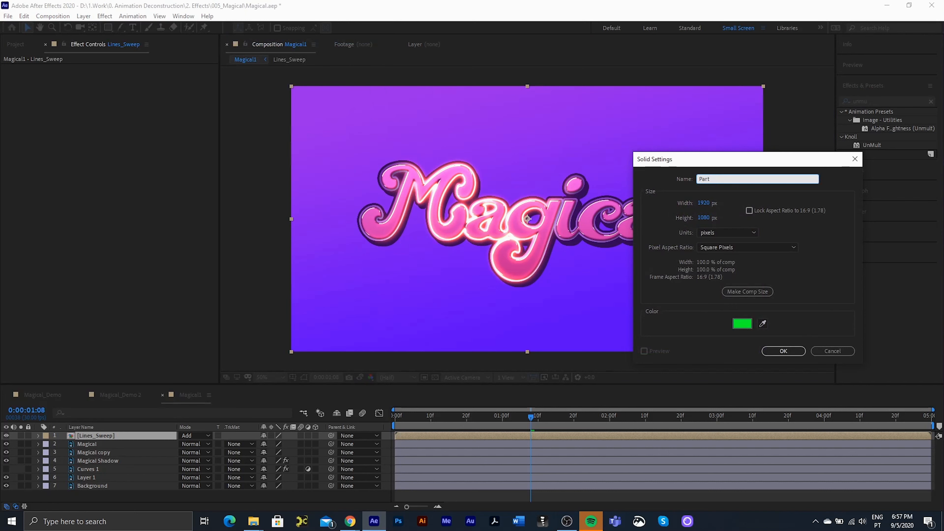
{"action": "type", "text": "icular_Dust"}
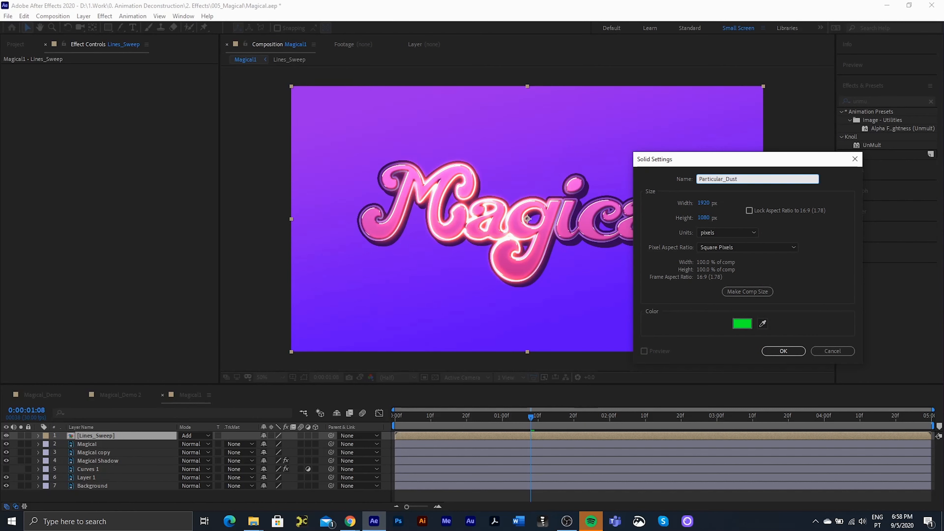
{"action": "key", "text": "Return"}
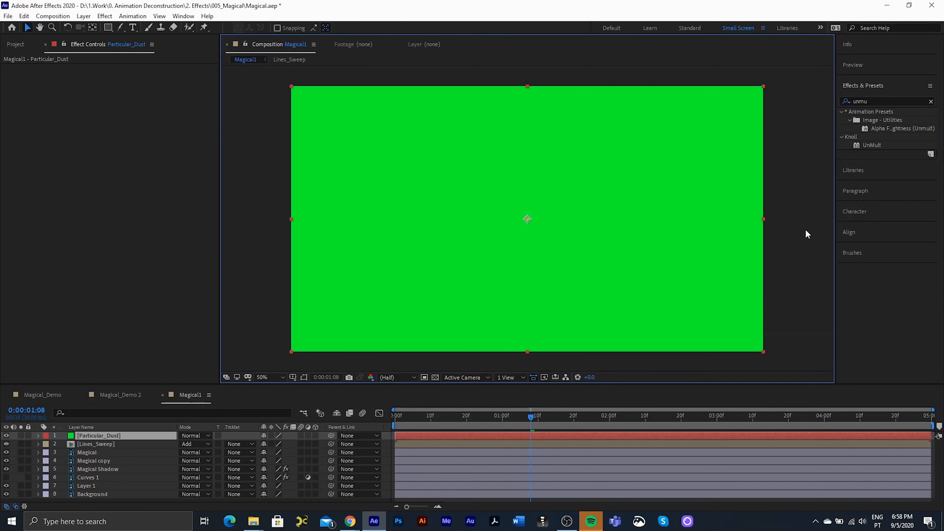
- Apply Trapcode Particular to Particular_Dust, preview the particles, and solo Lines_Sweep
{"action": "key", "text": "ctrl+5"}
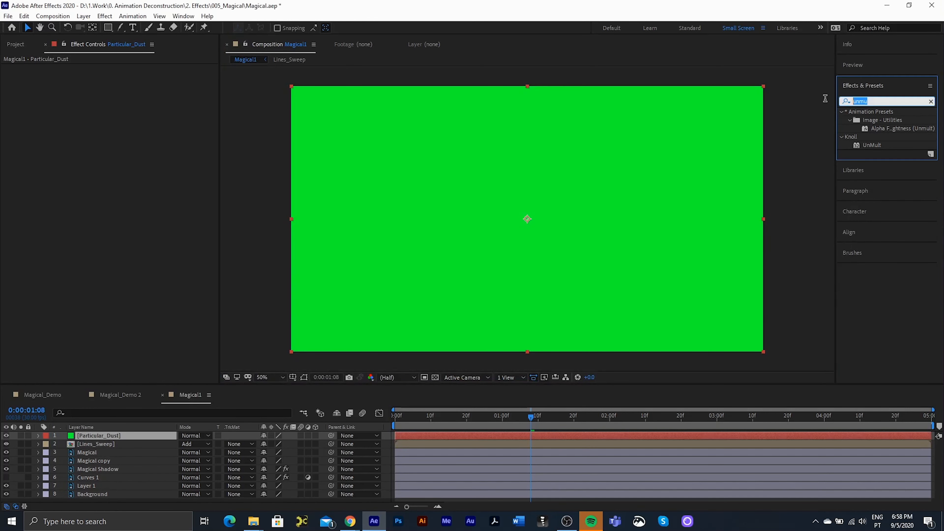
{"action": "type", "text": "particula"}
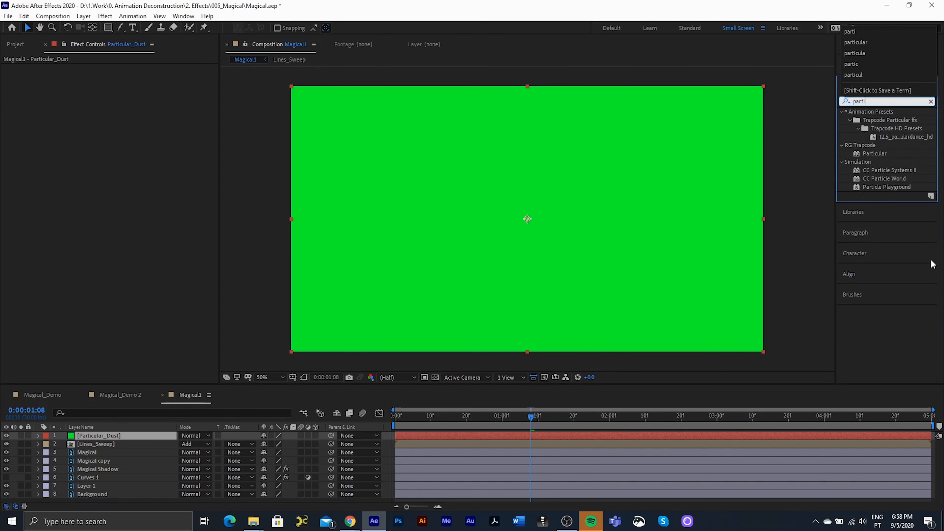
{"action": "left_click", "coordinate": [875, 157]}
{"action": "left_click_drag", "start_coordinate": [877, 160], "coordinate": [577, 212]}
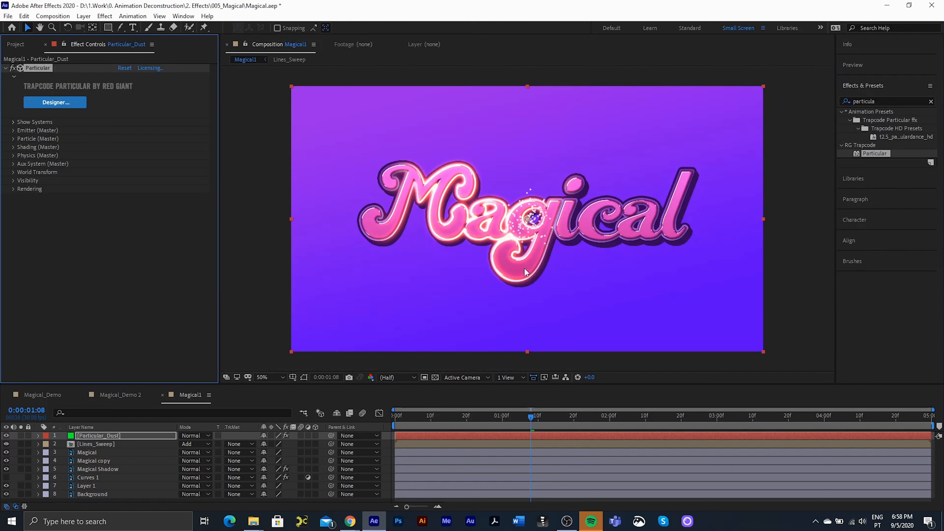
{"action": "left_click_drag", "start_coordinate": [531, 416], "coordinate": [560, 419]}
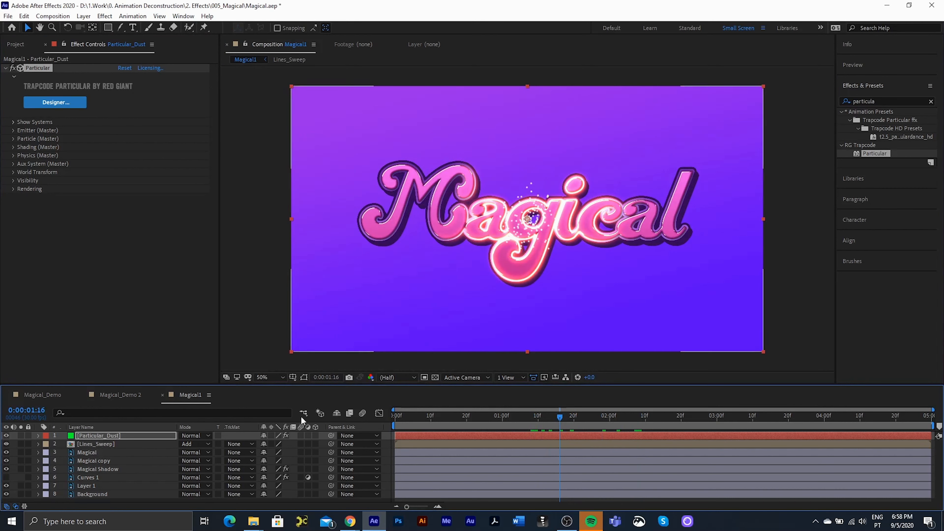
{"action": "left_click", "coordinate": [21, 444]}
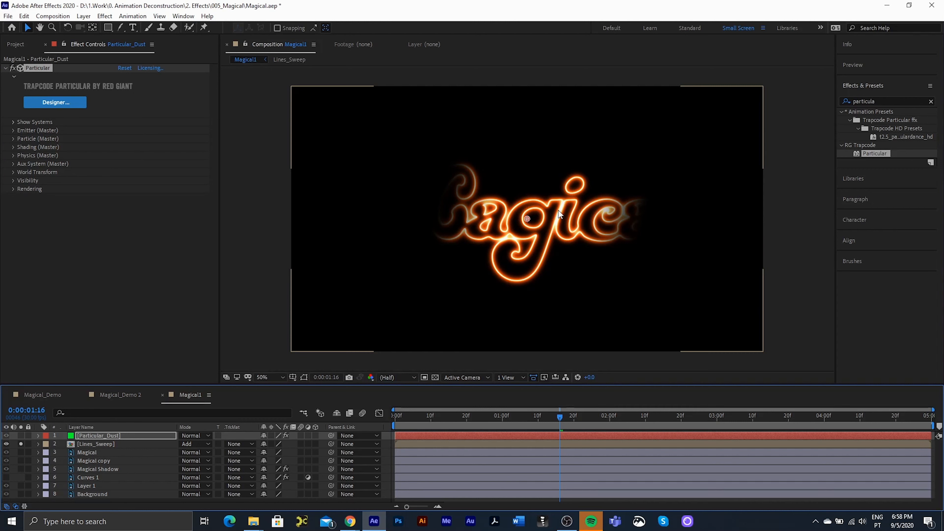
- Duplicate Lines_Sweep, pre-compose the copy into a composition named 'Emitter', and open it
{"action": "left_click", "coordinate": [98, 444]}
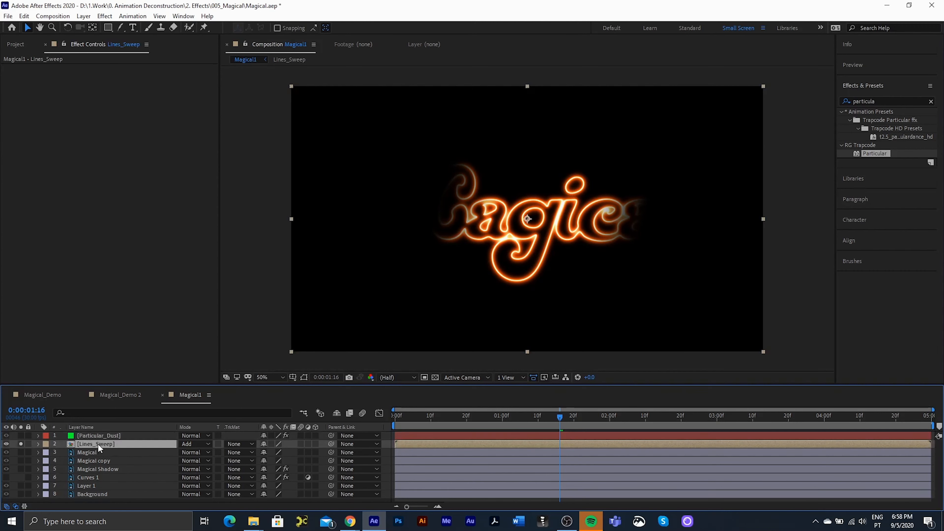
{"action": "key", "text": "ctrl+d"}
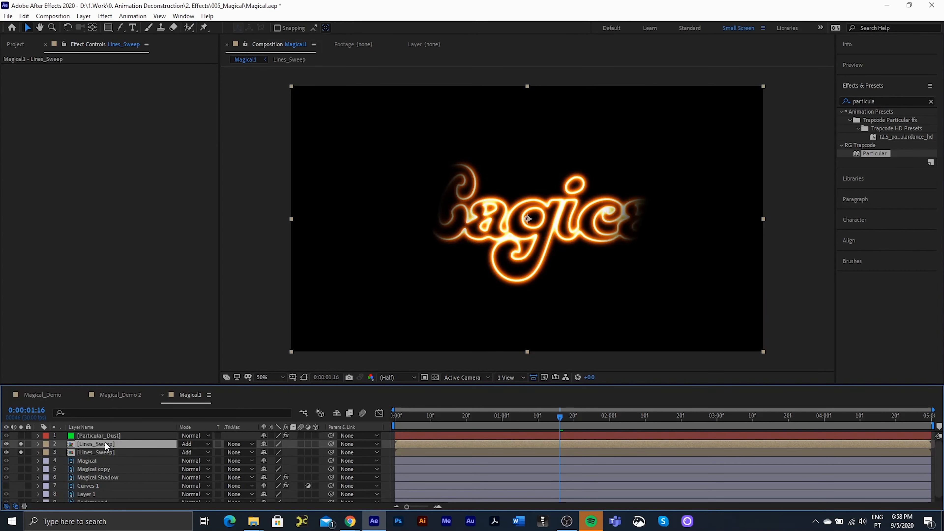
{"action": "key", "text": "ctrl+shift+c"}
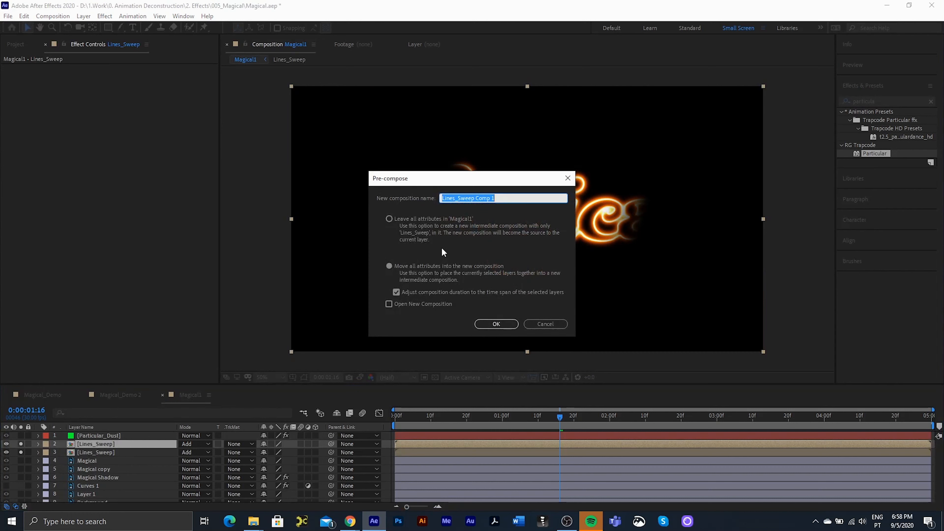
{"action": "type", "text": "Emitter"}
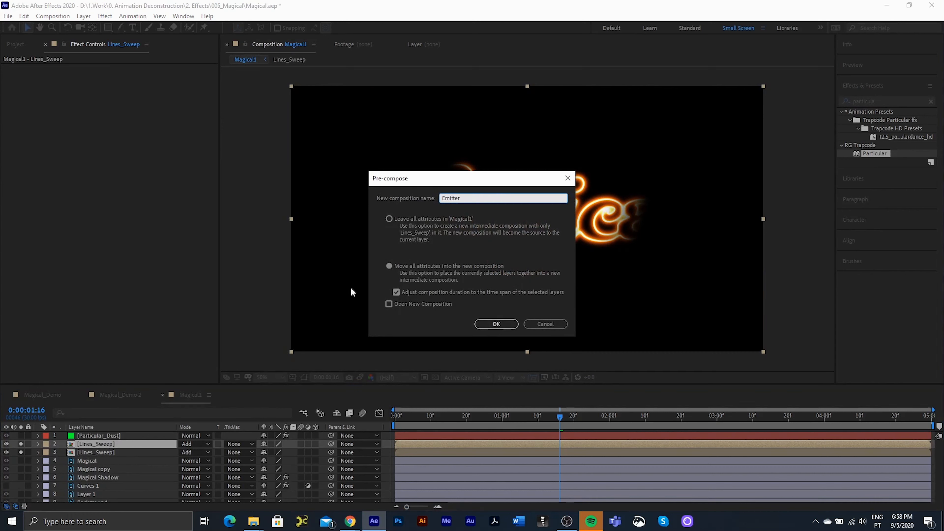
{"action": "left_click", "coordinate": [496, 324]}
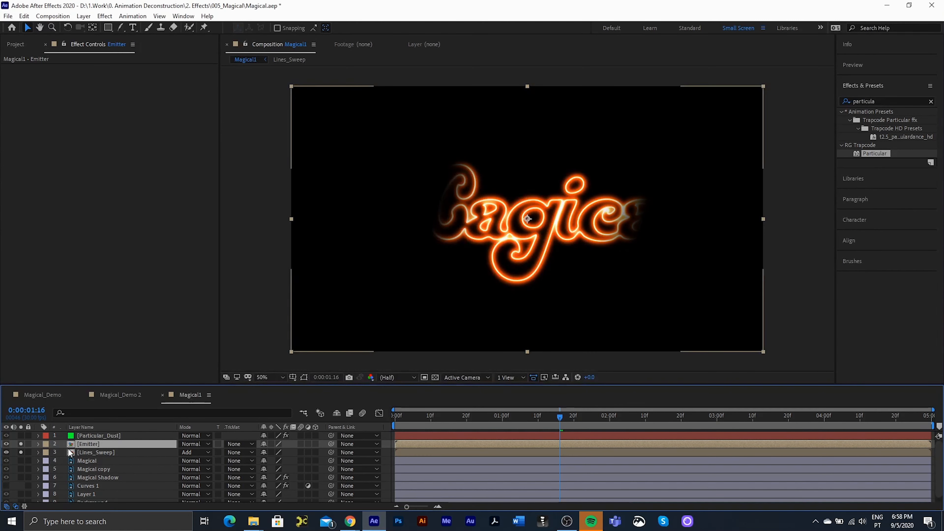
{"action": "double_click", "coordinate": [94, 444]}
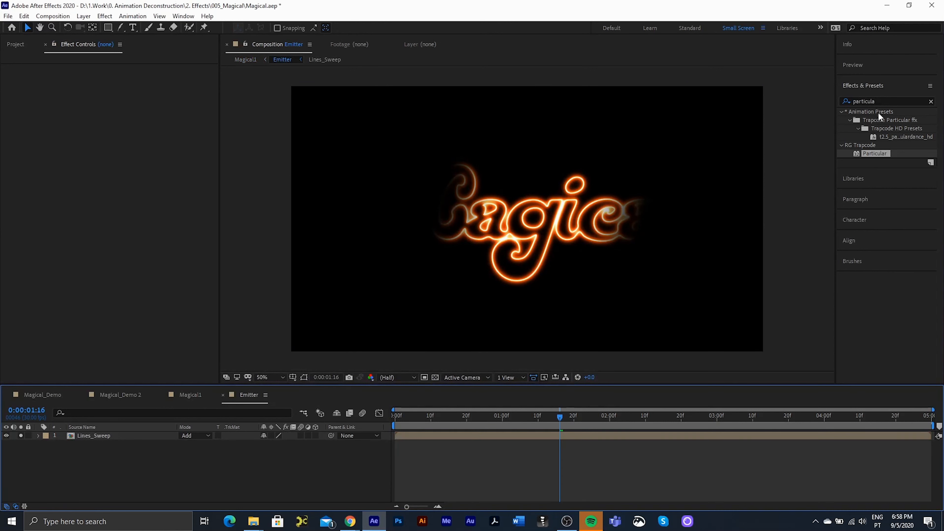
- Apply the Levels effect to the Lines_Sweep layer inside Emitter
{"action": "left_click", "coordinate": [881, 101]}
{"action": "type", "text": "level"}
{"action": "left_click", "coordinate": [876, 162]}
{"action": "left_click_drag", "start_coordinate": [874, 163], "coordinate": [112, 438]}
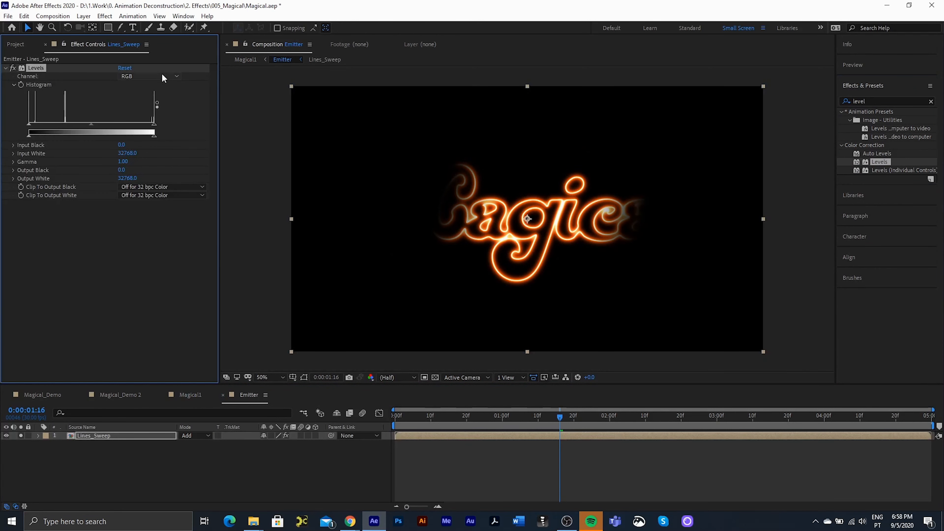
- Set Levels to the Alpha channel with input black about 7453.1, then return to Magical1
{"action": "left_click", "coordinate": [139, 76]}
{"action": "left_click", "coordinate": [131, 133]}
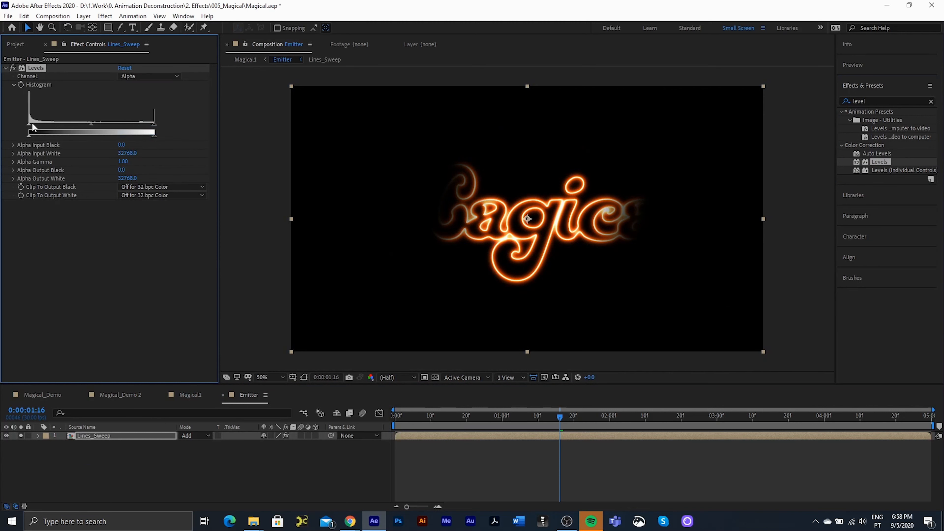
{"action": "left_click_drag", "start_coordinate": [30, 124], "coordinate": [137, 124]}
{"action": "left_click_drag", "start_coordinate": [81, 125], "coordinate": [65, 125]}
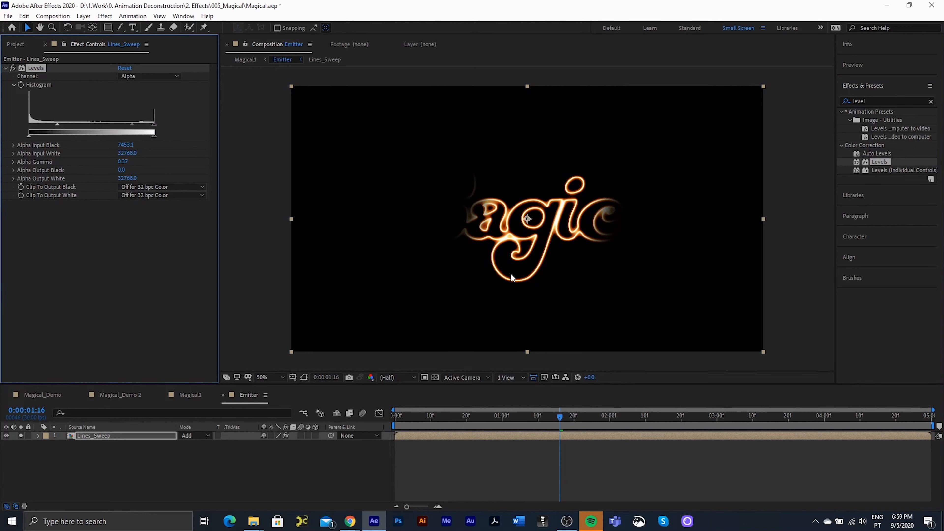
{"action": "left_click", "coordinate": [223, 394]}
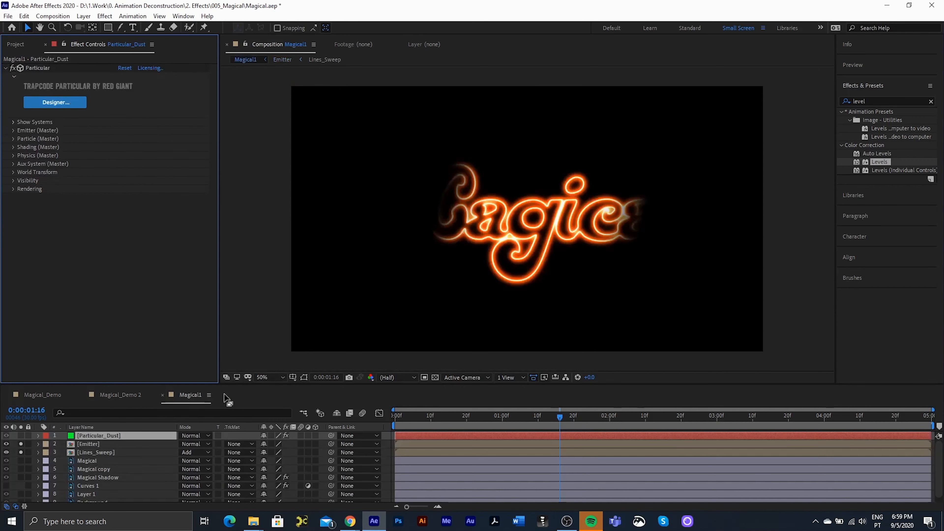
- Unsolo Emitter and Lines_Sweep and hide Emitter to show the full purple title
{"action": "left_click", "coordinate": [11, 445]}
{"action": "left_click", "coordinate": [7, 444]}
{"action": "left_click", "coordinate": [22, 444]}
{"action": "left_click", "coordinate": [22, 452]}
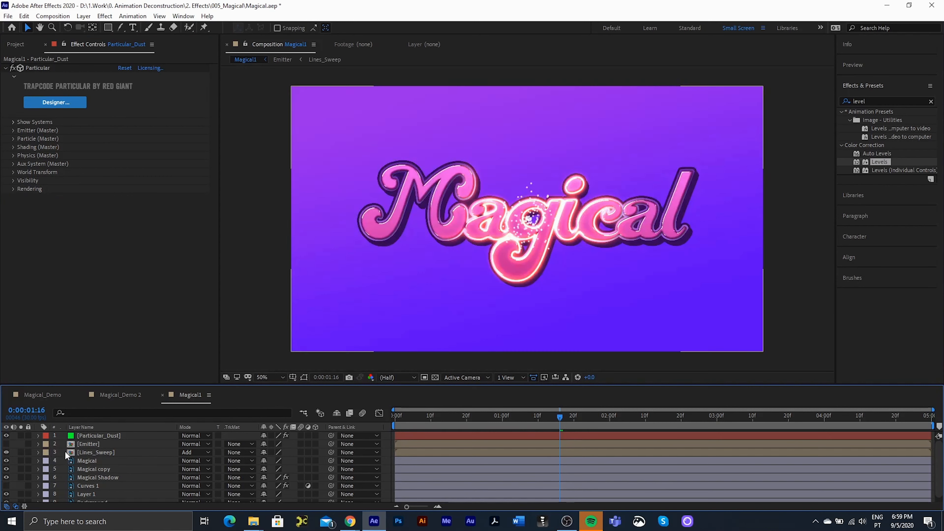
- Make the Emitter layer 3D and expand Particular_Dust's Emitter (Master) settings
{"action": "left_click", "coordinate": [98, 444]}
{"action": "left_click", "coordinate": [315, 443]}
{"action": "left_click", "coordinate": [172, 437]}
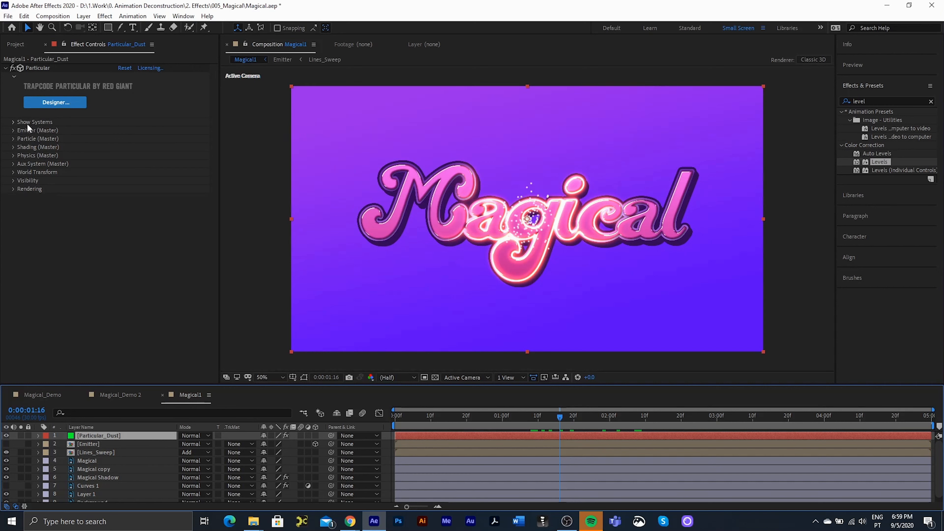
{"action": "left_click", "coordinate": [14, 132]}
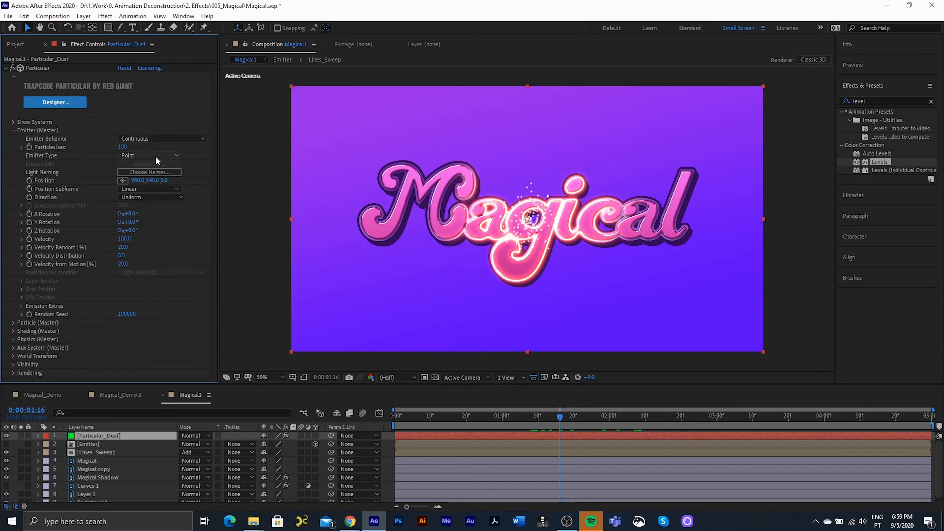
- Set Emitter Type to Layer using the Emitter layer, Particle Birth Time sampling, and RGB Usage None
{"action": "left_click", "coordinate": [144, 154]}
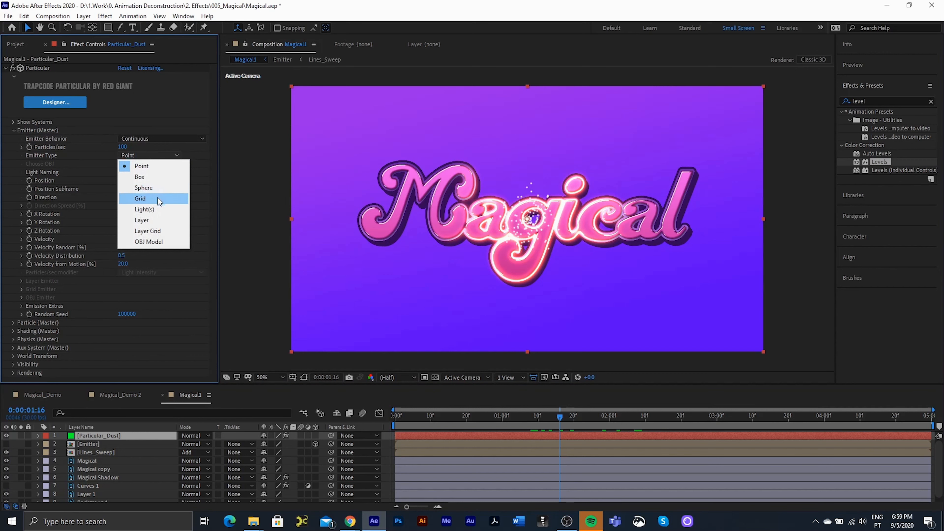
{"action": "left_click", "coordinate": [149, 220]}
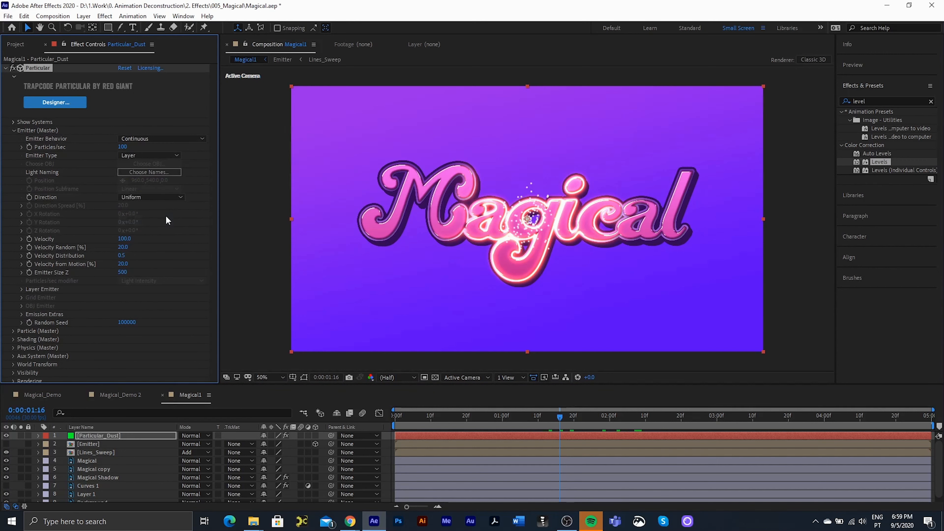
{"action": "left_click", "coordinate": [22, 288]}
{"action": "left_click", "coordinate": [128, 297]}
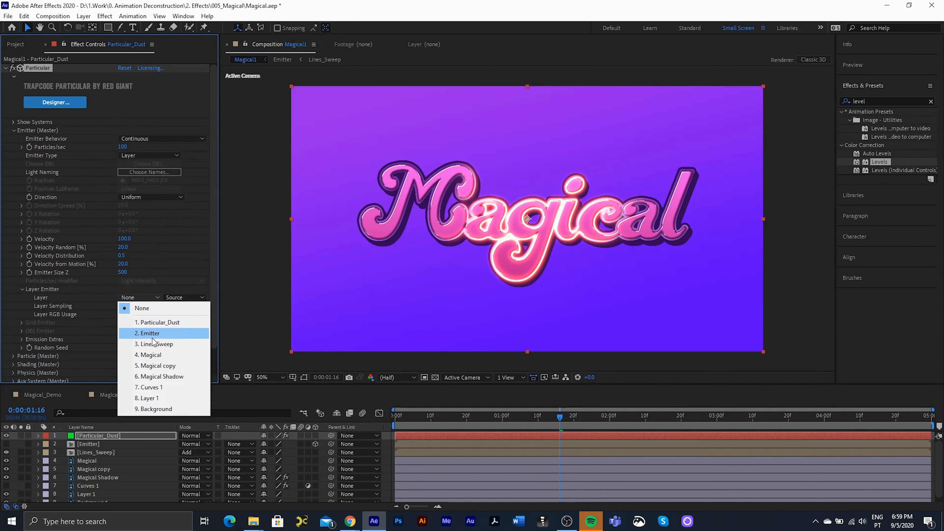
{"action": "left_click", "coordinate": [147, 332]}
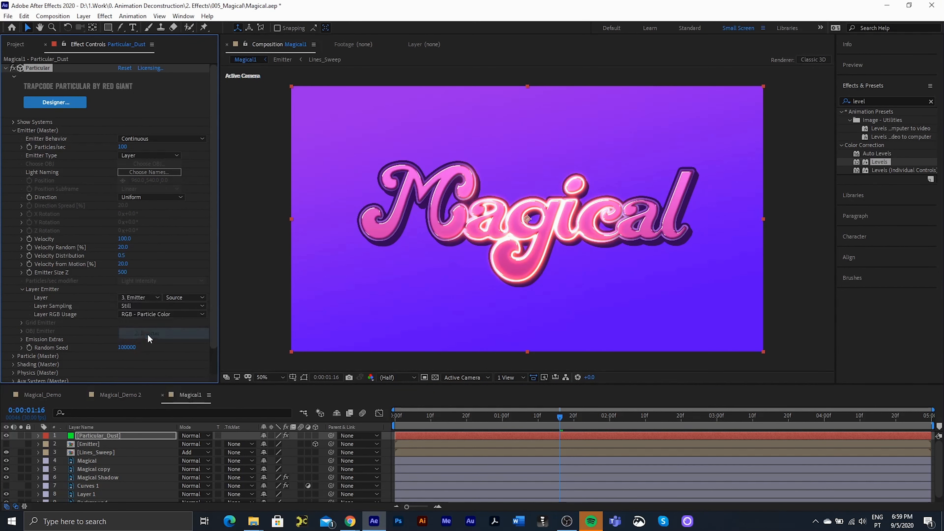
{"action": "left_click", "coordinate": [141, 305]}
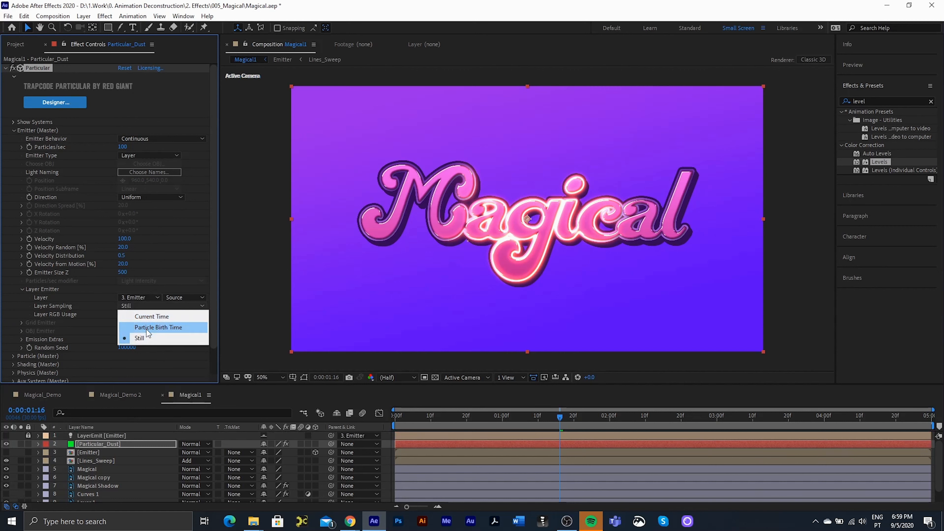
{"action": "left_click", "coordinate": [159, 327]}
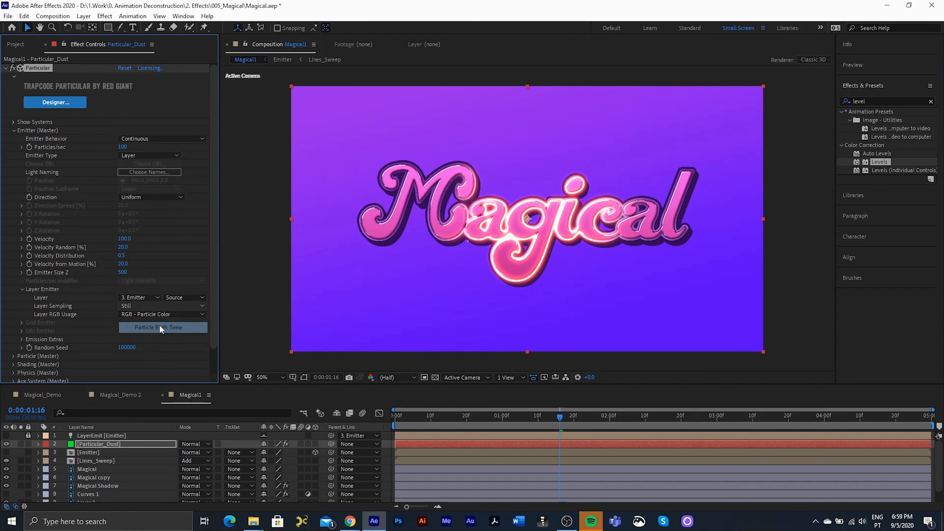
{"action": "left_click", "coordinate": [144, 314]}
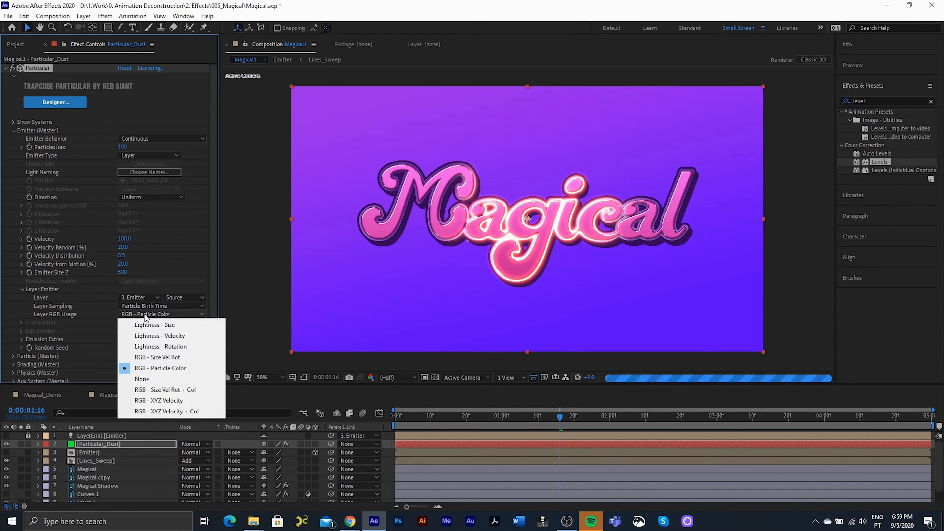
{"action": "left_click", "coordinate": [156, 380]}
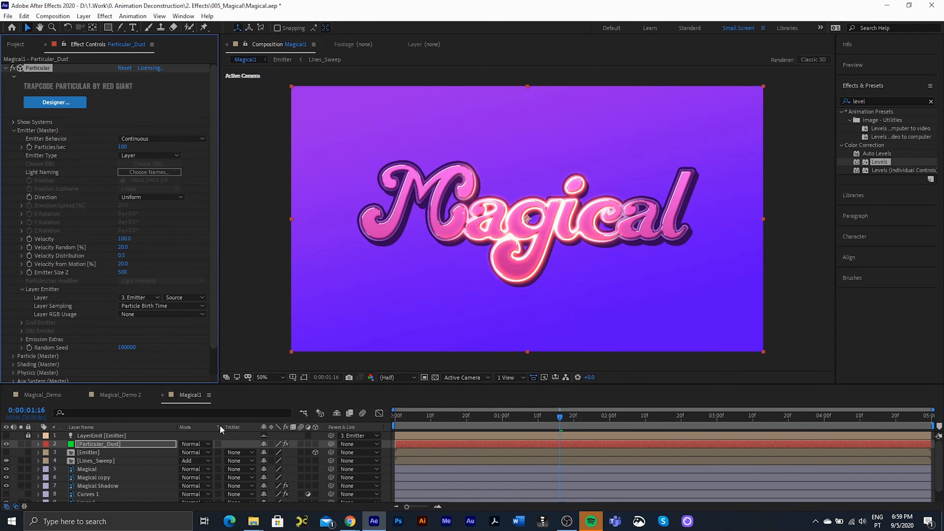
{"action": "left_click", "coordinate": [22, 444]}
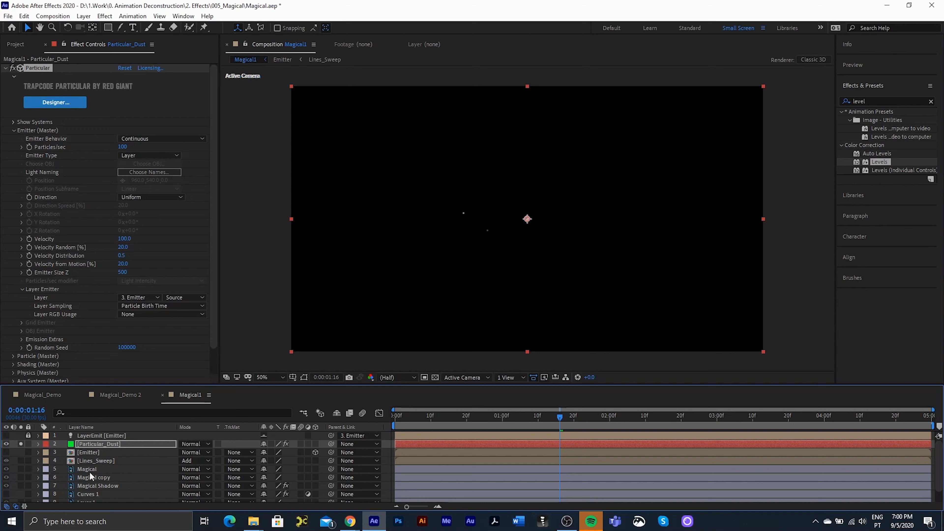
{"action": "left_click", "coordinate": [5, 452]}
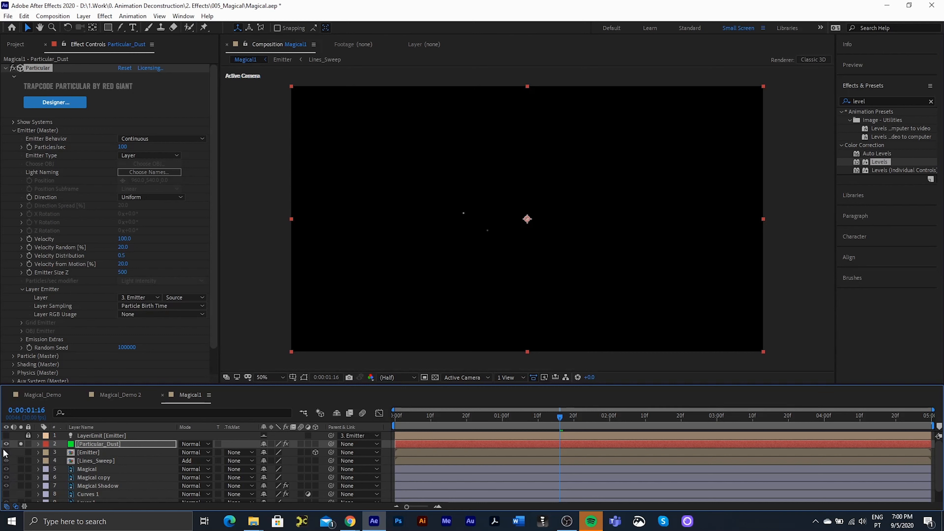
{"action": "left_click", "coordinate": [21, 452]}
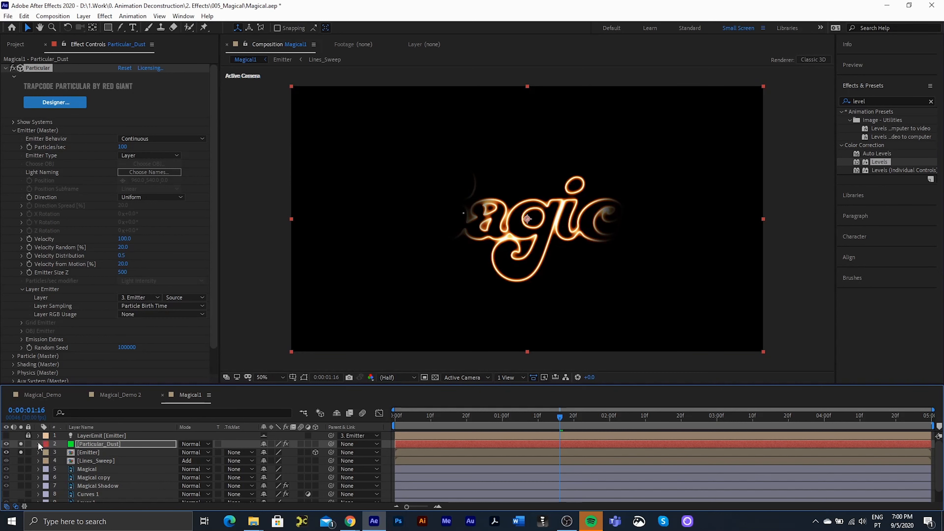
{"action": "left_click", "coordinate": [7, 453]}
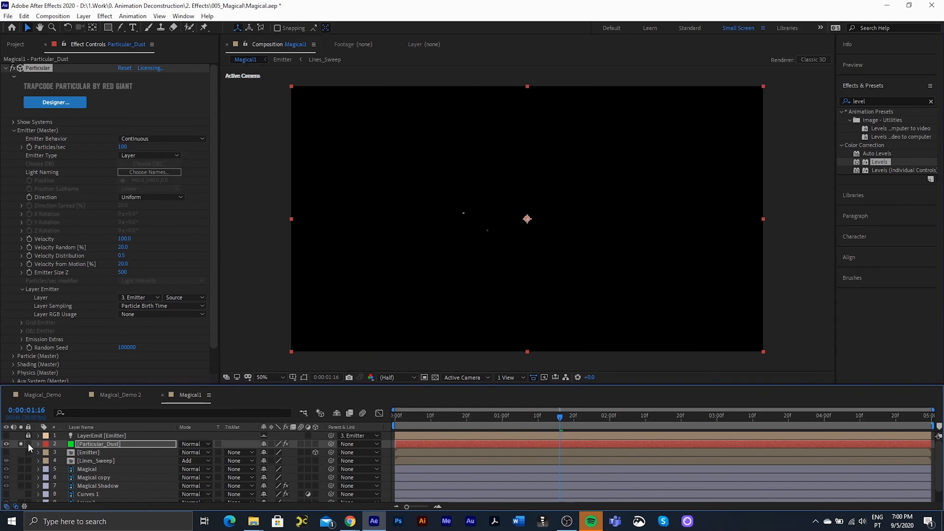
{"action": "left_click", "coordinate": [22, 444]}
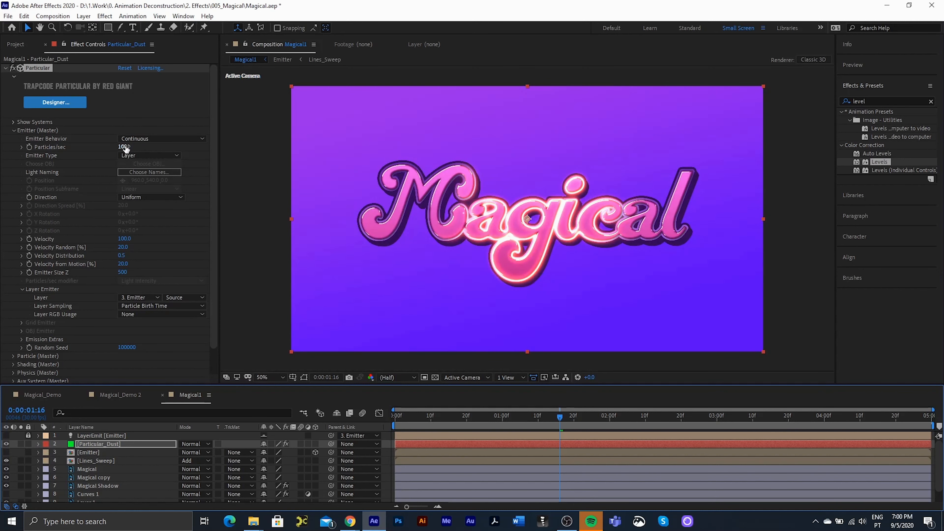
- Raise Particles/sec to 379280, set Direction to Directional, and set Velocity to 260
{"action": "left_click_drag", "start_coordinate": [125, 148], "coordinate": [718, 171]}
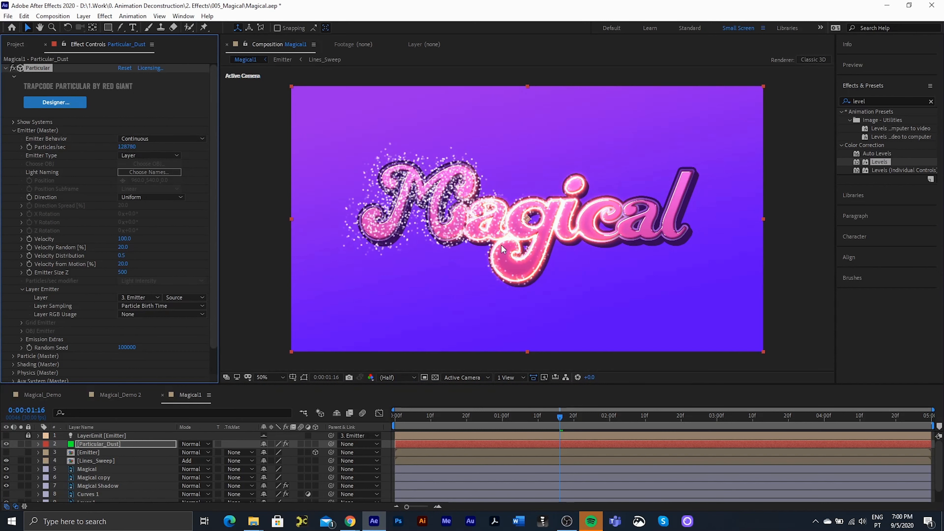
{"action": "left_click_drag", "start_coordinate": [561, 416], "coordinate": [592, 416]}
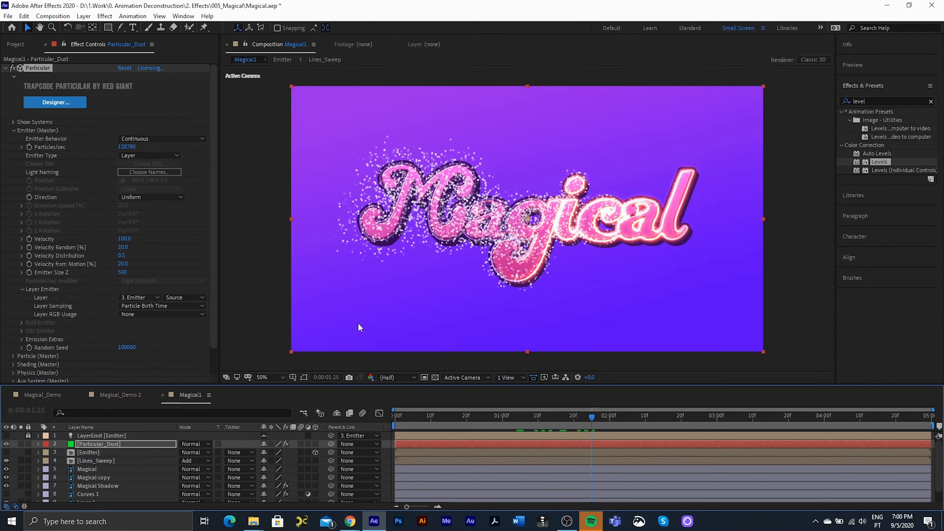
{"action": "left_click", "coordinate": [128, 195]}
{"action": "left_click", "coordinate": [139, 217]}
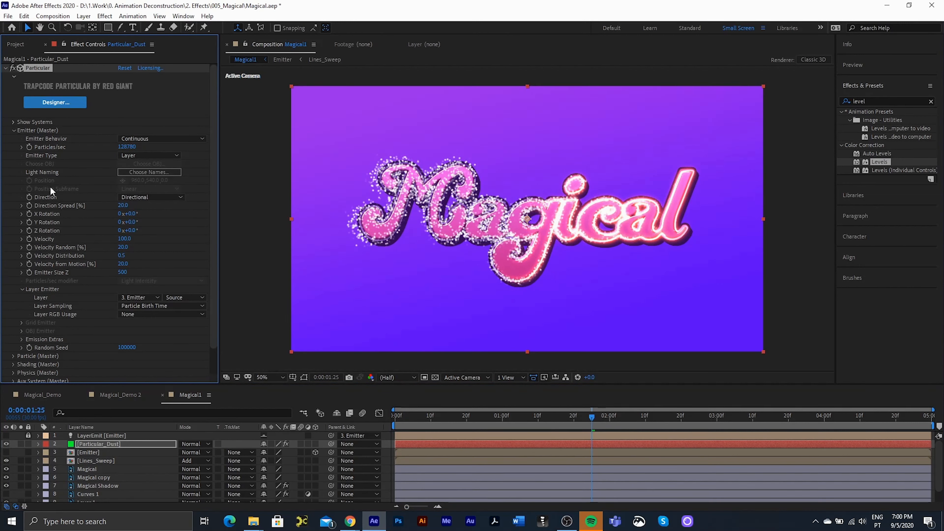
{"action": "left_click_drag", "start_coordinate": [127, 147], "coordinate": [220, 147]}
{"action": "left_click_drag", "start_coordinate": [128, 239], "coordinate": [131, 234]}
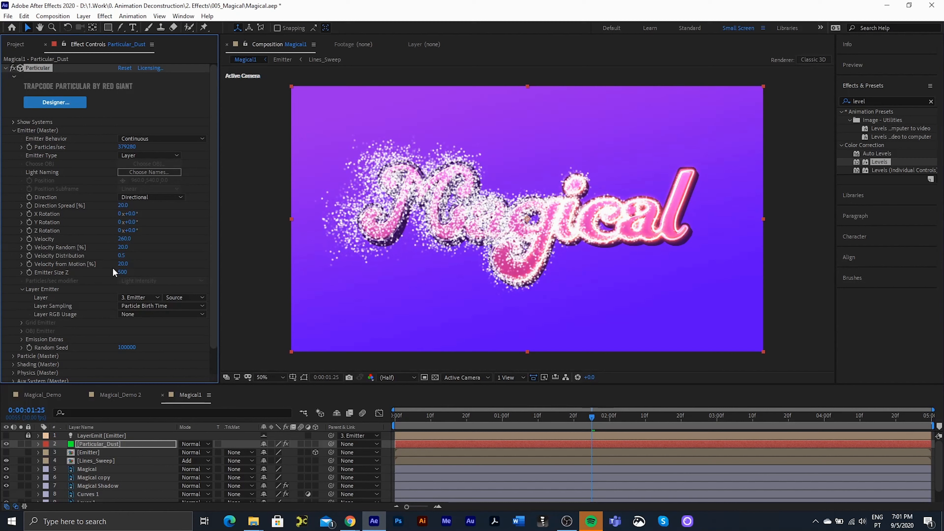
- In Particle (Master), set Life to 1 second with Life Random 50%
{"action": "scroll", "coordinate": [29, 344], "scroll_direction": "down", "scroll_amount": 2}
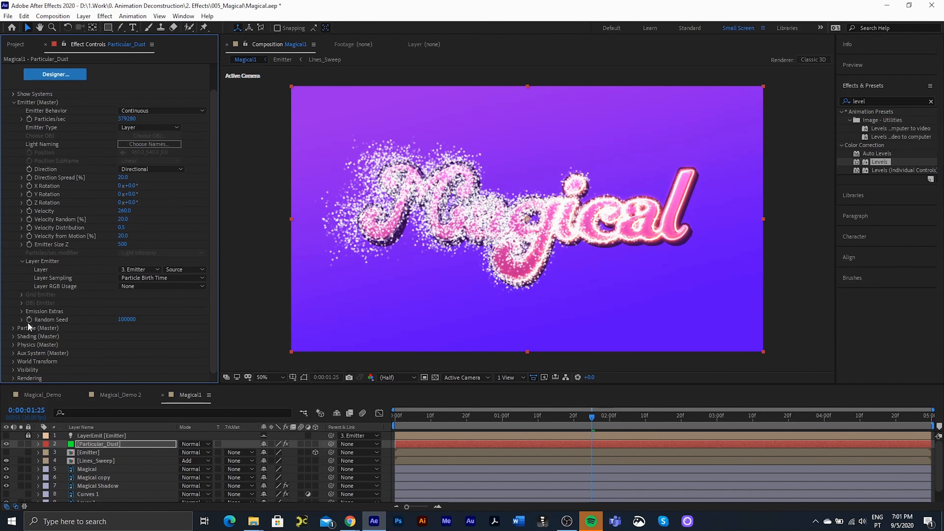
{"action": "left_click", "coordinate": [13, 329]}
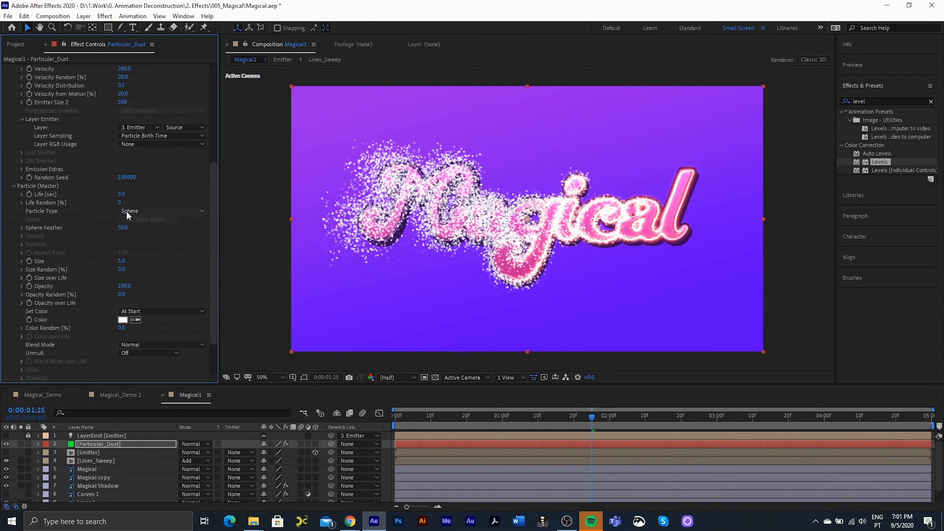
{"action": "left_click", "coordinate": [122, 194]}
{"action": "type", "text": "1"}
{"action": "key", "text": "Return"}
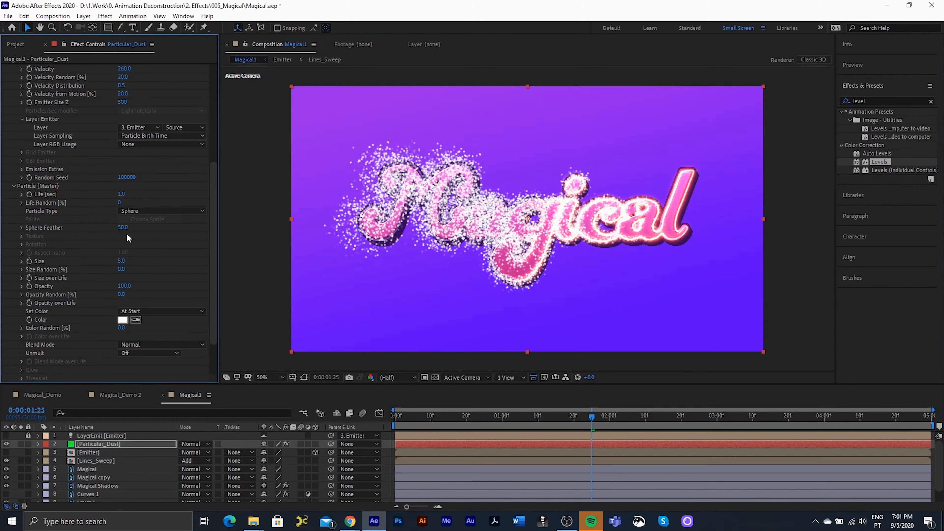
{"action": "left_click", "coordinate": [122, 202]}
{"action": "type", "text": "50"}
{"action": "key", "text": "Return"}
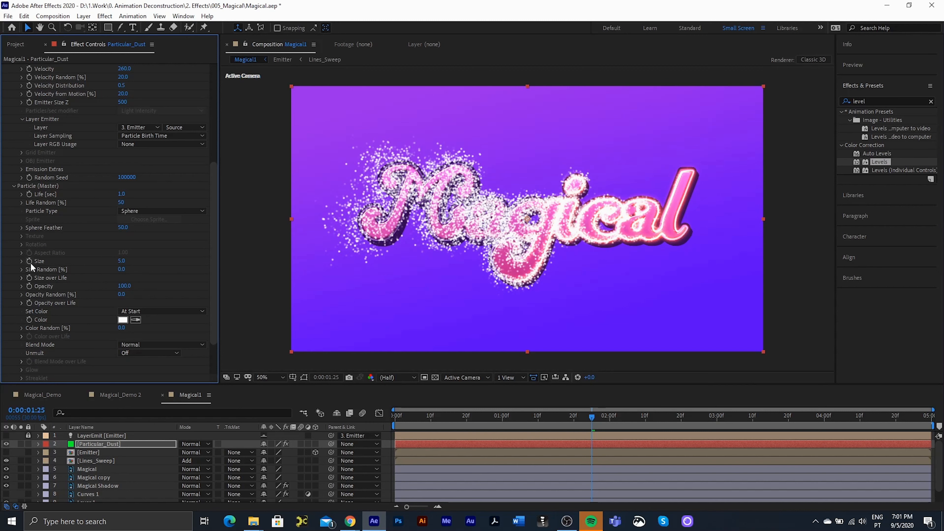
- Set Size 2 with Size Random 50% and a linear ramp-down Size over Life preset
{"action": "left_click", "coordinate": [122, 262]}
{"action": "type", "text": "2"}
{"action": "key", "text": "Return"}
{"action": "left_click", "coordinate": [121, 269]}
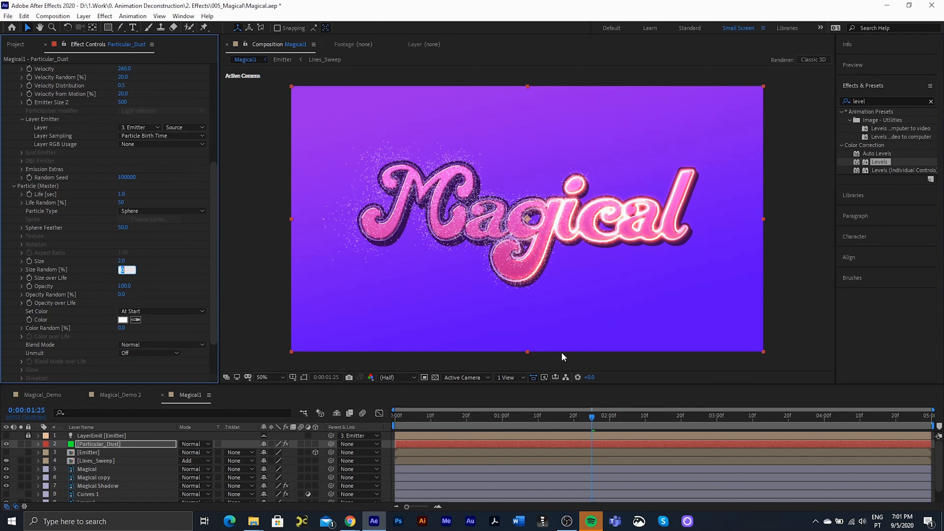
{"action": "type", "text": "50"}
{"action": "key", "text": "Return"}
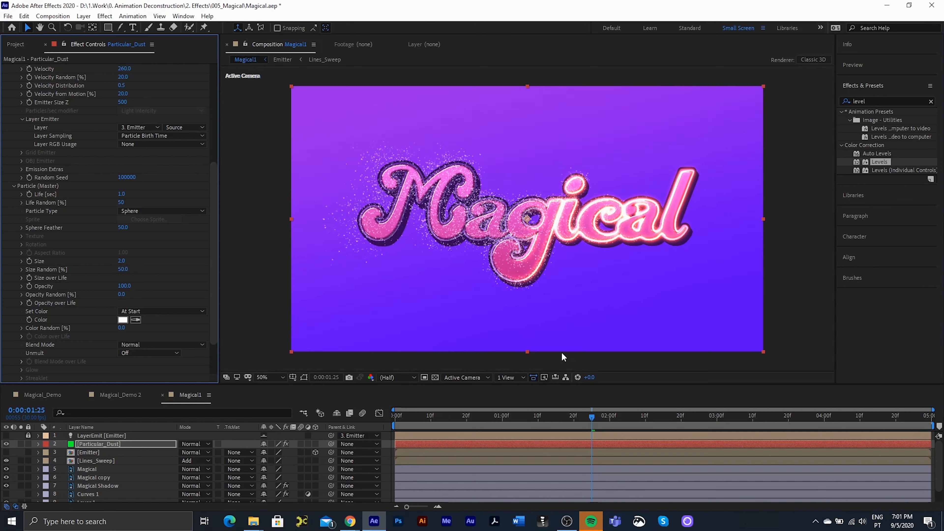
{"action": "left_click", "coordinate": [21, 278]}
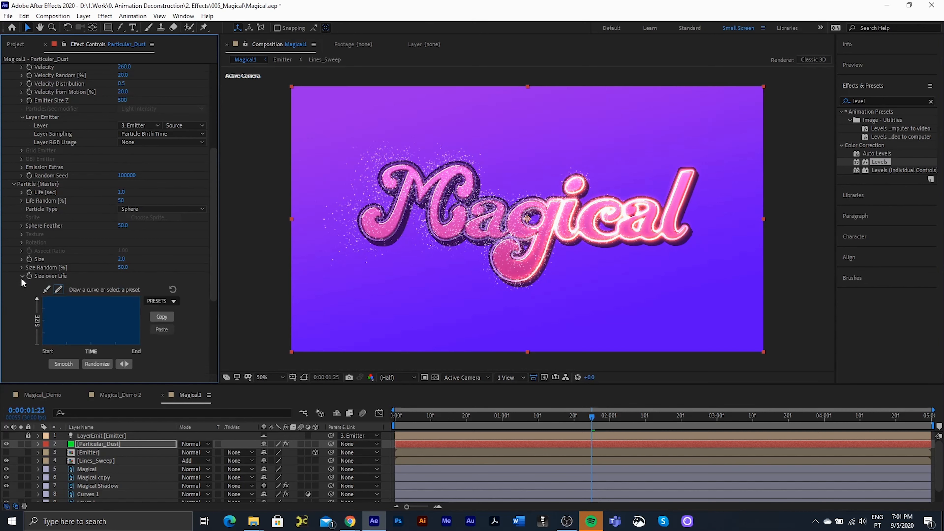
{"action": "left_click", "coordinate": [163, 301]}
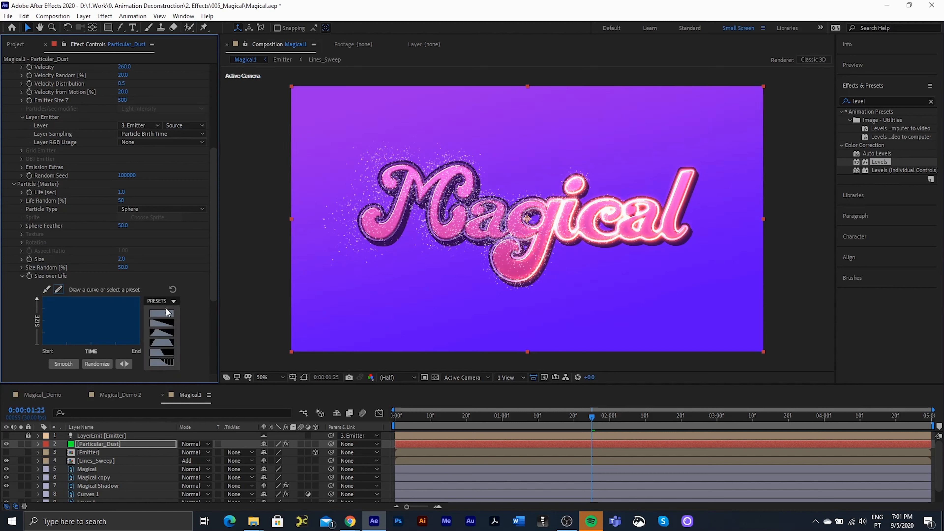
{"action": "left_click", "coordinate": [163, 323]}
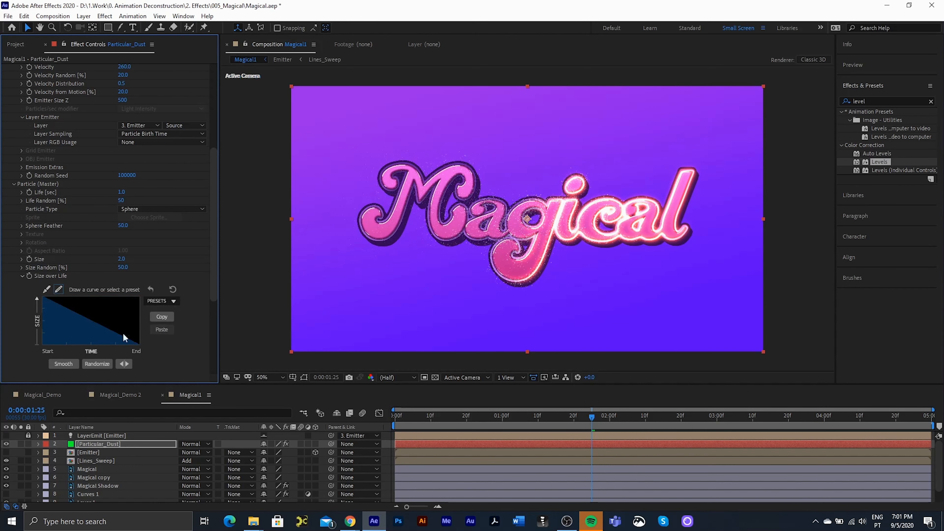
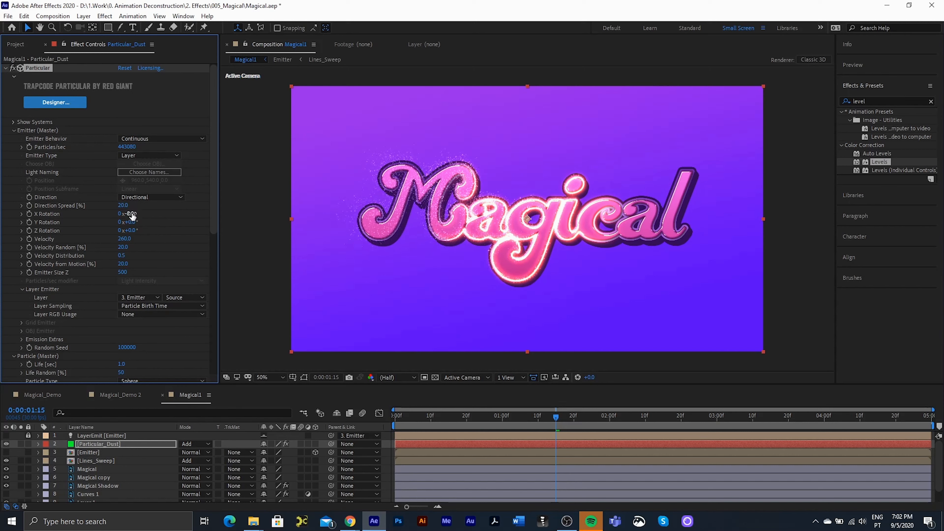
- Scrub the Particular_Dust Physics Gravity up to 140 and preview from the start
{"action": "scroll", "coordinate": [100, 264], "scroll_direction": "down", "scroll_amount": 10}
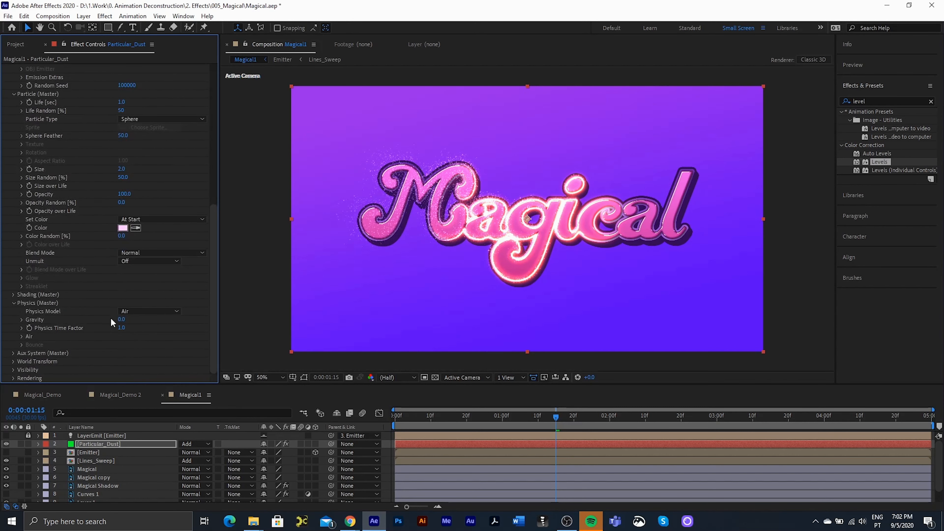
{"action": "left_click_drag", "start_coordinate": [121, 320], "coordinate": [127, 319]}
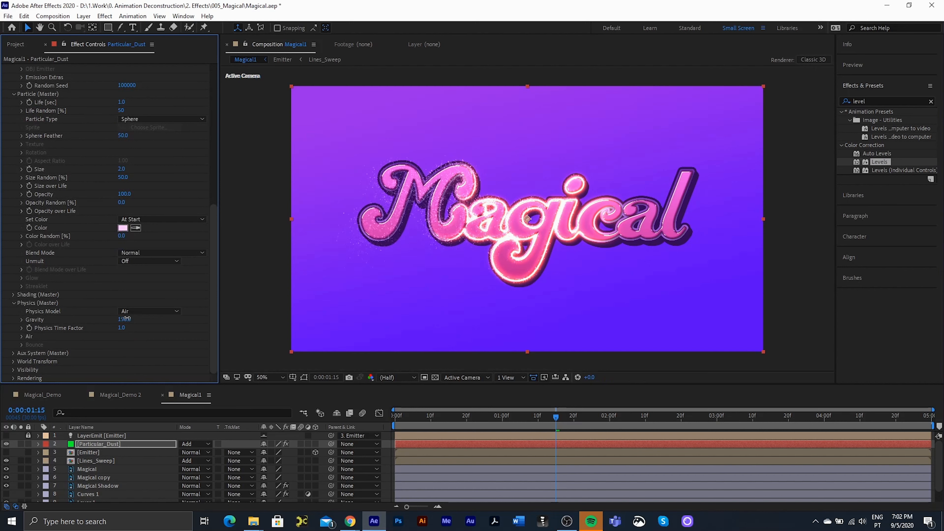
{"action": "left_click_drag", "start_coordinate": [556, 413], "coordinate": [378, 430]}
{"action": "key", "text": "space"}
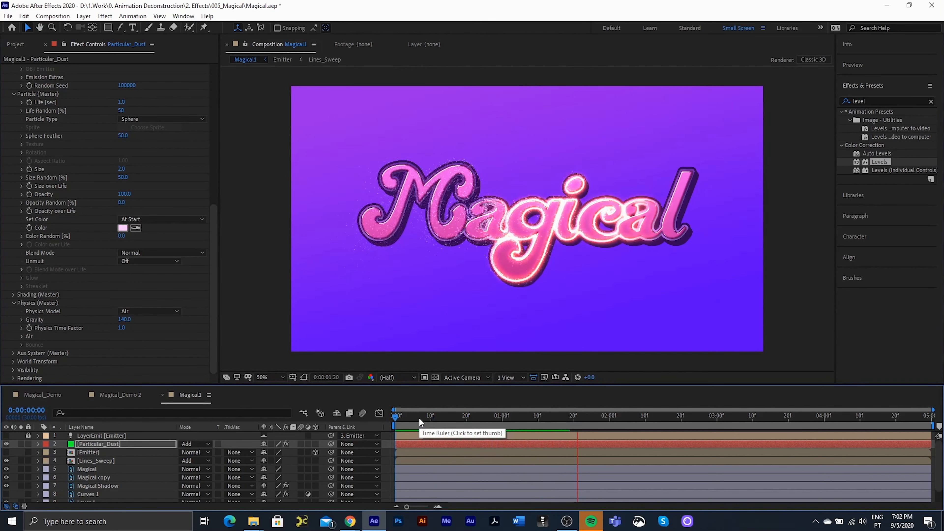
- Change the dust Gravity to 90 and preview the particles again
{"action": "left_click", "coordinate": [419, 418]}
{"action": "left_click", "coordinate": [125, 319]}
{"action": "type", "text": "80"}
{"action": "key", "text": "BackSpace"}
{"action": "key", "text": "BackSpace"}
{"action": "type", "text": "90"}
{"action": "key", "text": "Return"}
{"action": "key", "text": "space"}
- Raise the dust emission to 350000 Particles/sec
{"action": "scroll", "coordinate": [109, 169], "scroll_direction": "up", "scroll_amount": 8}
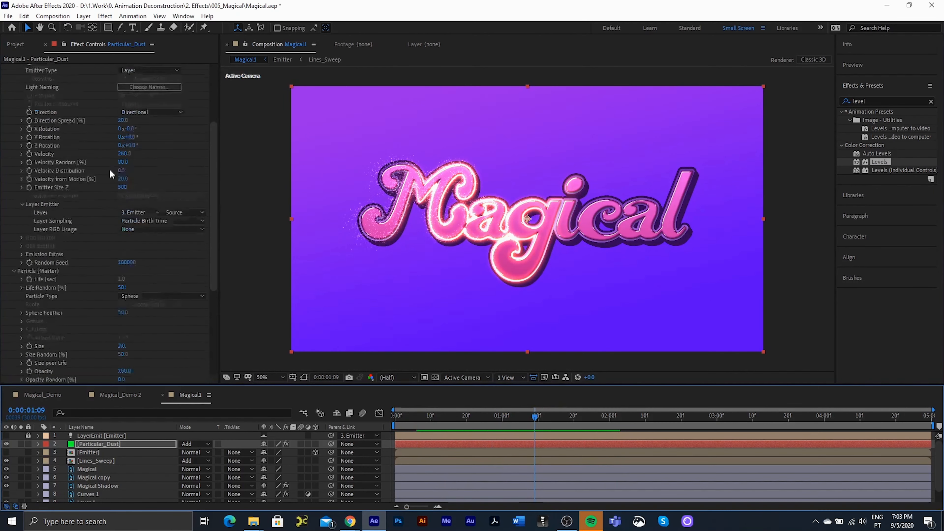
{"action": "left_click", "coordinate": [127, 147]}
{"action": "type", "text": "150000"}
{"action": "key", "text": "Return"}
- Duplicate the Particular_Dust layer and start renaming the copy Particular_Sparkles
{"action": "scroll", "coordinate": [111, 223], "scroll_direction": "down", "scroll_amount": 3}
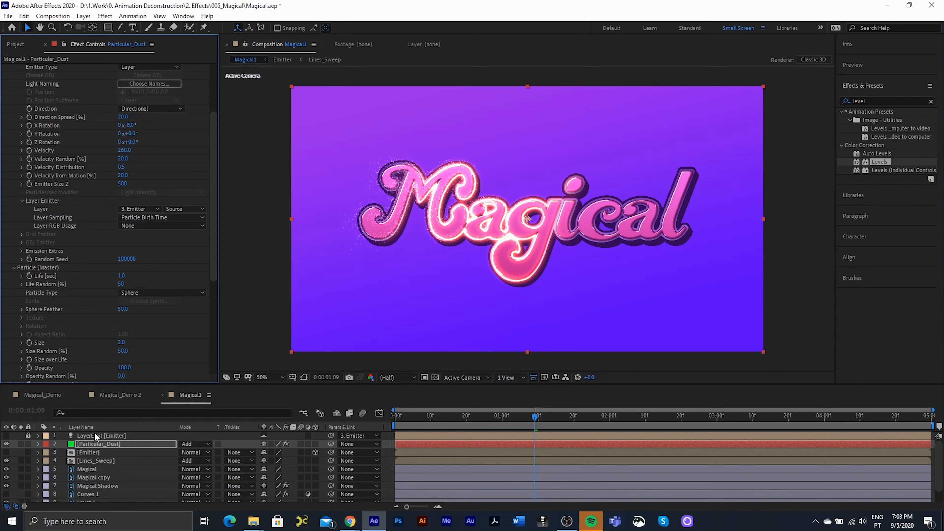
{"action": "left_click", "coordinate": [97, 444]}
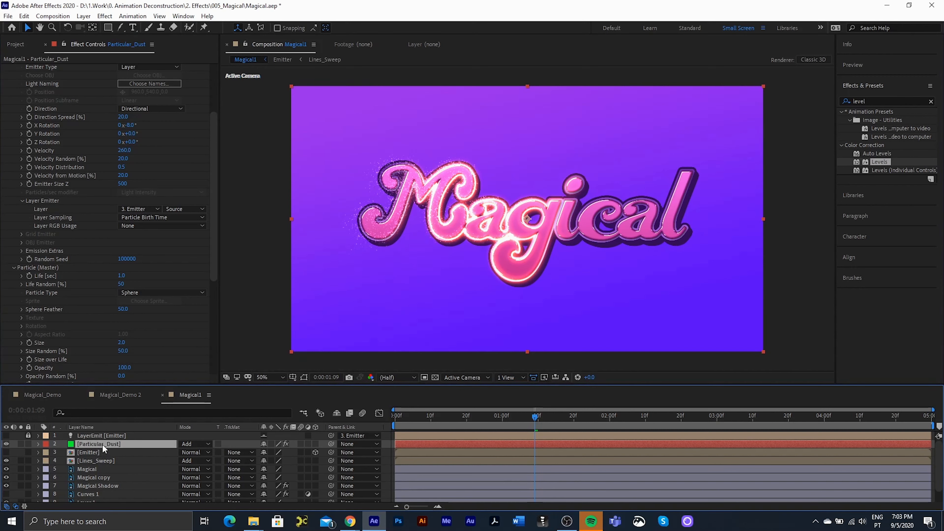
{"action": "key", "text": "ctrl+d"}
{"action": "key", "text": "Return"}
{"action": "type", "text": "Particular_Sp"}
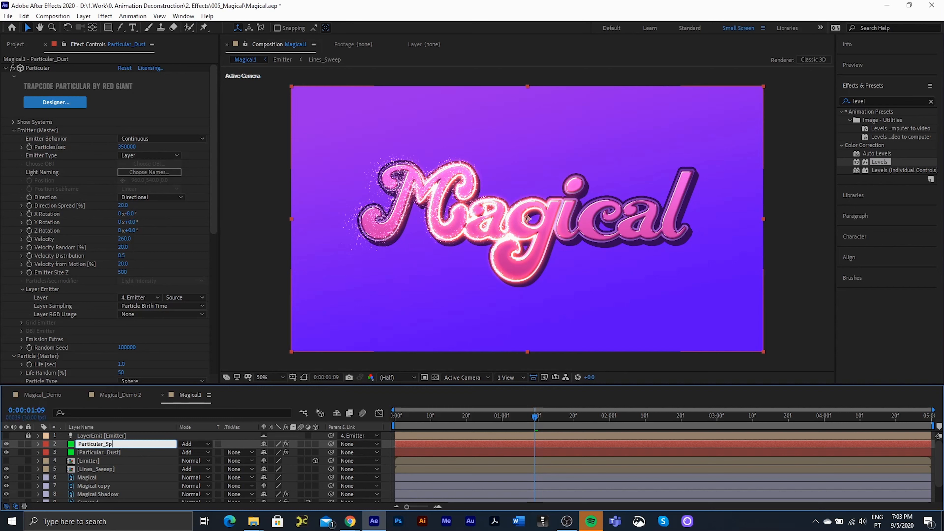
{"action": "type", "text": "arkles"}
- Confirm the name Particular_Sparkles and set Particle Type to Star (No DOF)
{"action": "key", "text": "Return"}
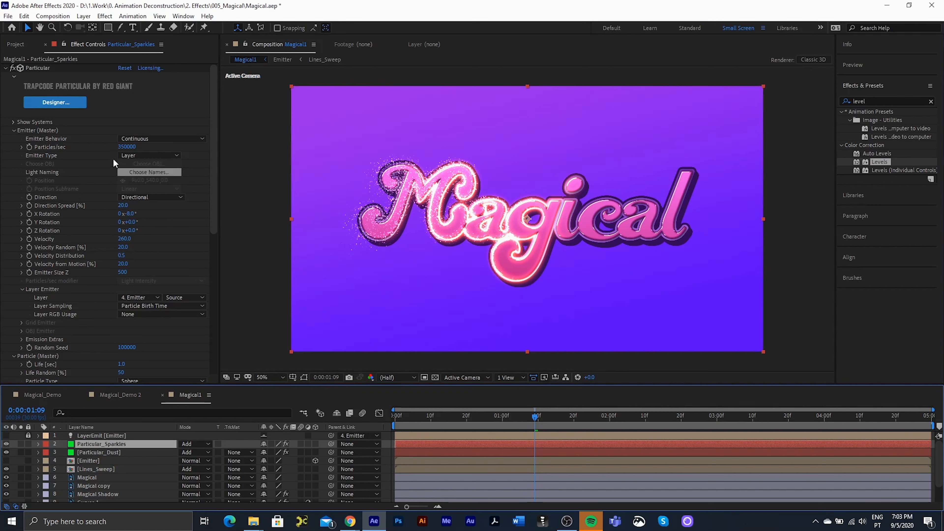
{"action": "scroll", "coordinate": [107, 307], "scroll_direction": "down", "scroll_amount": 3}
{"action": "left_click", "coordinate": [160, 337]}
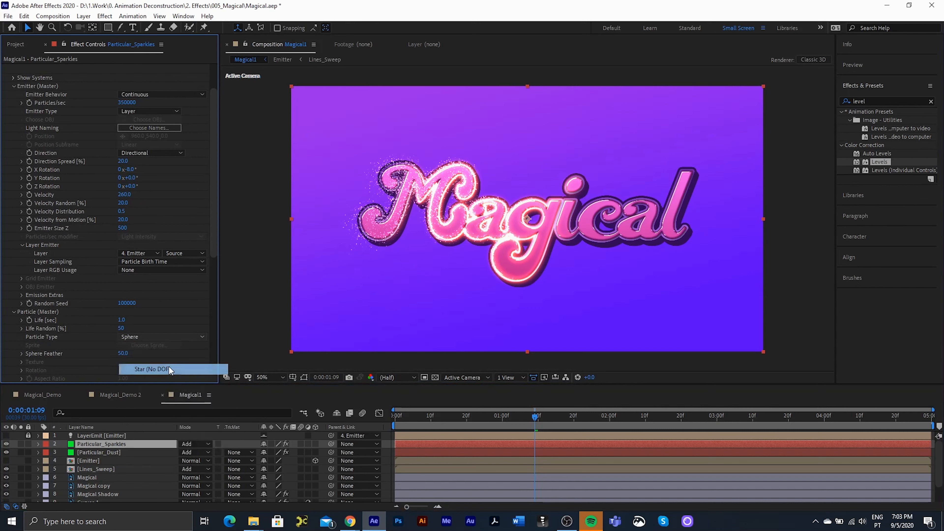
{"action": "left_click", "coordinate": [169, 366]}
- Lower the sparkles' Particles/sec to 15000 for sparser sparkles
{"action": "scroll", "coordinate": [111, 186], "scroll_direction": "up", "scroll_amount": 3}
{"action": "left_click", "coordinate": [128, 148]}
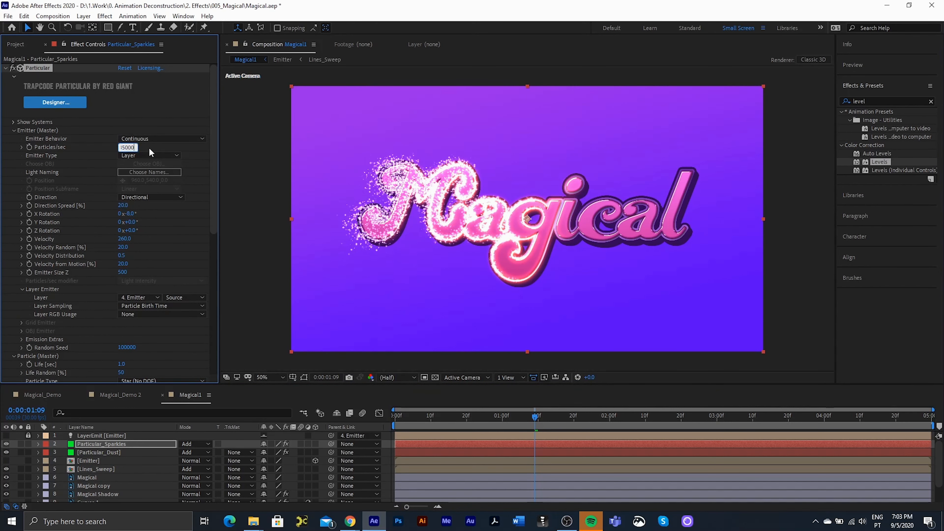
{"action": "type", "text": "15000"}
{"action": "key", "text": "Return"}
{"action": "left_click_drag", "start_coordinate": [534, 417], "coordinate": [527, 416]}
{"action": "left_click", "coordinate": [87, 445]}
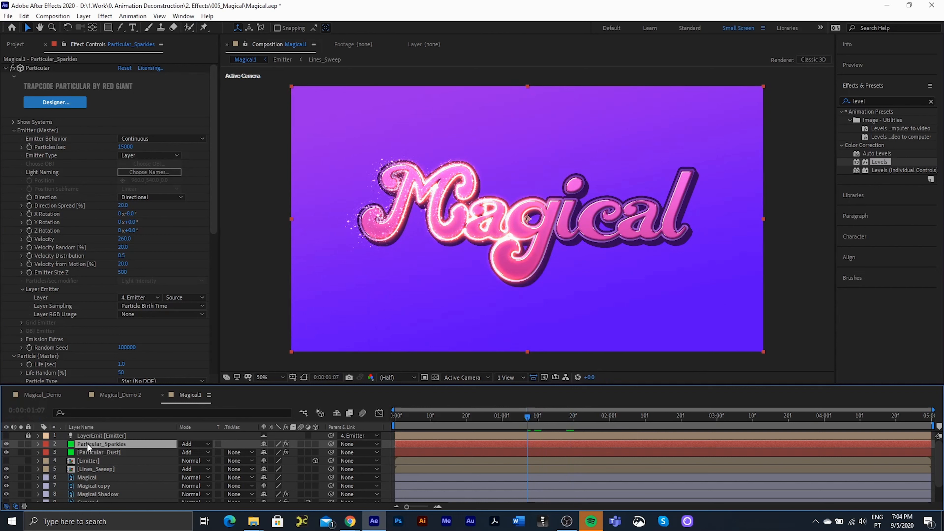
- Duplicate the sparkles layer and rename the copy Particular_Smoke
{"action": "key", "text": "ctrl+d"}
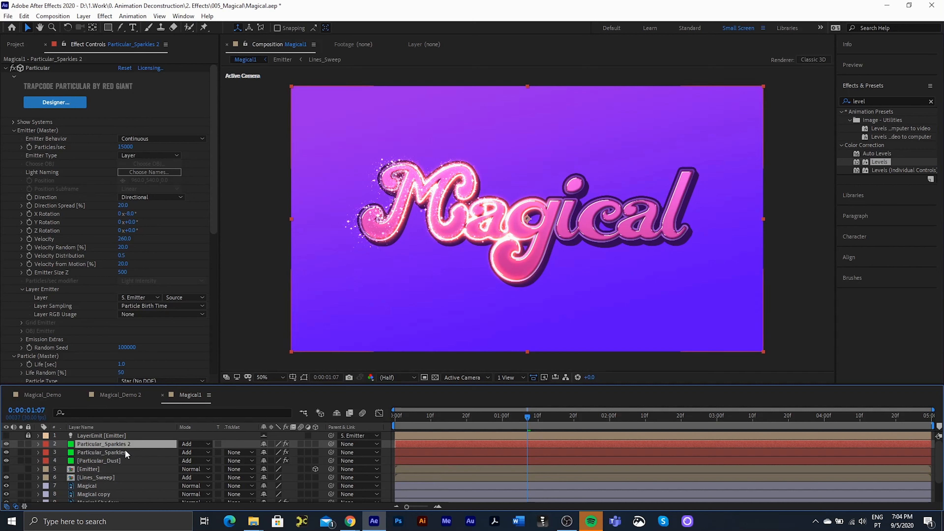
{"action": "key", "text": "Return"}
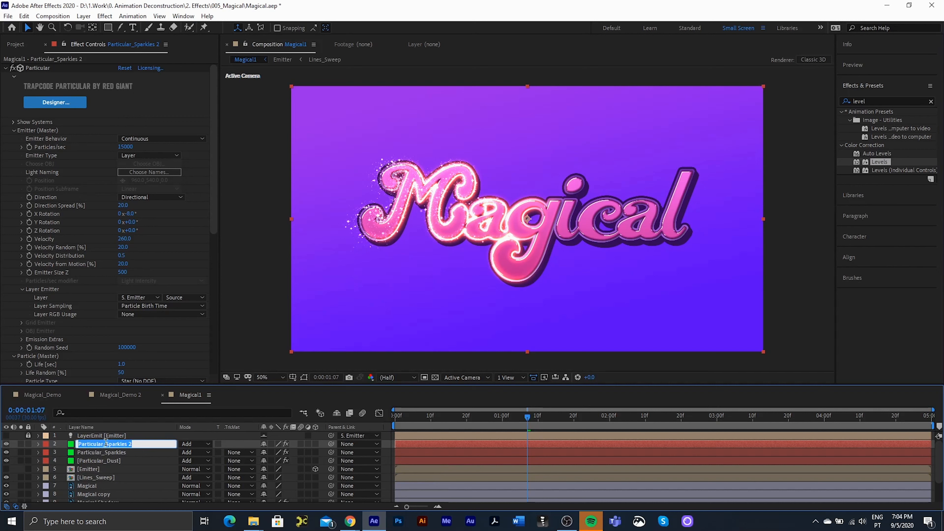
{"action": "left_click_drag", "start_coordinate": [106, 443], "coordinate": [187, 449]}
{"action": "type", "text": "Smoke"}
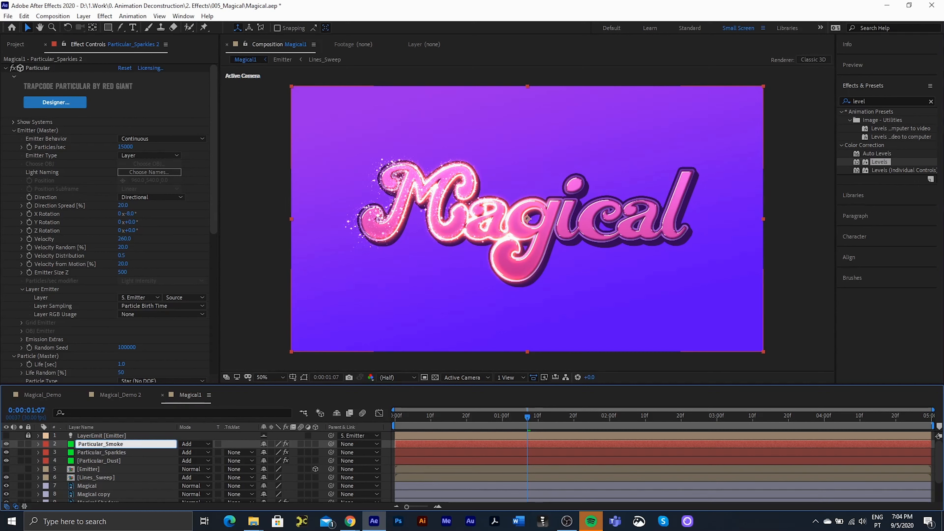
{"action": "key", "text": "Return"}
{"action": "left_click", "coordinate": [315, 468]}
- Set the smoke's Gravity to 0 and solo the Particular_Smoke layer
{"action": "scroll", "coordinate": [123, 298], "scroll_direction": "down", "scroll_amount": 3}
{"action": "scroll", "coordinate": [119, 303], "scroll_direction": "down", "scroll_amount": 4}
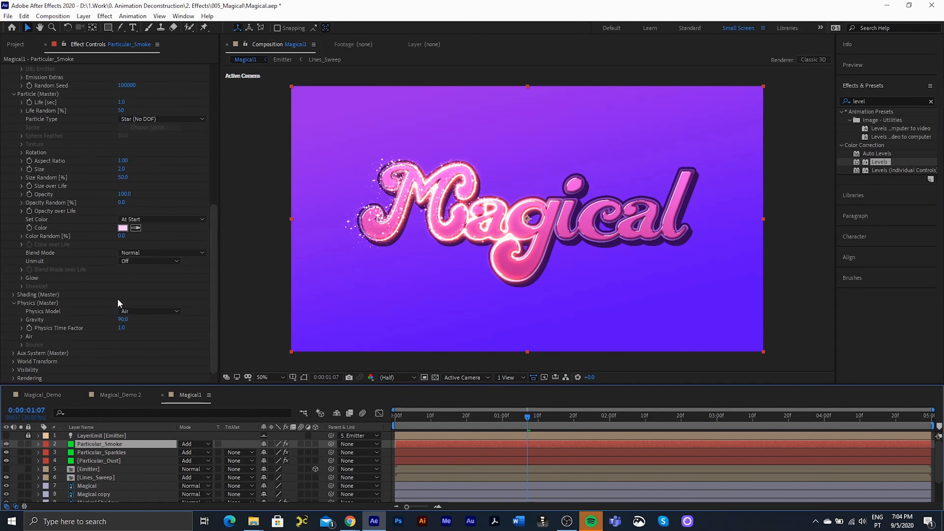
{"action": "left_click", "coordinate": [122, 320]}
{"action": "type", "text": "0"}
{"action": "key", "text": "Return"}
{"action": "scroll", "coordinate": [146, 228], "scroll_direction": "up", "scroll_amount": 7}
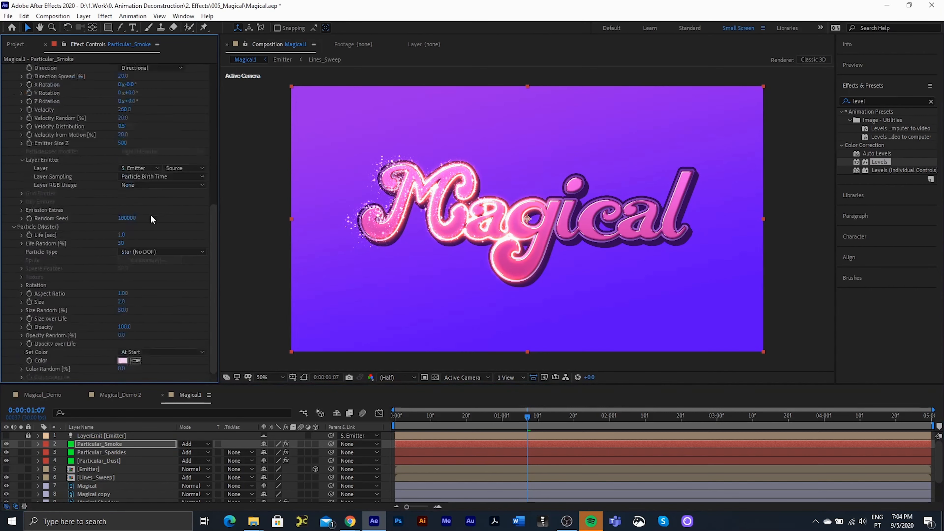
{"action": "left_click", "coordinate": [21, 444]}
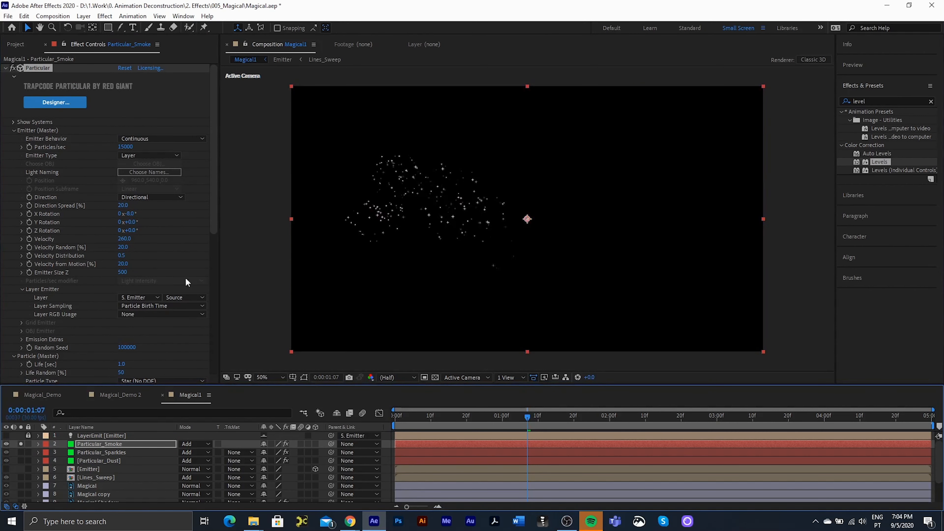
- Switch the smoke particles to Cloudlet, enlarge them, and set their opacity to 5
{"action": "scroll", "coordinate": [105, 312], "scroll_direction": "down", "scroll_amount": 2}
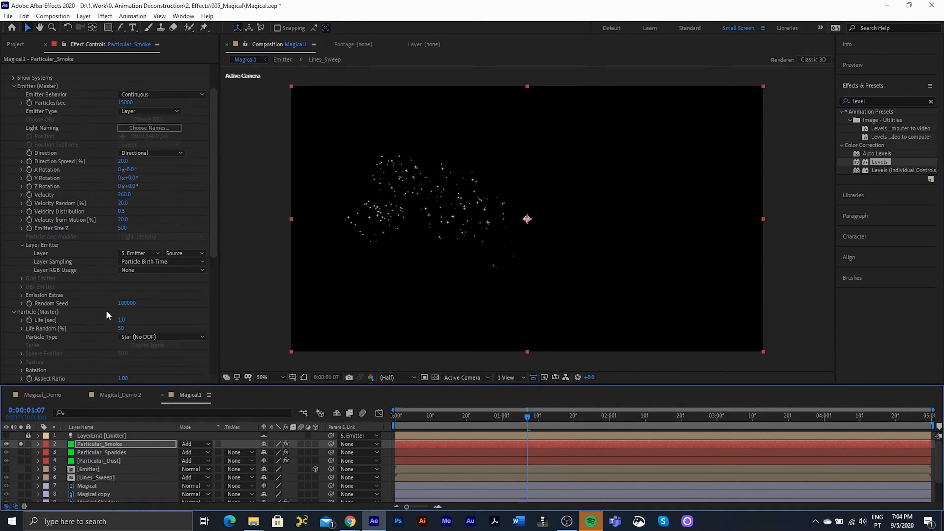
{"action": "left_click", "coordinate": [137, 335]}
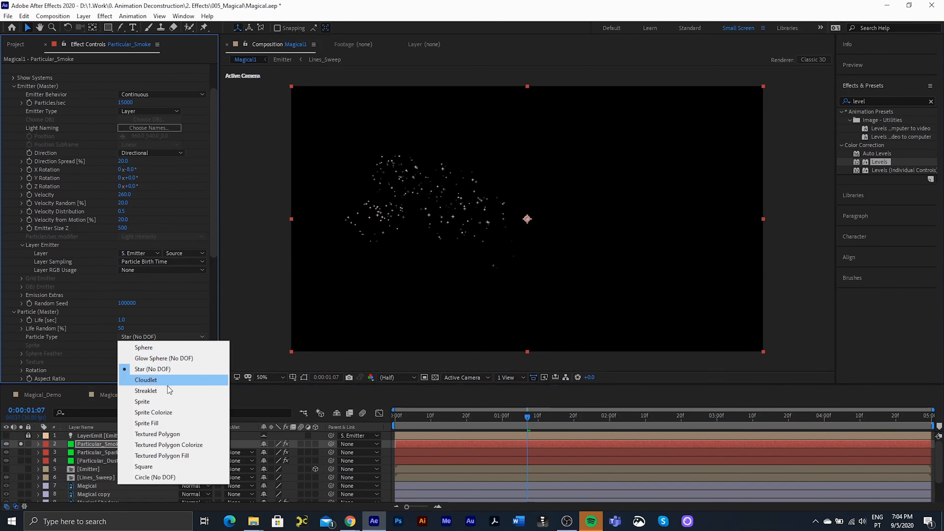
{"action": "left_click", "coordinate": [145, 380]}
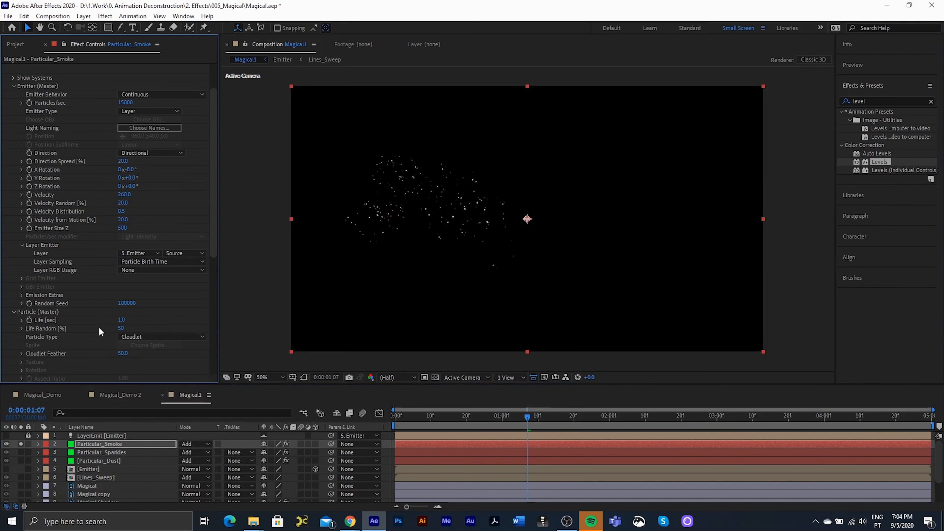
{"action": "scroll", "coordinate": [97, 323], "scroll_direction": "down", "scroll_amount": 3}
{"action": "left_click_drag", "start_coordinate": [122, 323], "coordinate": [167, 325]}
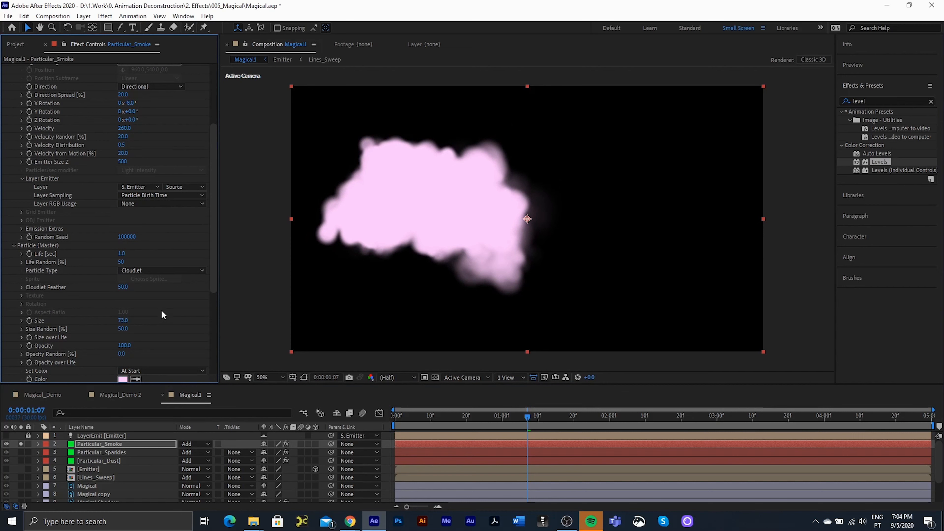
{"action": "left_click", "coordinate": [119, 346]}
{"action": "type", "text": "5"}
{"action": "key", "text": "Return"}
- Thin the smoke to 1130/sec, slow velocity to 60, and blend it in Screen mode
{"action": "scroll", "coordinate": [139, 152], "scroll_direction": "up", "scroll_amount": 5}
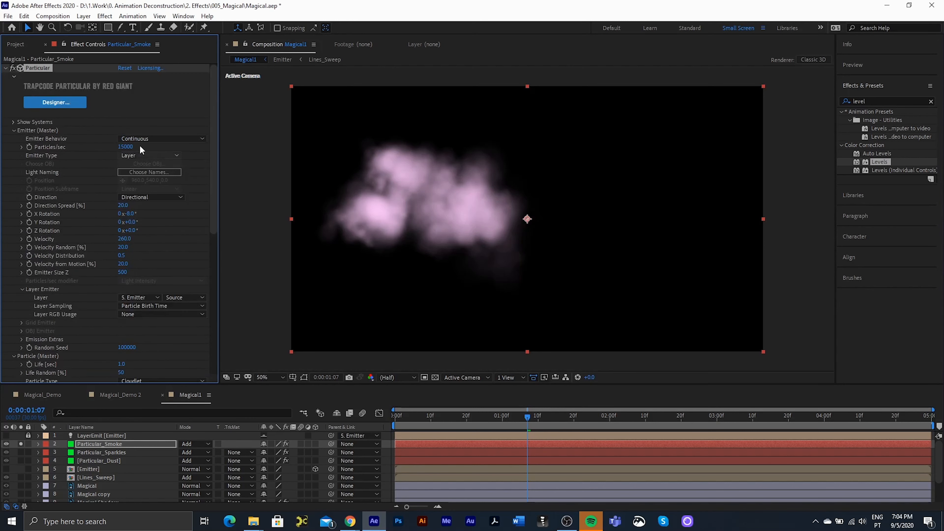
{"action": "left_click_drag", "start_coordinate": [108, 151], "coordinate": [44, 147]}
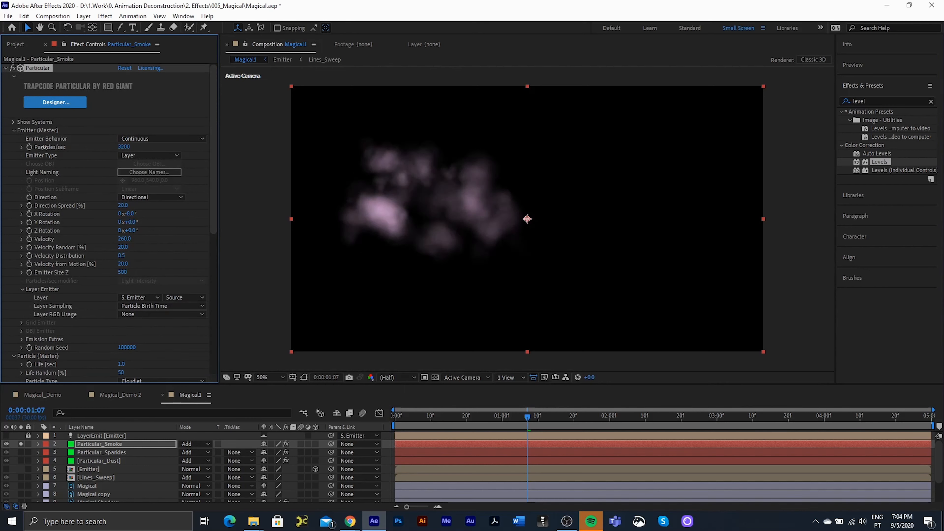
{"action": "scroll", "coordinate": [123, 255], "scroll_direction": "down", "scroll_amount": 3}
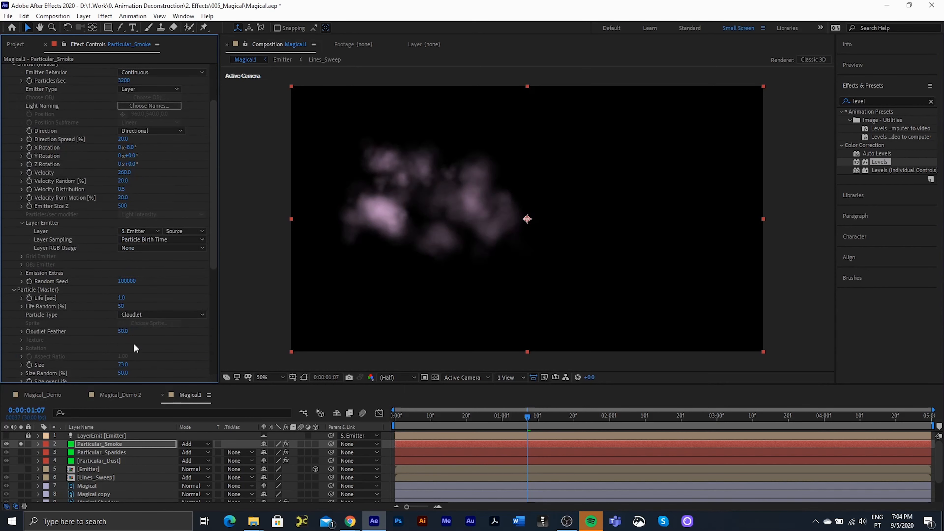
{"action": "left_click_drag", "start_coordinate": [127, 361], "coordinate": [132, 360]}
{"action": "left_click", "coordinate": [20, 444]}
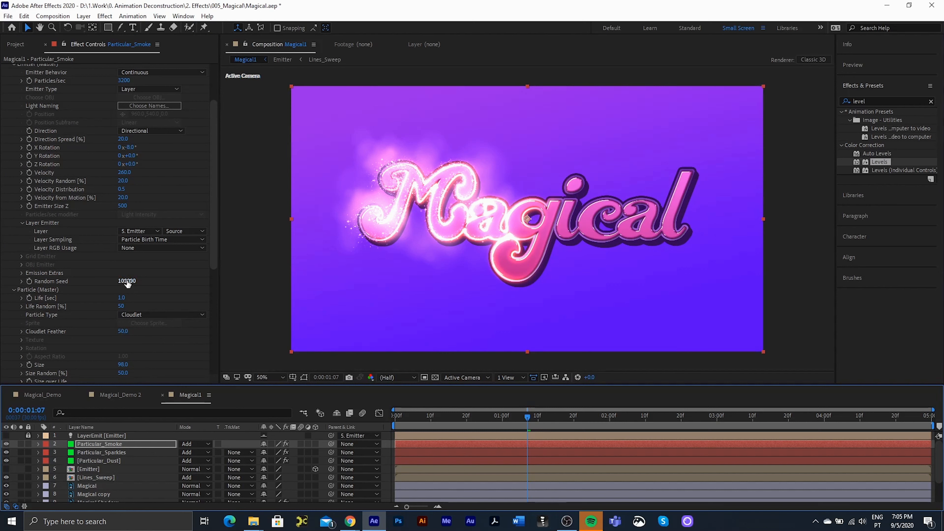
{"action": "mouse_move", "coordinate": [124, 172]}
{"action": "left_mouse_down"}
{"action": "mouse_move", "coordinate": [113, 168]}
{"action": "mouse_move", "coordinate": [123, 176]}
{"action": "left_mouse_up"}
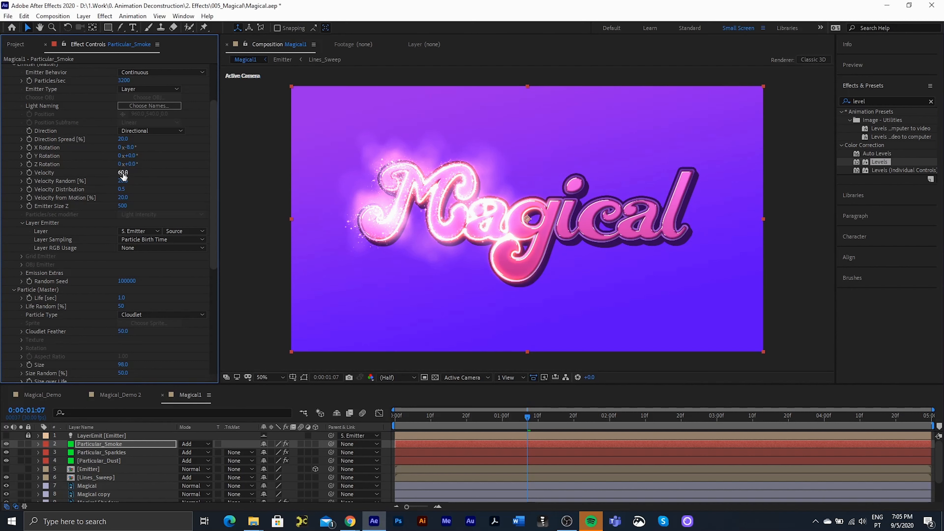
{"action": "left_click", "coordinate": [194, 443]}
{"action": "left_click", "coordinate": [204, 135]}
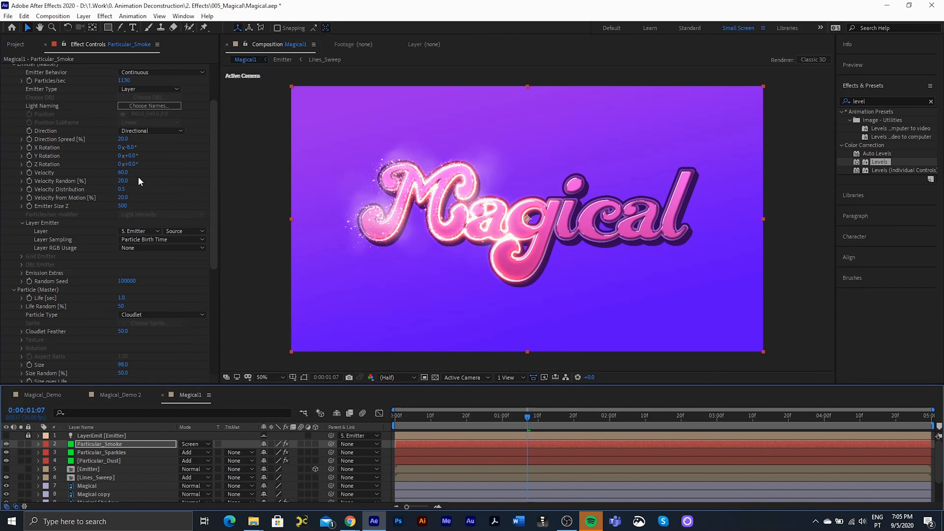
{"action": "scroll", "coordinate": [125, 306], "scroll_direction": "down", "scroll_amount": 4}
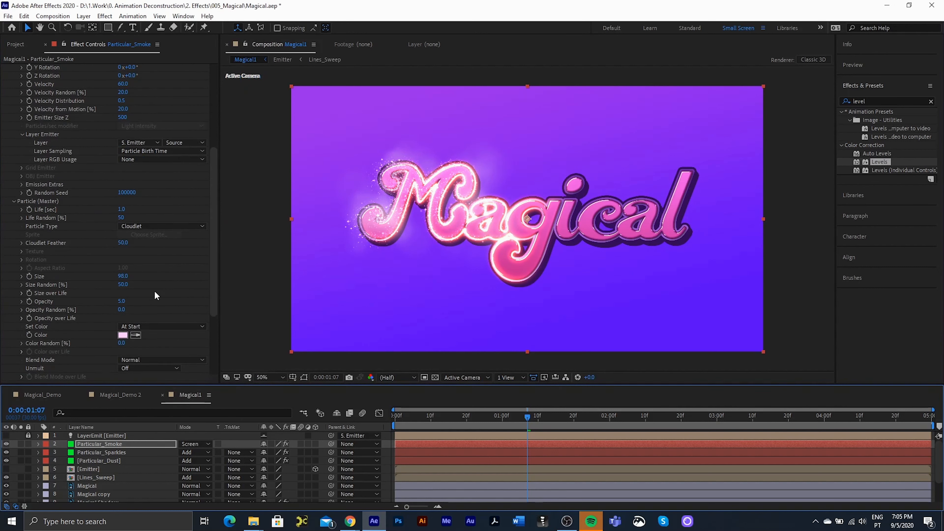
- Shrink smoke particle size to 79.8, solo Particular_Smoke, and move to 0:00:01:12
{"action": "left_click_drag", "start_coordinate": [127, 278], "coordinate": [34, 279]}
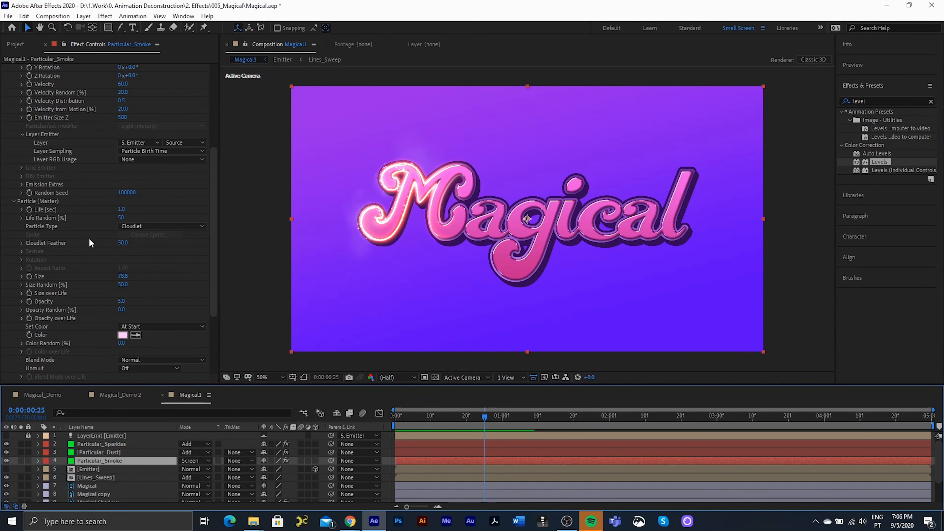
{"action": "scroll", "coordinate": [91, 242], "scroll_direction": "down", "scroll_amount": 5}
{"action": "mouse_move", "coordinate": [480, 415]}
{"action": "left_mouse_down"}
{"action": "mouse_move", "coordinate": [426, 419]}
{"action": "mouse_move", "coordinate": [484, 411]}
{"action": "mouse_move", "coordinate": [438, 415]}
{"action": "mouse_move", "coordinate": [481, 414]}
{"action": "mouse_move", "coordinate": [450, 428]}
{"action": "mouse_move", "coordinate": [482, 423]}
{"action": "left_mouse_up"}
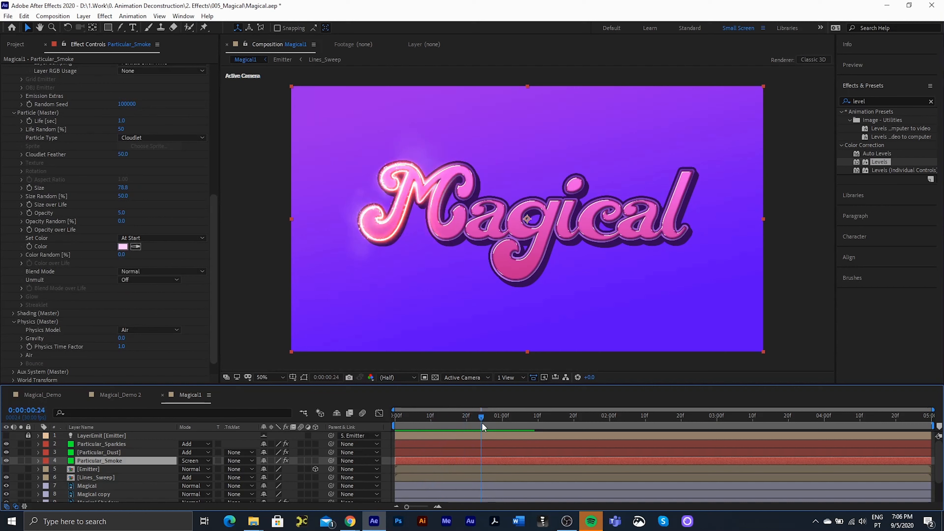
{"action": "left_click", "coordinate": [21, 460]}
{"action": "left_click_drag", "start_coordinate": [496, 409], "coordinate": [516, 414]}
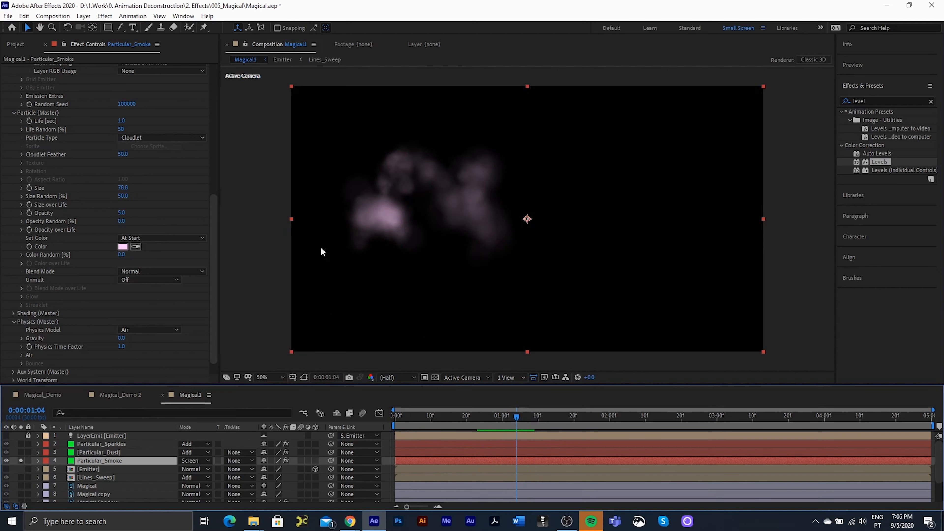
- Make the smoke particles grow over life and fade out with the descending opacity preset
{"action": "scroll", "coordinate": [61, 224], "scroll_direction": "down", "scroll_amount": 1}
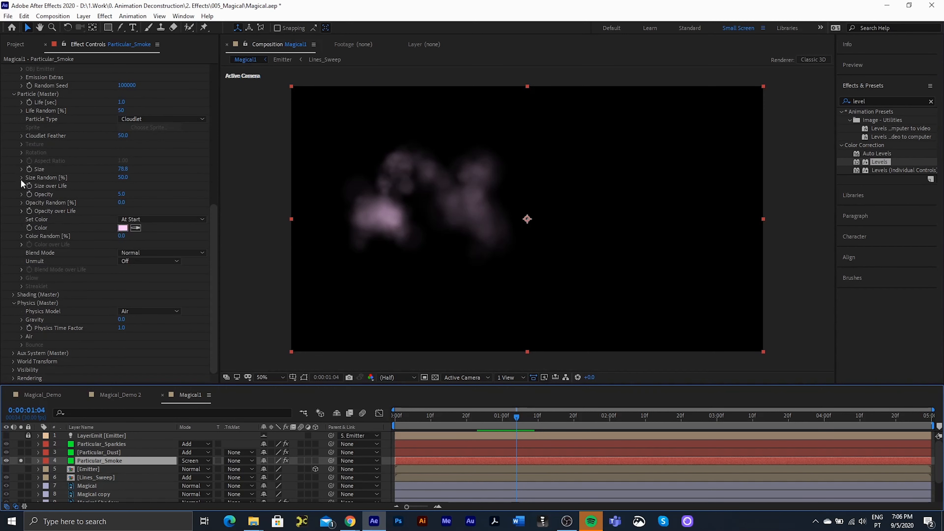
{"action": "left_click", "coordinate": [22, 187]}
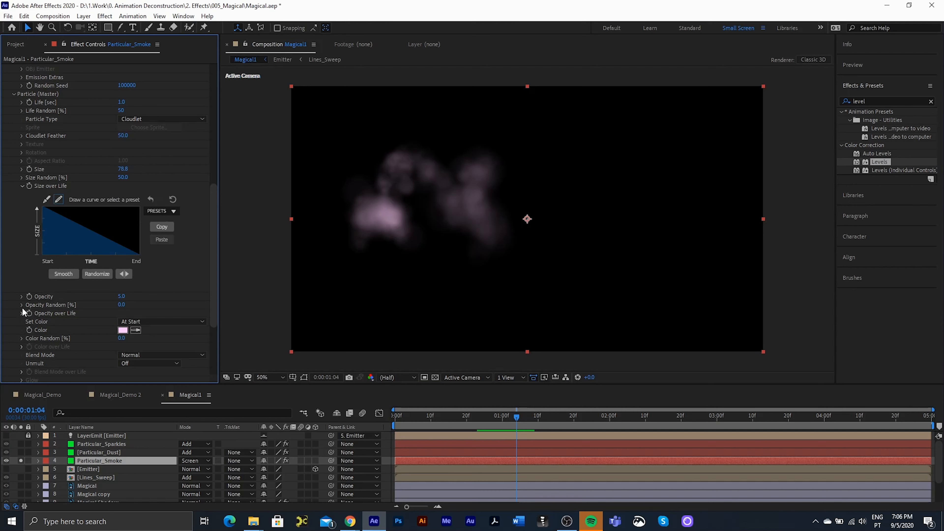
{"action": "left_click", "coordinate": [23, 313]}
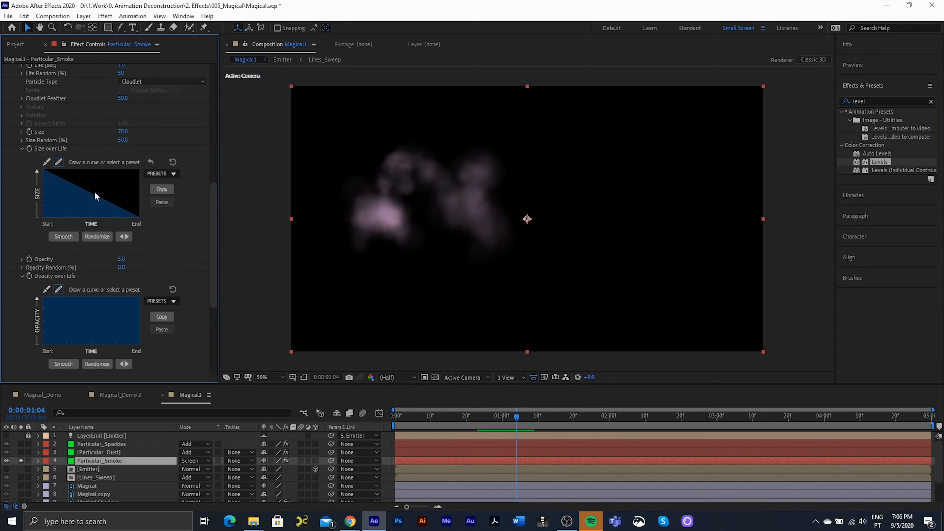
{"action": "left_click", "coordinate": [127, 236]}
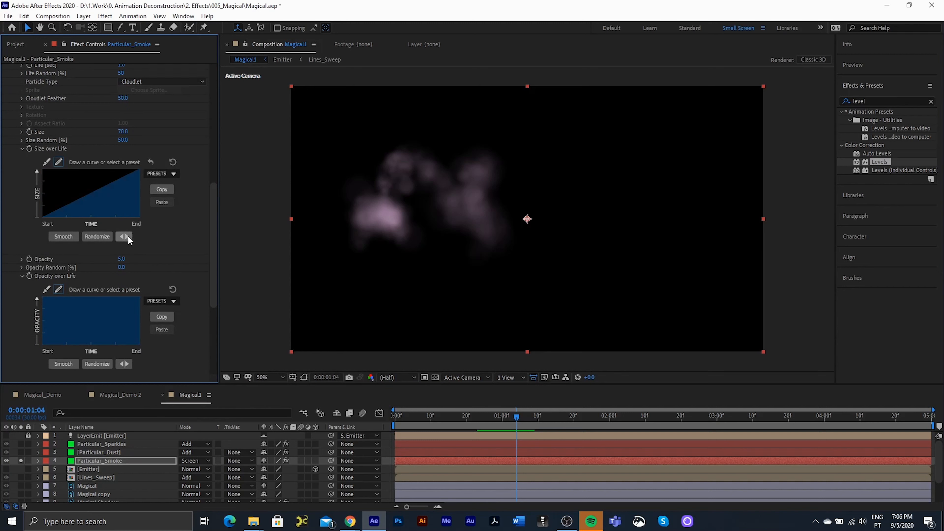
{"action": "left_click", "coordinate": [170, 301]}
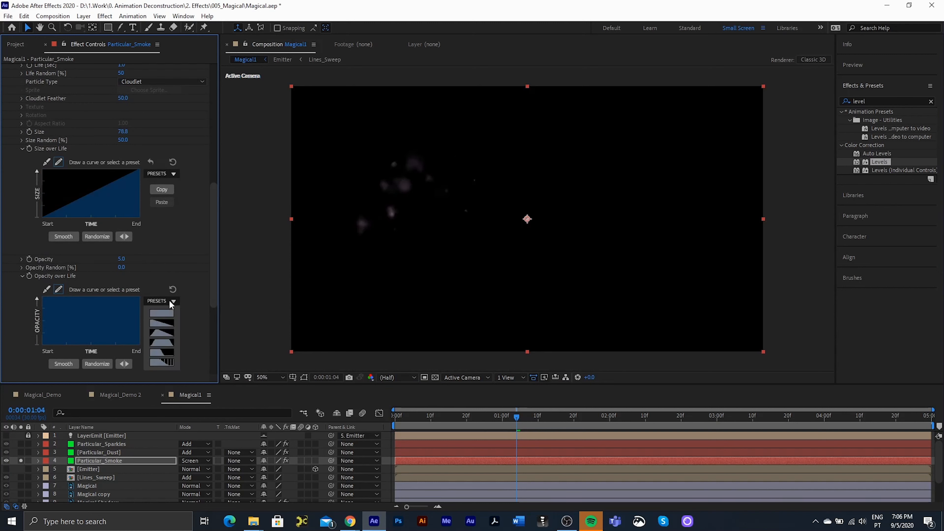
{"action": "left_click", "coordinate": [166, 323]}
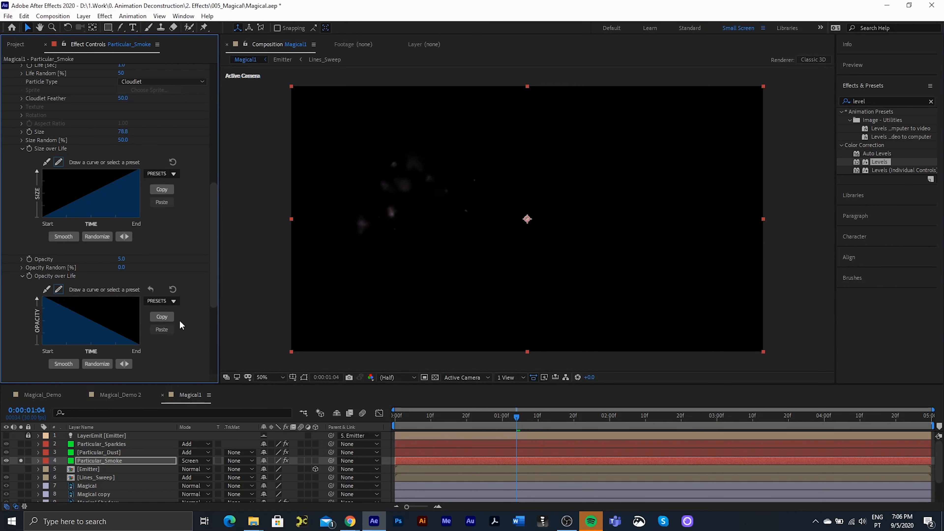
- Preview the smoke from 0:00:00:23, then view the Magical_Demo 2 reference comp
{"action": "left_click_drag", "start_coordinate": [518, 416], "coordinate": [477, 416]}
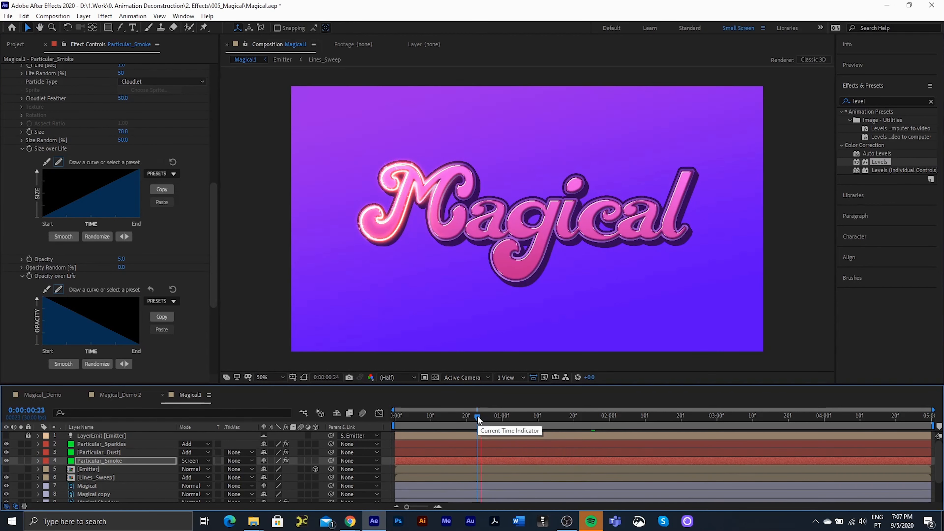
{"action": "key", "text": "space"}
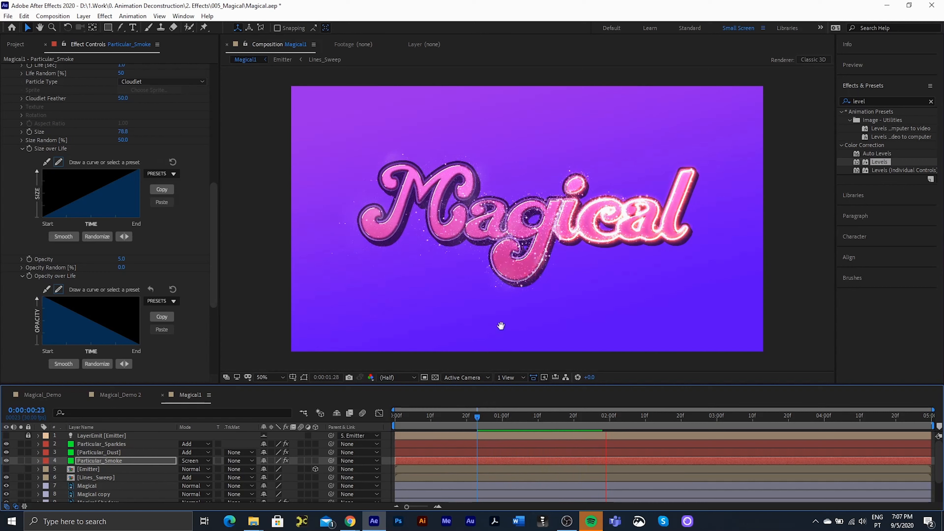
{"action": "key", "text": "space"}
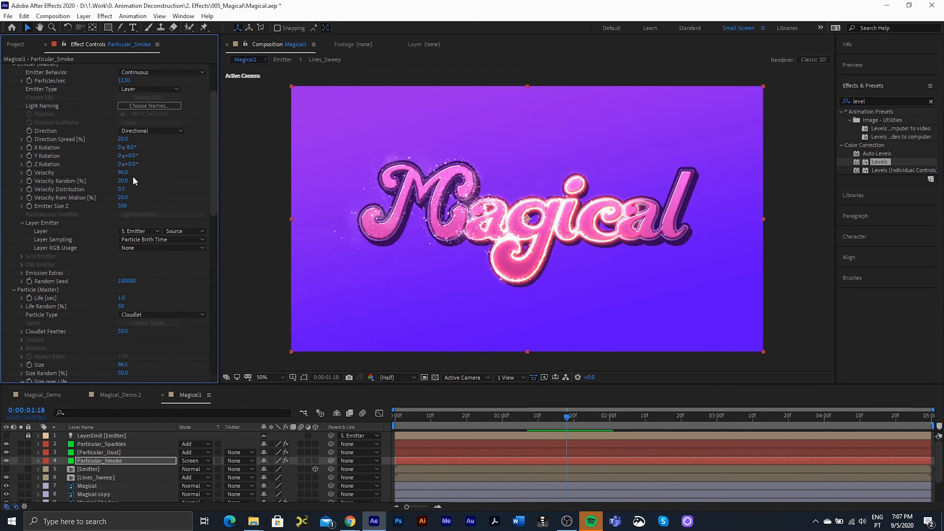
{"action": "scroll", "coordinate": [152, 235], "scroll_direction": "down", "scroll_amount": 3}
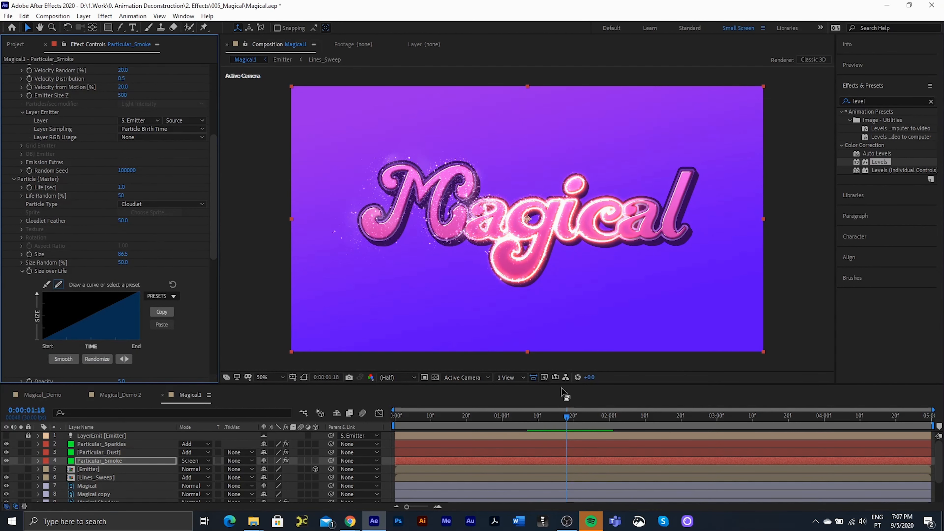
{"action": "mouse_move", "coordinate": [564, 414]}
{"action": "left_mouse_down"}
{"action": "mouse_move", "coordinate": [594, 419]}
{"action": "mouse_move", "coordinate": [550, 427]}
{"action": "mouse_move", "coordinate": [575, 424]}
{"action": "left_mouse_up"}
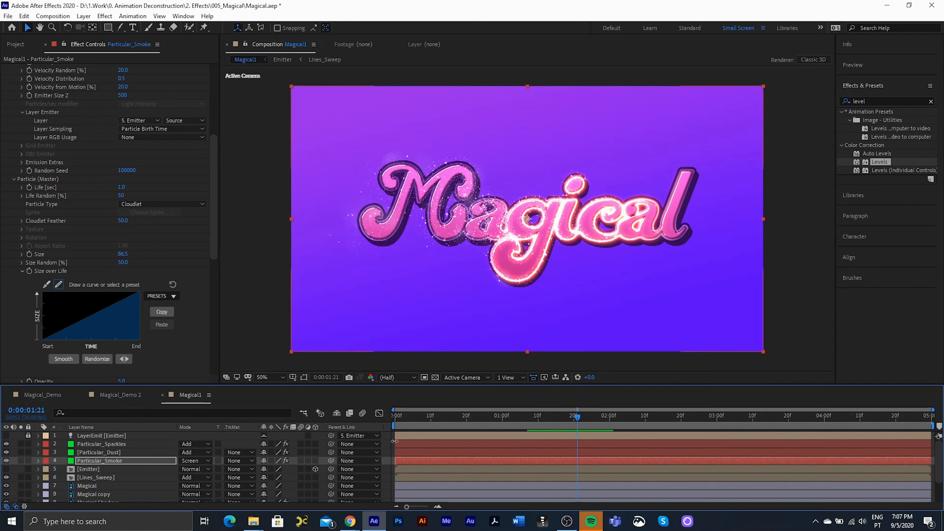
{"action": "left_click", "coordinate": [122, 394]}
{"action": "left_click_drag", "start_coordinate": [417, 415], "coordinate": [644, 432]}
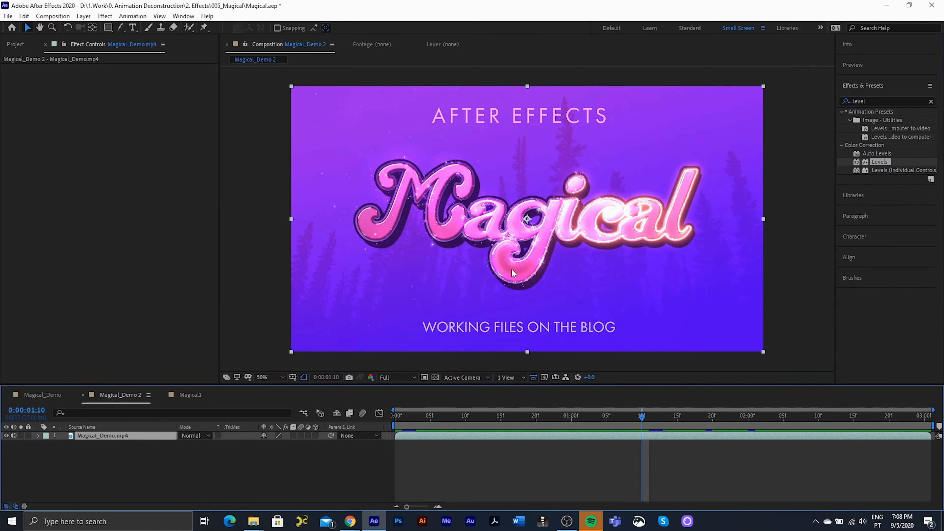
- In the Magical1 comp, duplicate the Magical text layer and the Lines_Sweep layer
{"action": "left_click", "coordinate": [190, 395]}
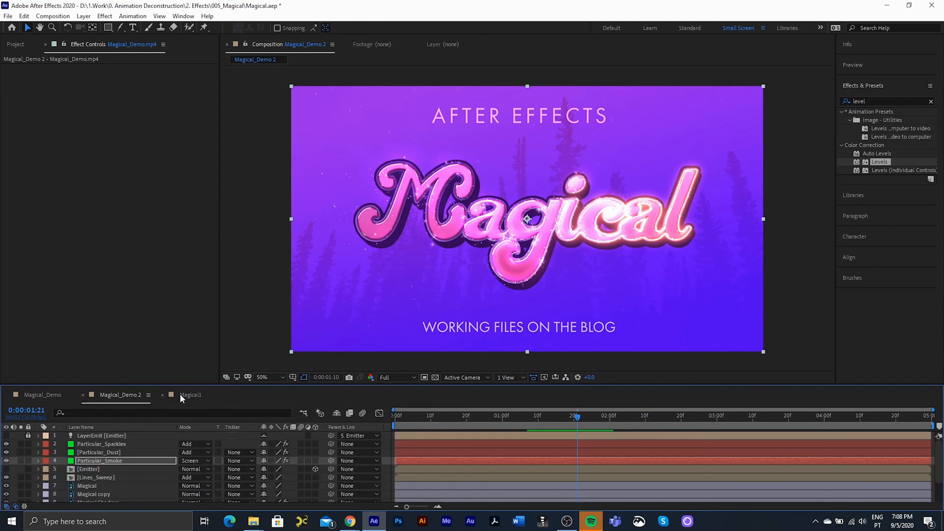
{"action": "left_click", "coordinate": [86, 486]}
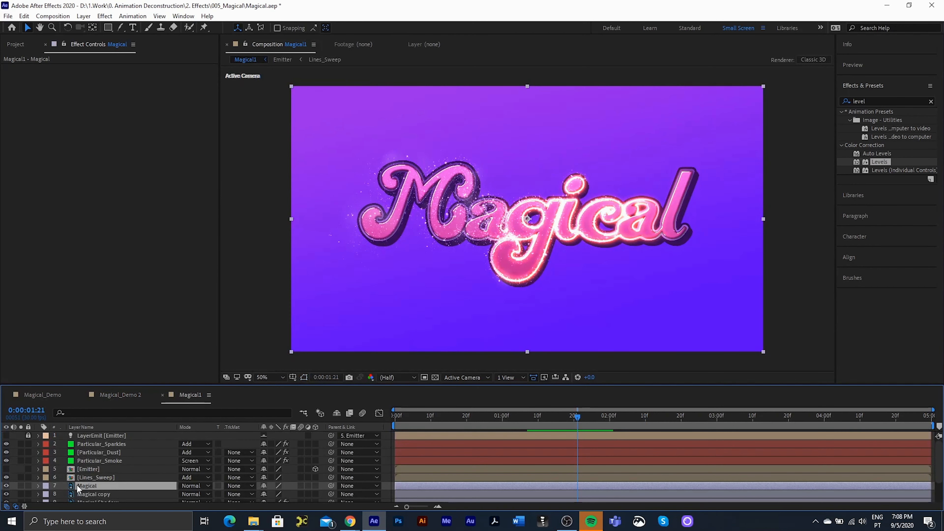
{"action": "key", "text": "ctrl+d"}
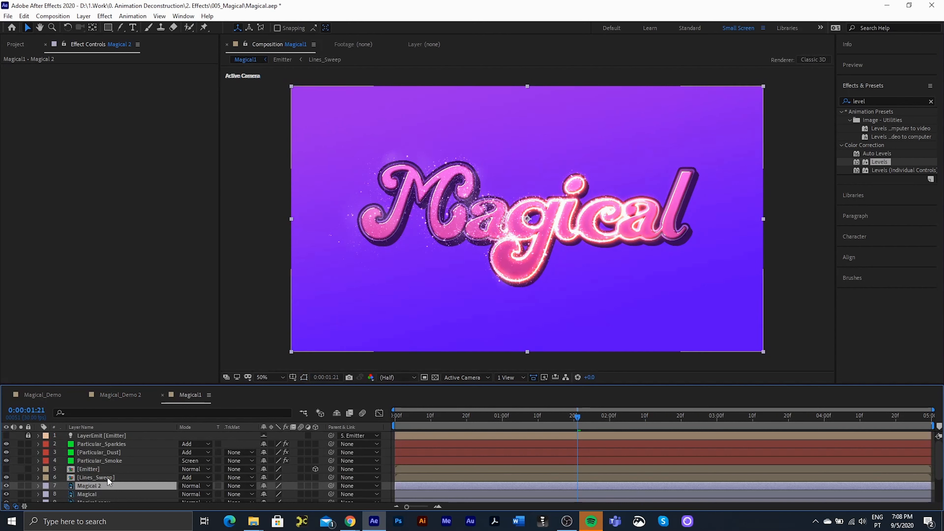
{"action": "left_click", "coordinate": [95, 477]}
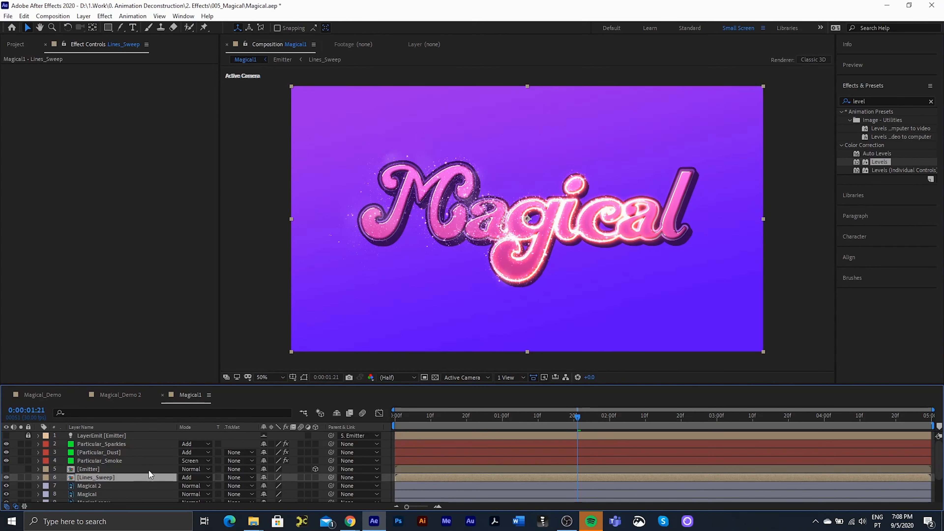
{"action": "key", "text": "ctrl+d"}
{"action": "scroll", "coordinate": [112, 461], "scroll_direction": "down", "scroll_amount": 1}
{"action": "scroll", "coordinate": [101, 458], "scroll_direction": "up", "scroll_amount": 1}
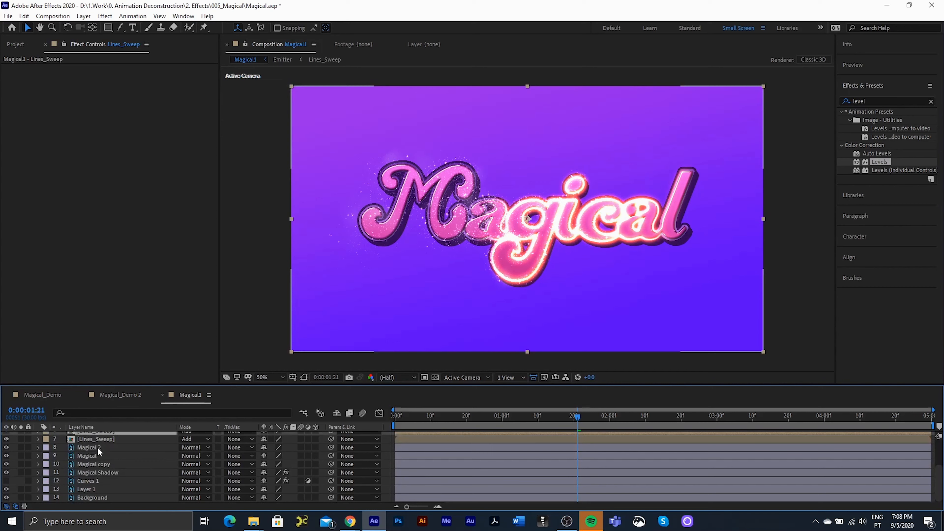
- Move the Lines_Sweep copy above Magical 2 and set Magical 2's TrkMat to Alpha Matte [Lines_Sweep]
{"action": "left_click_drag", "start_coordinate": [98, 451], "coordinate": [97, 471]}
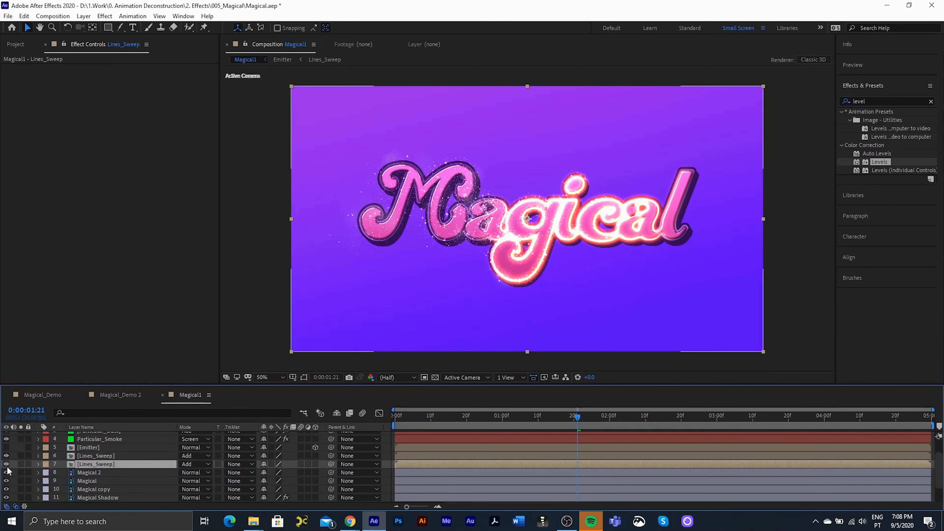
{"action": "left_click", "coordinate": [21, 472]}
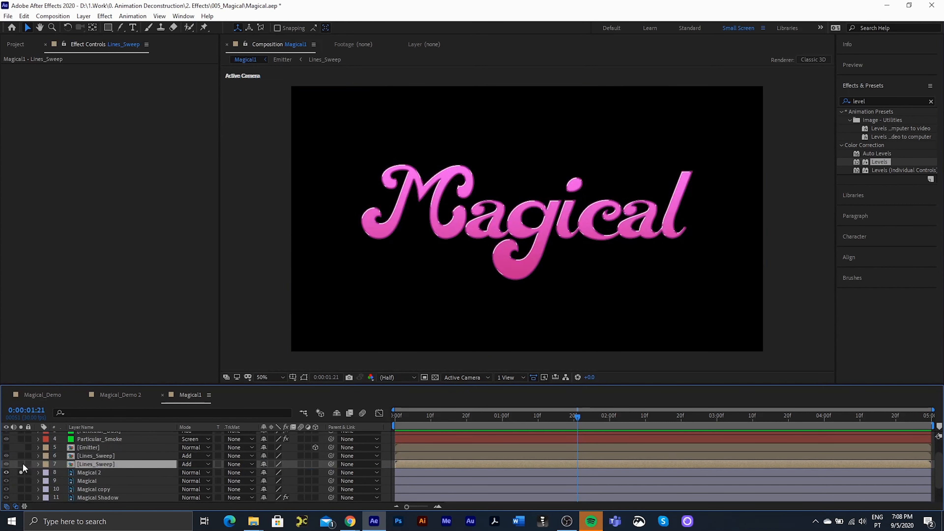
{"action": "left_click", "coordinate": [21, 464]}
{"action": "left_click", "coordinate": [82, 472]}
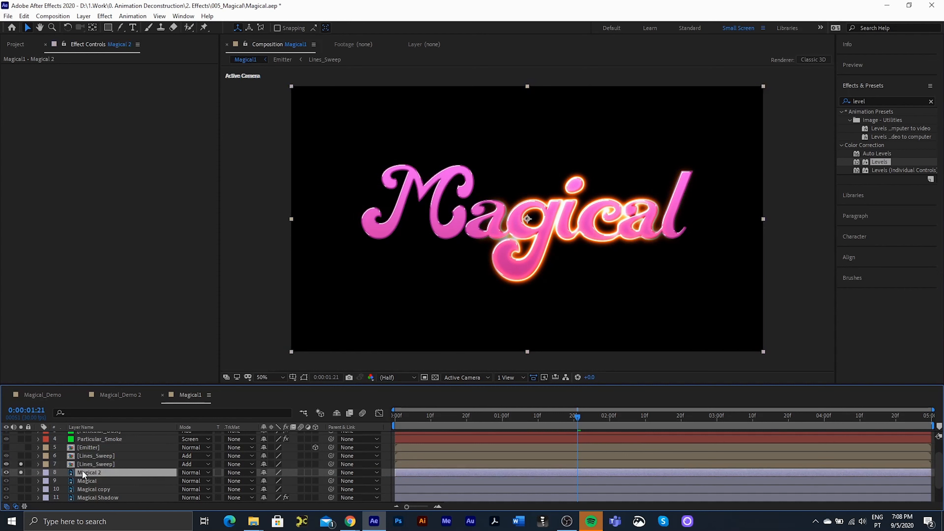
{"action": "left_click", "coordinate": [242, 473]}
{"action": "left_click", "coordinate": [242, 429]}
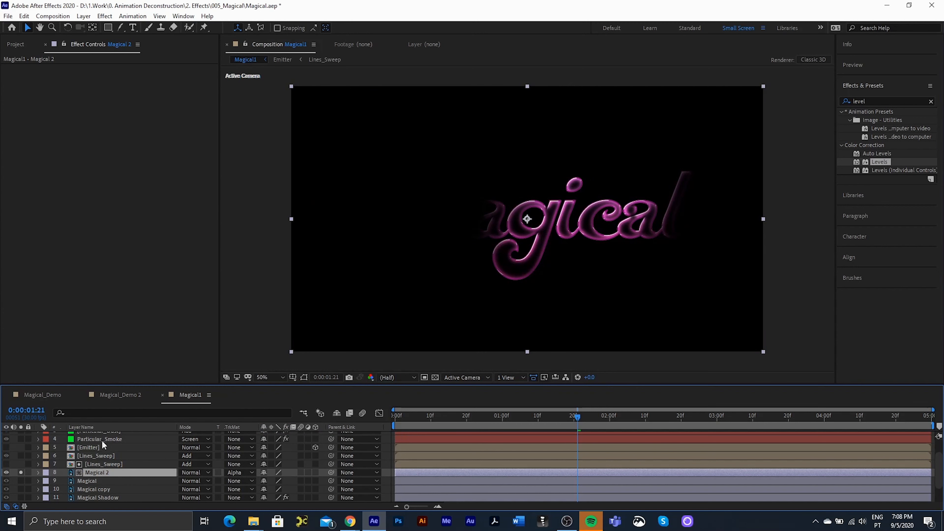
{"action": "left_click", "coordinate": [880, 101]}
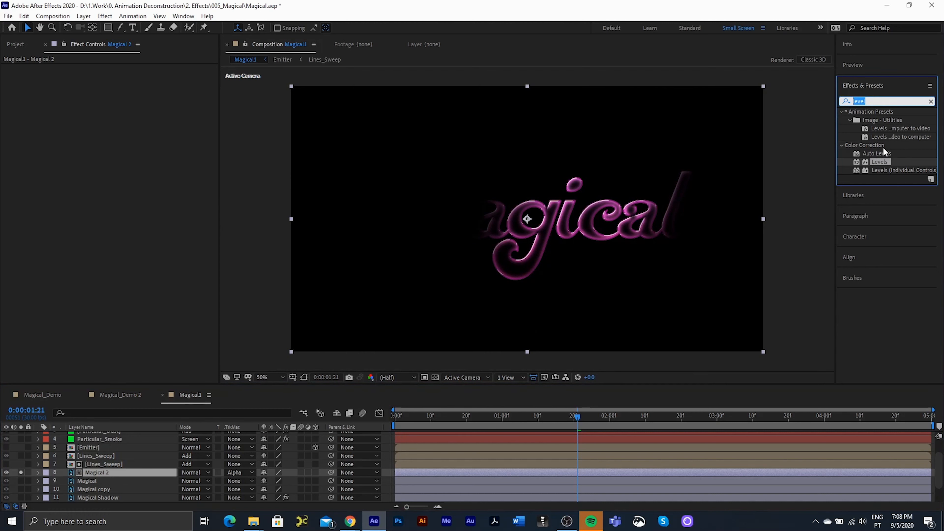
- Apply CC Glass to Magical 2 with Displacement 0, Height 100 and softness around 32
{"action": "type", "text": "cc "}
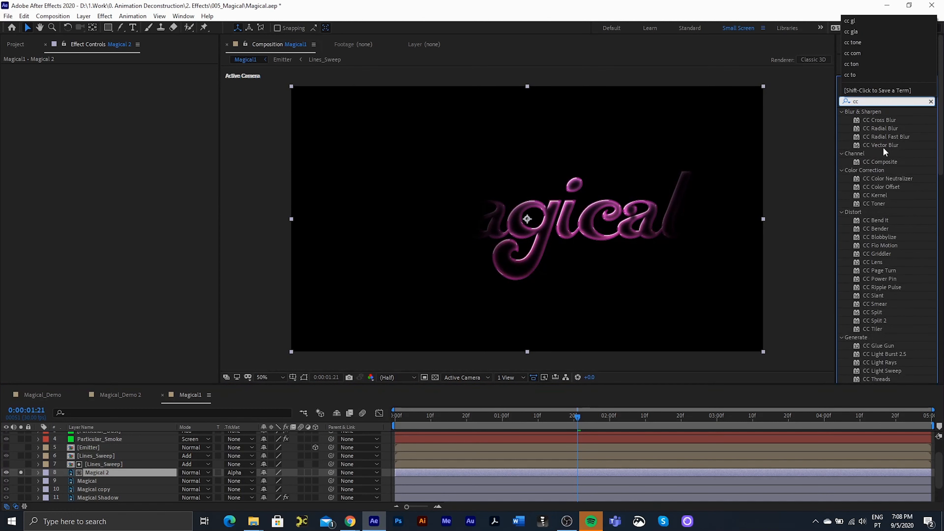
{"action": "type", "text": "glas"}
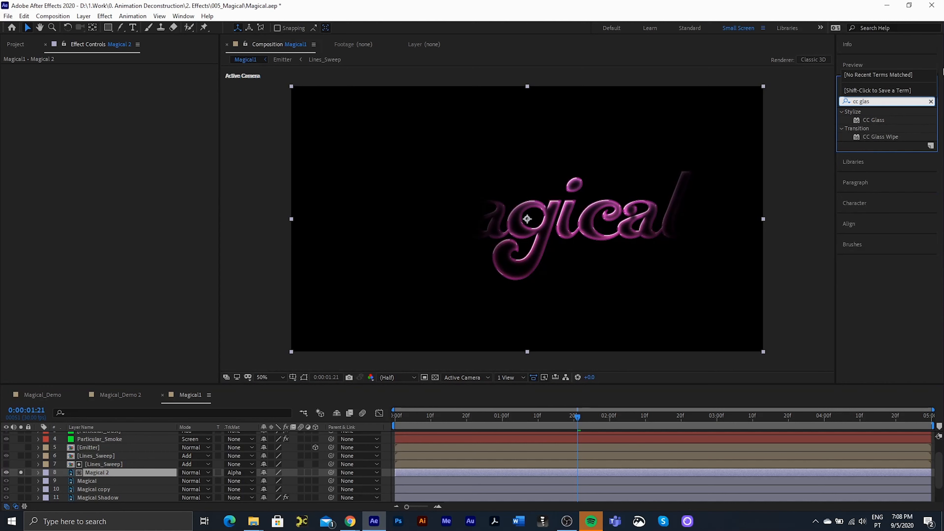
{"action": "left_click_drag", "start_coordinate": [874, 120], "coordinate": [126, 472]}
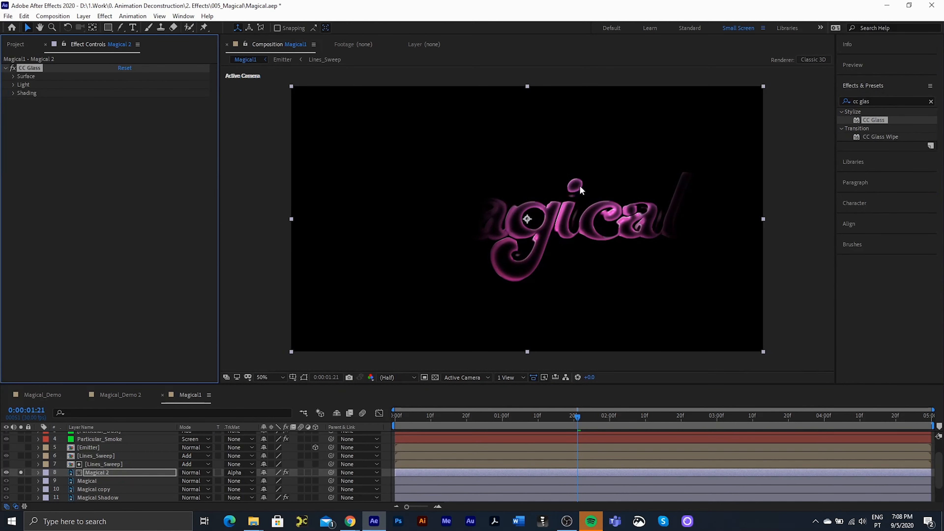
{"action": "left_click", "coordinate": [14, 76]}
{"action": "left_click", "coordinate": [124, 118]}
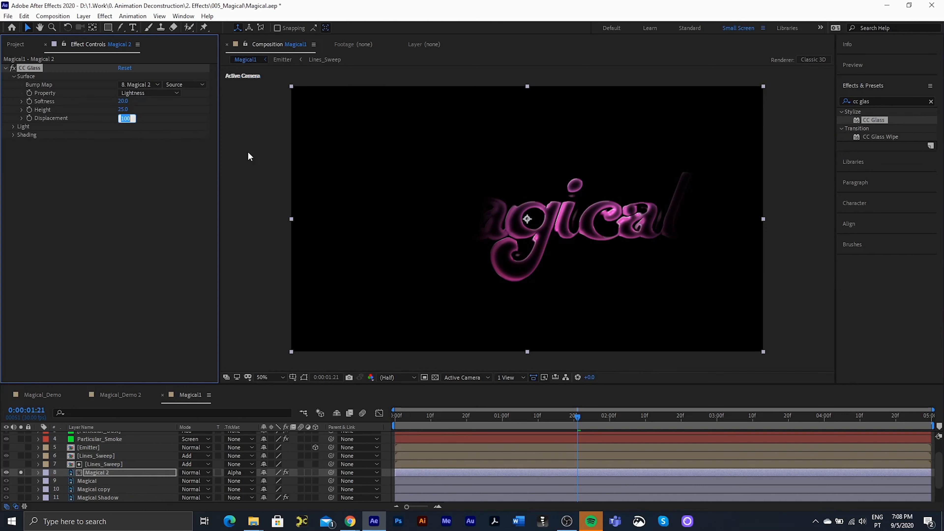
{"action": "type", "text": "0"}
{"action": "key", "text": "Return"}
{"action": "left_click_drag", "start_coordinate": [124, 109], "coordinate": [255, 129]}
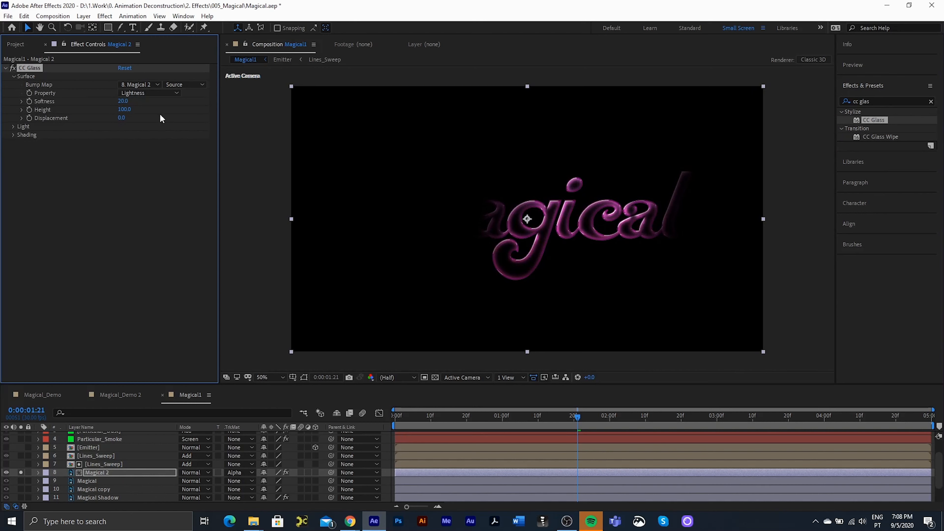
{"action": "left_click_drag", "start_coordinate": [122, 101], "coordinate": [126, 101]}
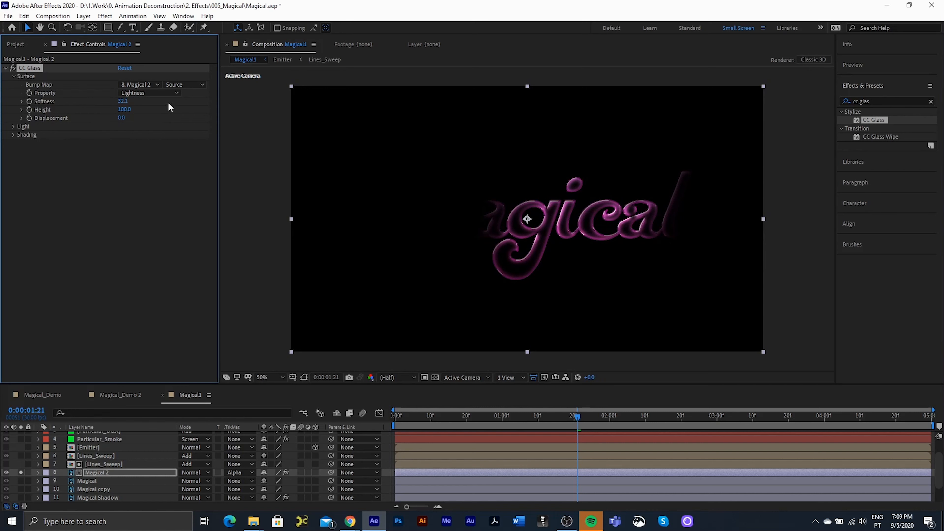
- Raise the glass Light Intensity to 460, set Ambient 75 and Metal about 3
{"action": "left_click", "coordinate": [12, 127]}
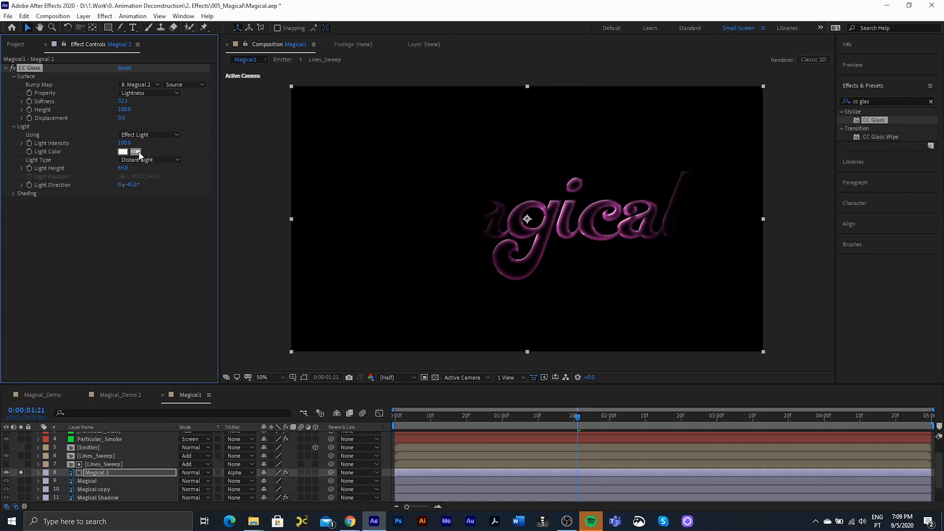
{"action": "left_click_drag", "start_coordinate": [124, 143], "coordinate": [301, 141]}
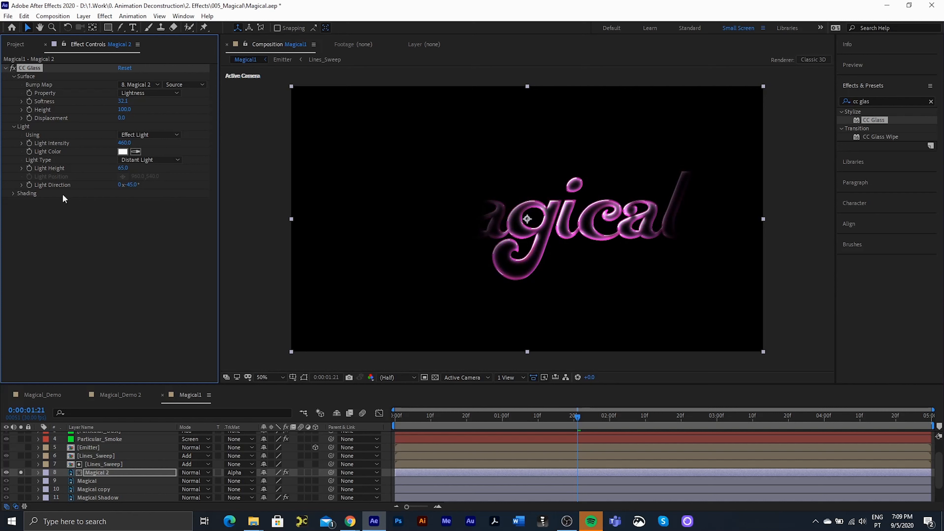
{"action": "left_click", "coordinate": [14, 193]}
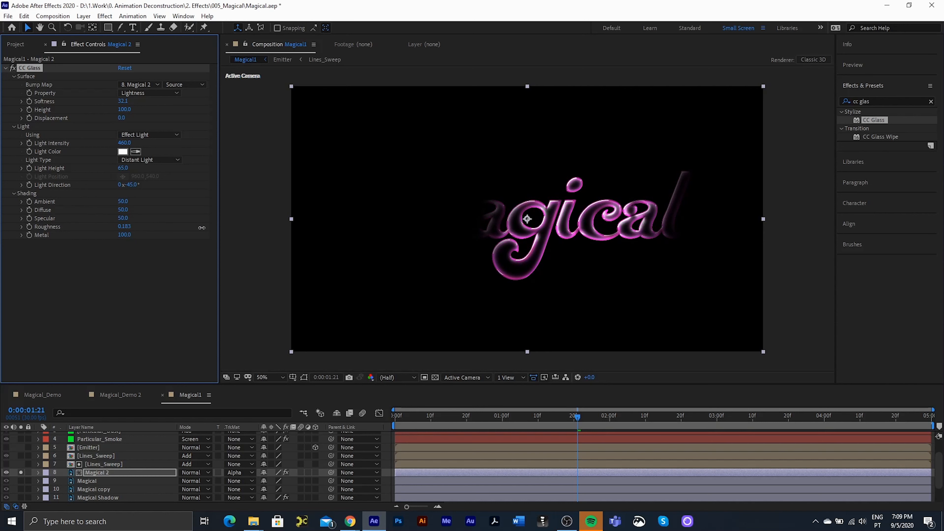
{"action": "left_click_drag", "start_coordinate": [123, 234], "coordinate": [80, 243]}
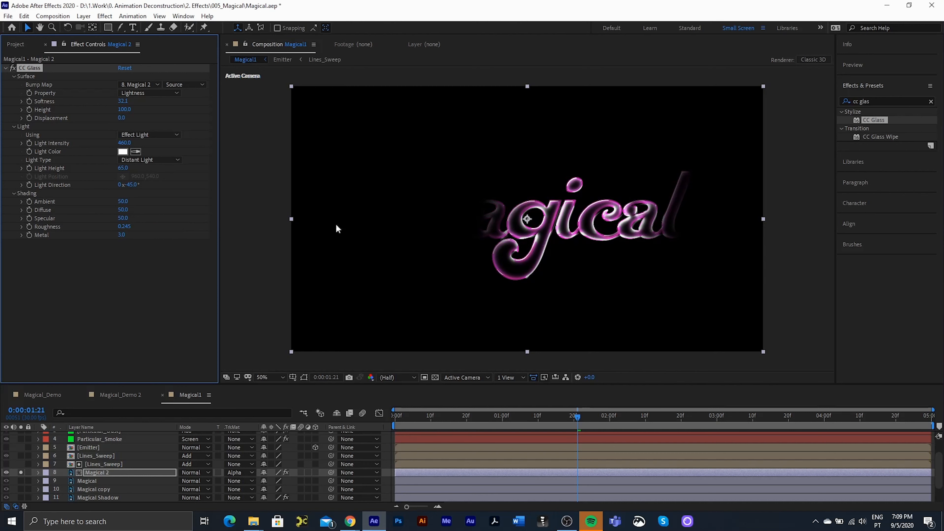
{"action": "mouse_move", "coordinate": [118, 201]}
{"action": "left_mouse_down"}
{"action": "mouse_move", "coordinate": [139, 196]}
{"action": "mouse_move", "coordinate": [115, 210]}
{"action": "left_mouse_up"}
{"action": "left_click", "coordinate": [21, 472]}
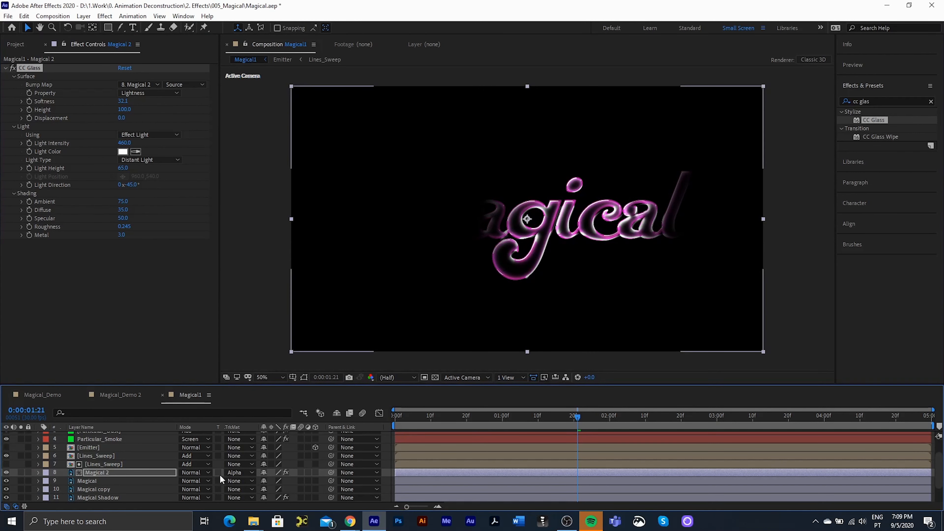
- Set Magical 2 to Add blend mode, start Lines_Sweep about 10 frames later, and return to frame 0
{"action": "left_click", "coordinate": [194, 473]}
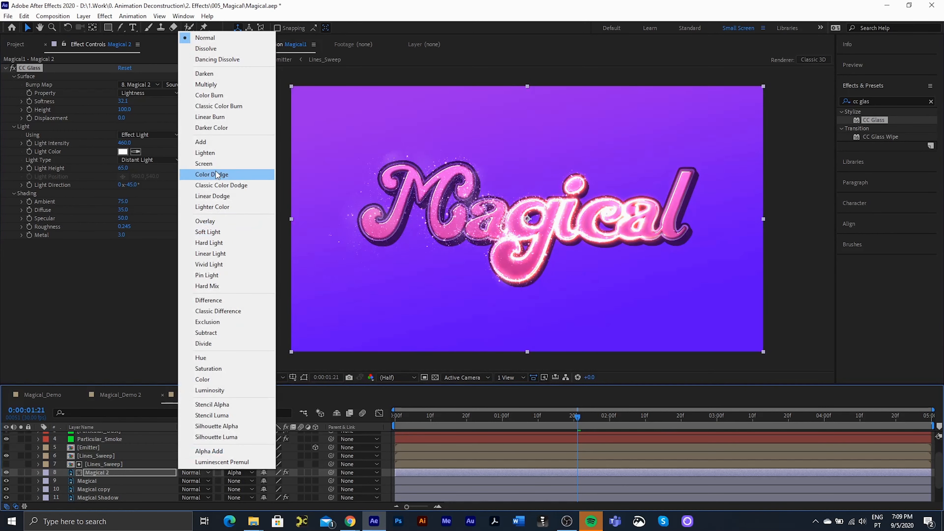
{"action": "left_click", "coordinate": [208, 142]}
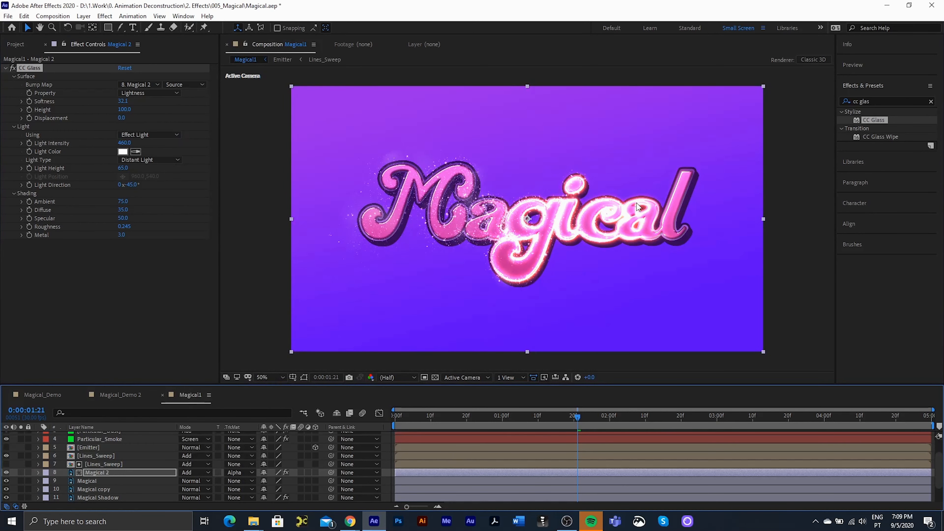
{"action": "left_click", "coordinate": [416, 464]}
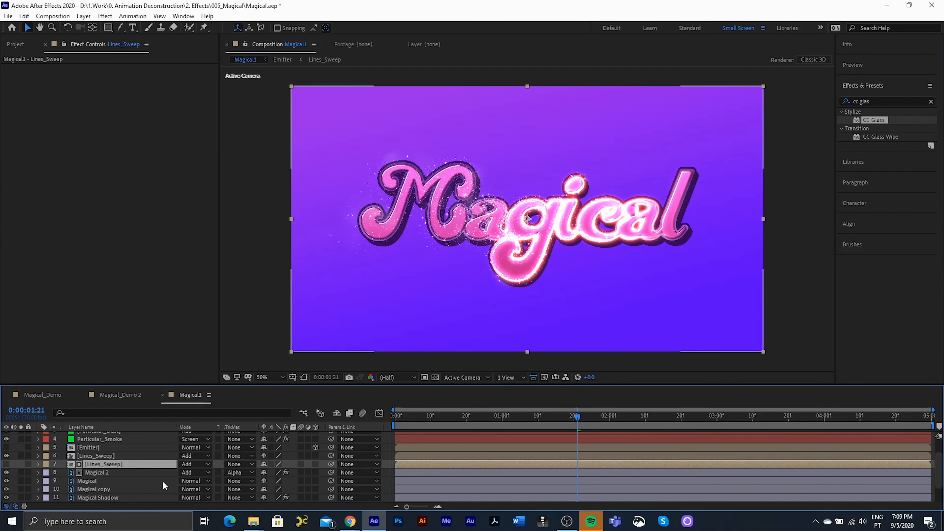
{"action": "left_click_drag", "start_coordinate": [413, 464], "coordinate": [456, 464]}
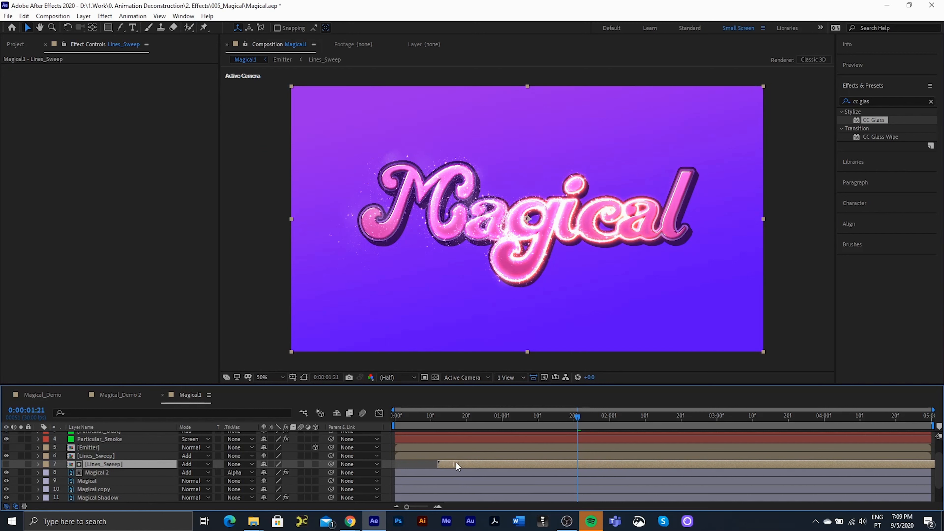
{"action": "left_click_drag", "start_coordinate": [451, 461], "coordinate": [443, 463]}
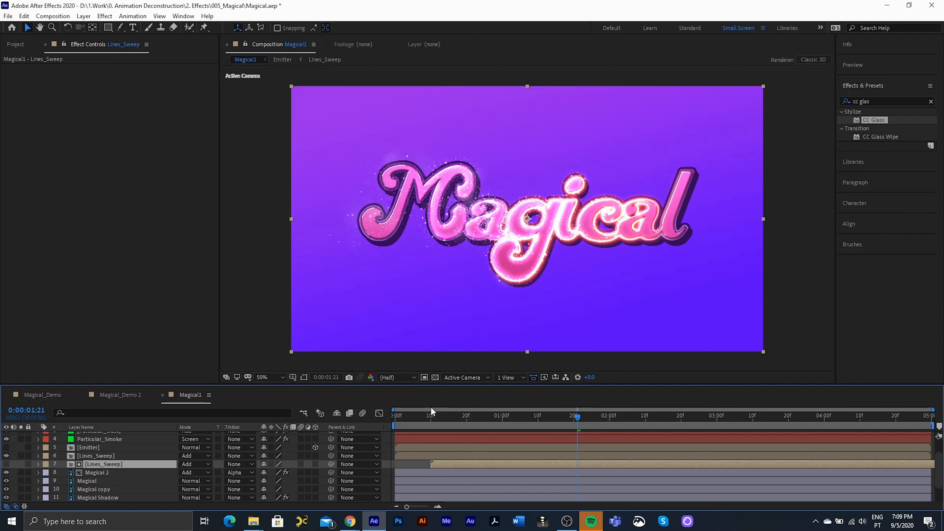
{"action": "left_click_drag", "start_coordinate": [427, 423], "coordinate": [357, 424]}
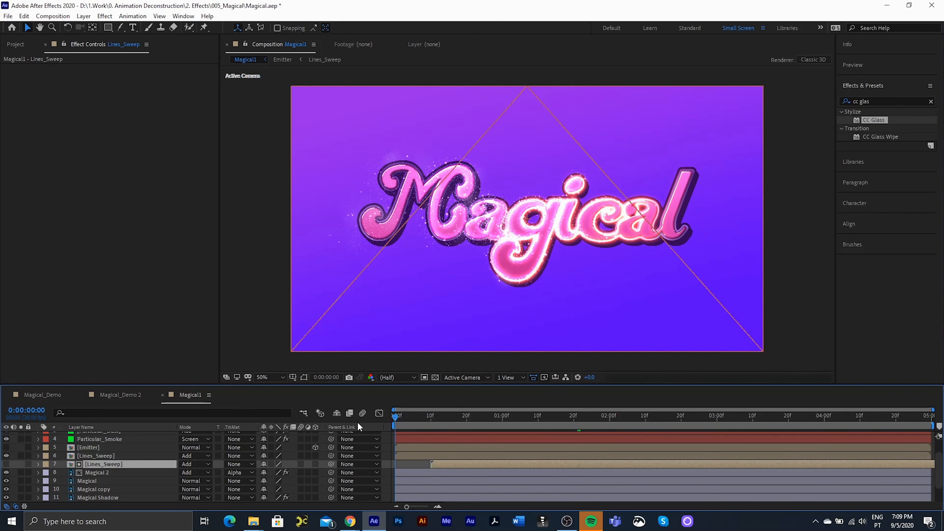
- Preview the Magical1 animation, go back to frame 0, and show the Project panel item list
{"action": "key", "text": "space"}
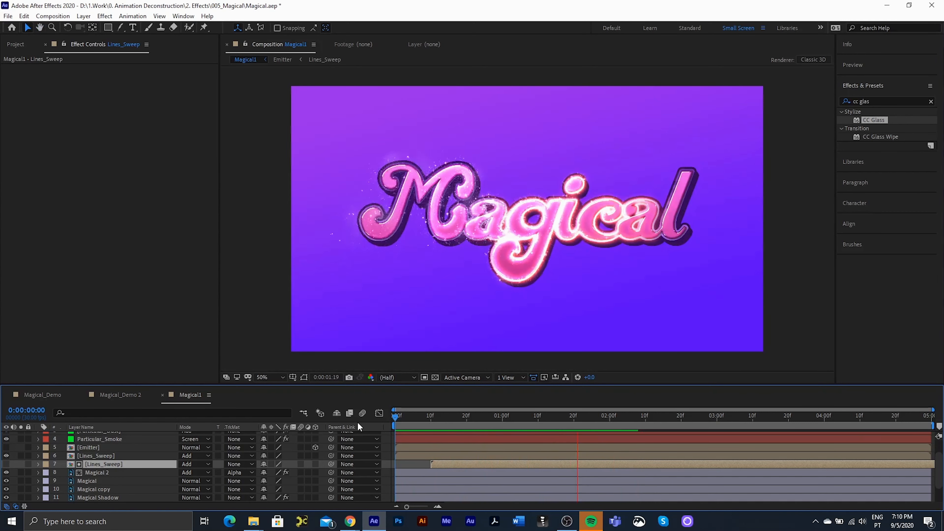
{"action": "key", "text": "space"}
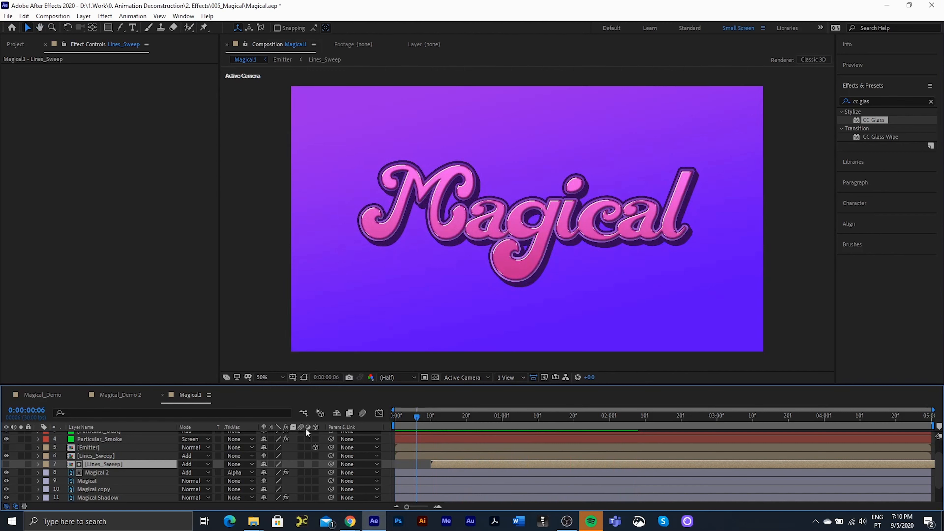
{"action": "left_click", "coordinate": [397, 417]}
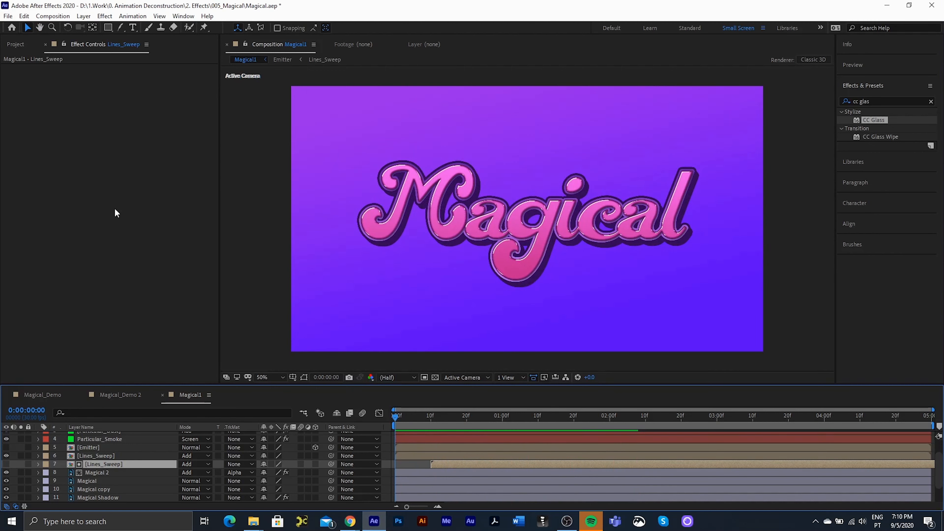
{"action": "left_click", "coordinate": [17, 46]}
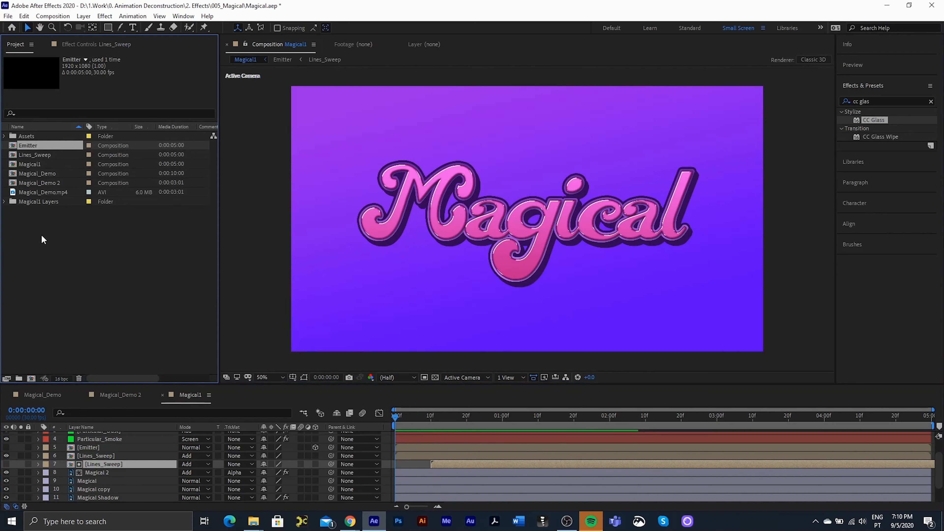
- Scrub through the Magical_Demo 2 reference composition to review its glowing title
{"action": "left_click", "coordinate": [120, 395]}
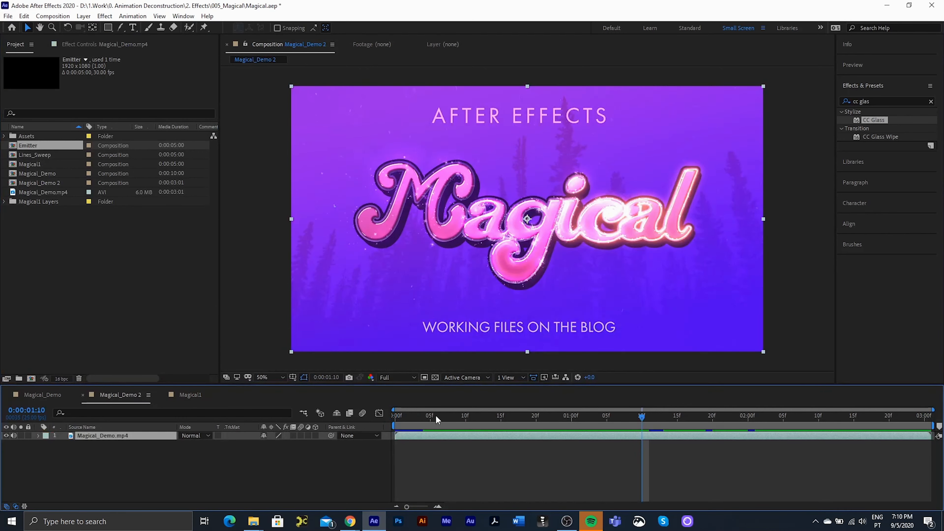
{"action": "left_click", "coordinate": [485, 417]}
{"action": "left_click_drag", "start_coordinate": [485, 419], "coordinate": [608, 416]}
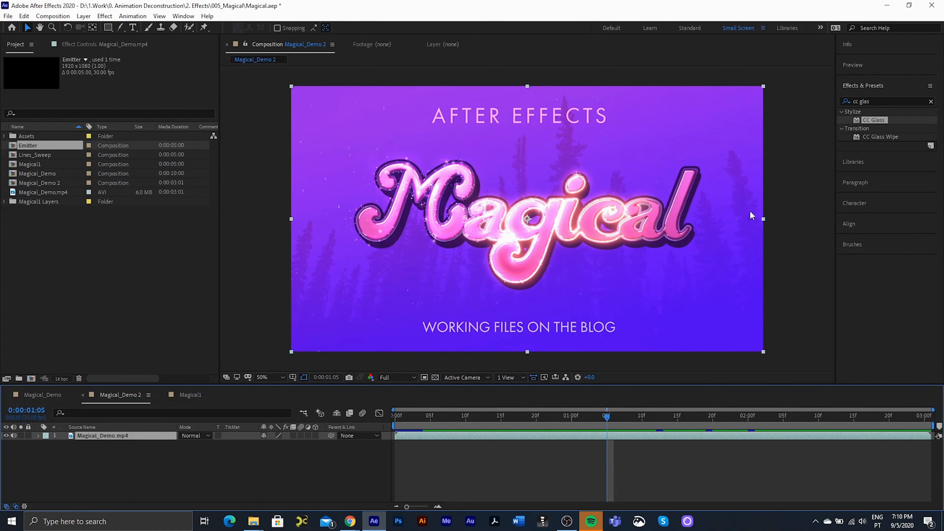
{"action": "left_click_drag", "start_coordinate": [457, 422], "coordinate": [428, 418]}
- Back in Magical1, import forest-5319107.png and Particles - 7958.mp4 into the project
{"action": "left_click", "coordinate": [190, 395]}
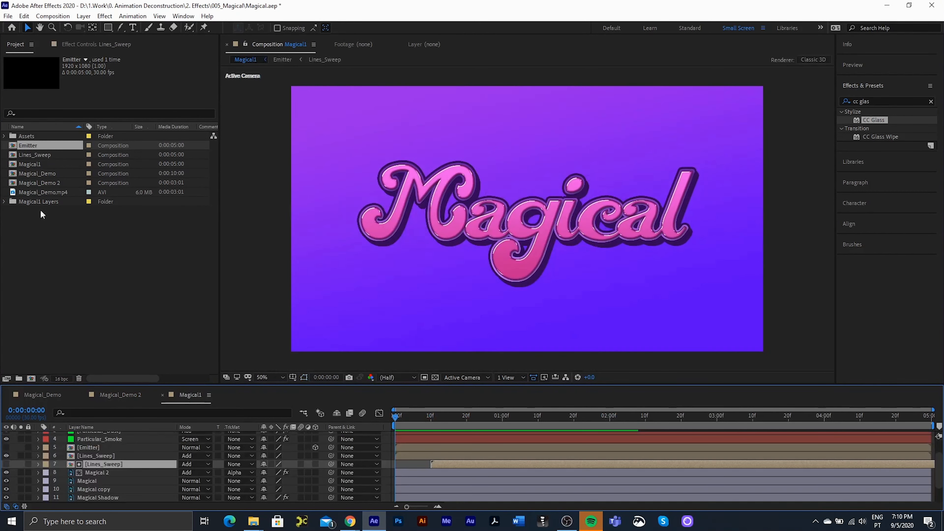
{"action": "double_click", "coordinate": [51, 238]}
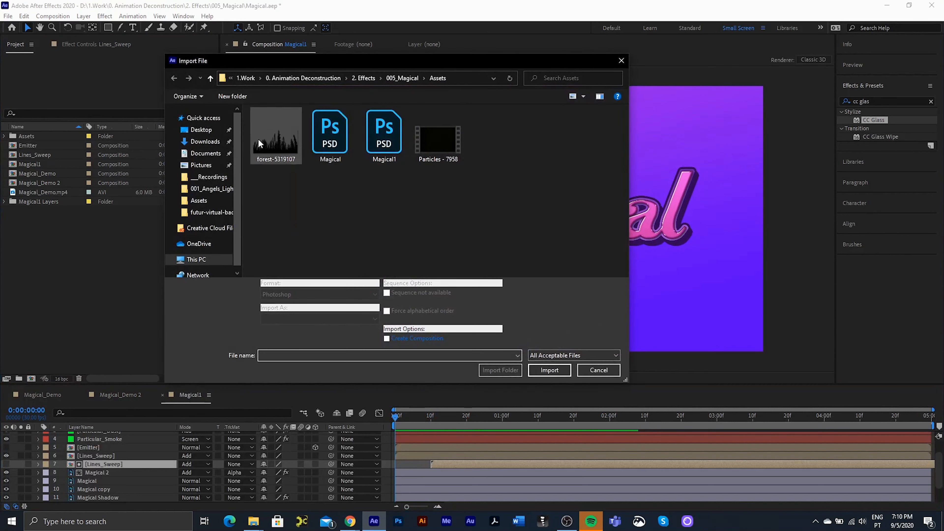
{"action": "left_click", "coordinate": [276, 134]}
{"action": "left_click", "coordinate": [448, 137], "text": "ctrl"}
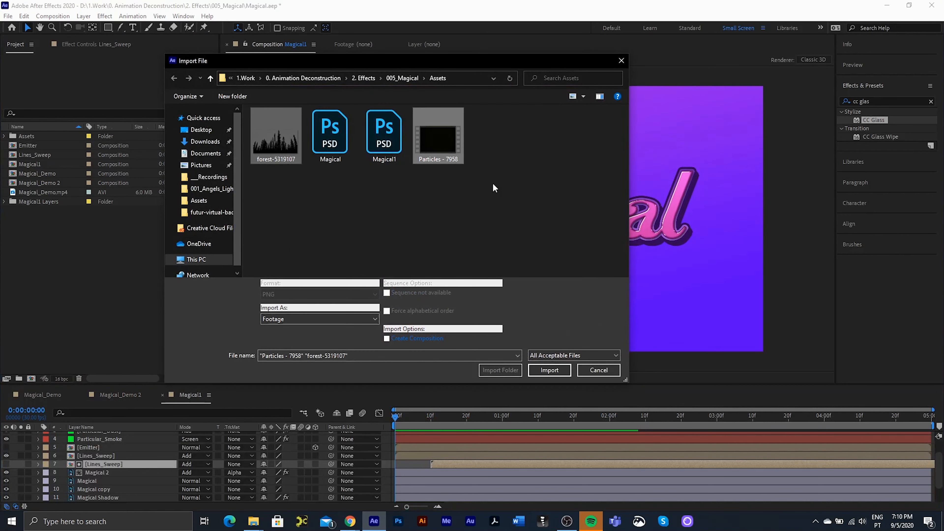
{"action": "left_click", "coordinate": [555, 370]}
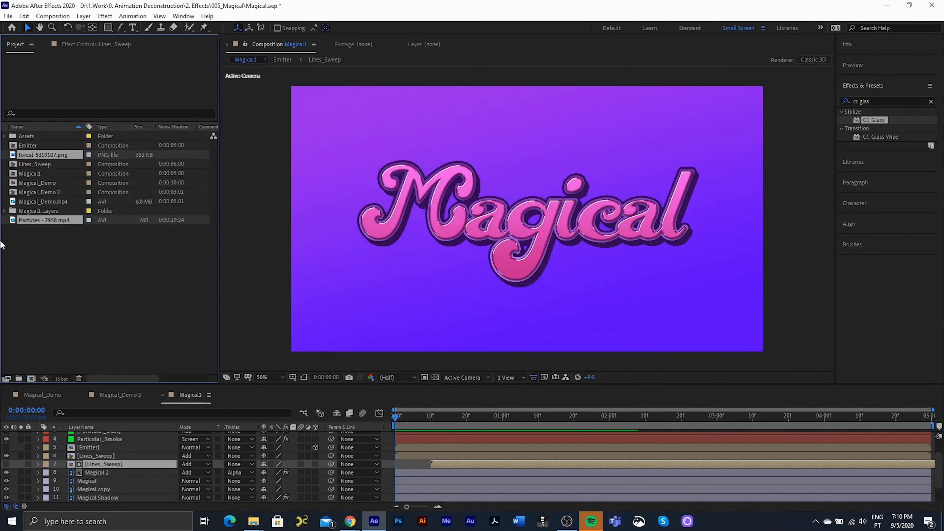
- Place the forest-5319107.png image into the Magical1 composition
{"action": "left_click", "coordinate": [51, 261]}
{"action": "left_click", "coordinate": [32, 154]}
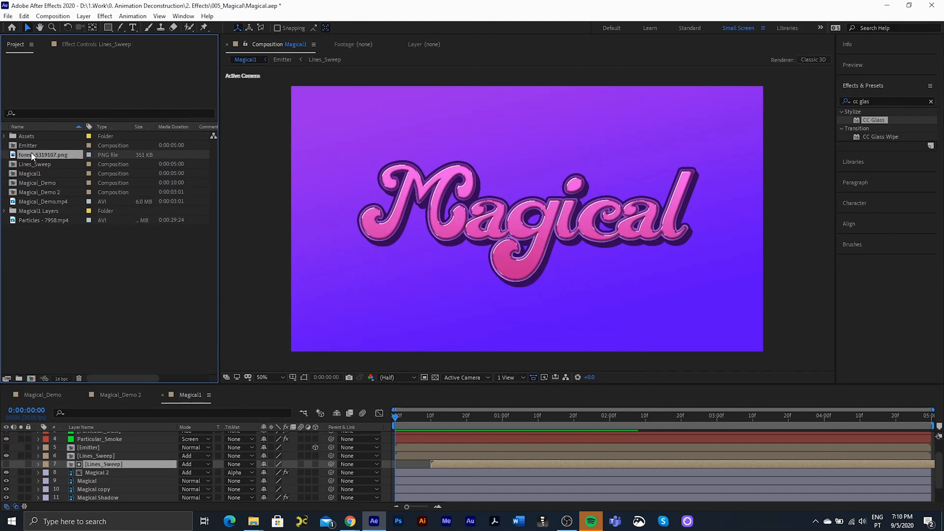
{"action": "left_click_drag", "start_coordinate": [31, 152], "coordinate": [111, 485]}
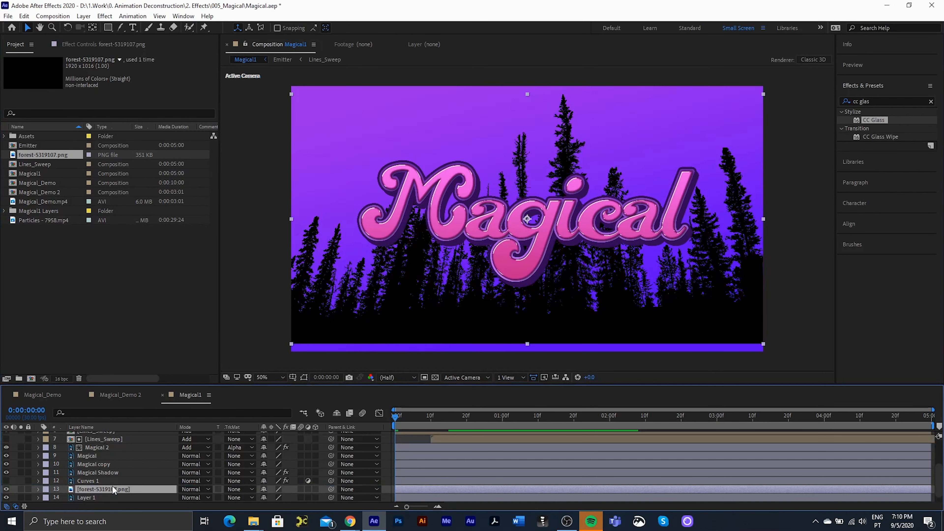
- Nudge the forest layer lower, apply Levels to it, and lower its Gamma
{"action": "left_click_drag", "start_coordinate": [591, 323], "coordinate": [592, 337]}
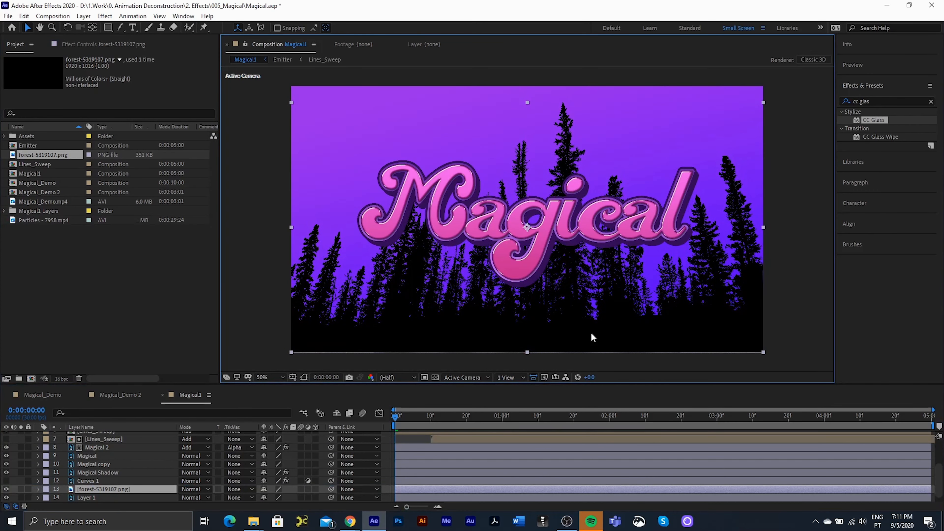
{"action": "left_click", "coordinate": [308, 489]}
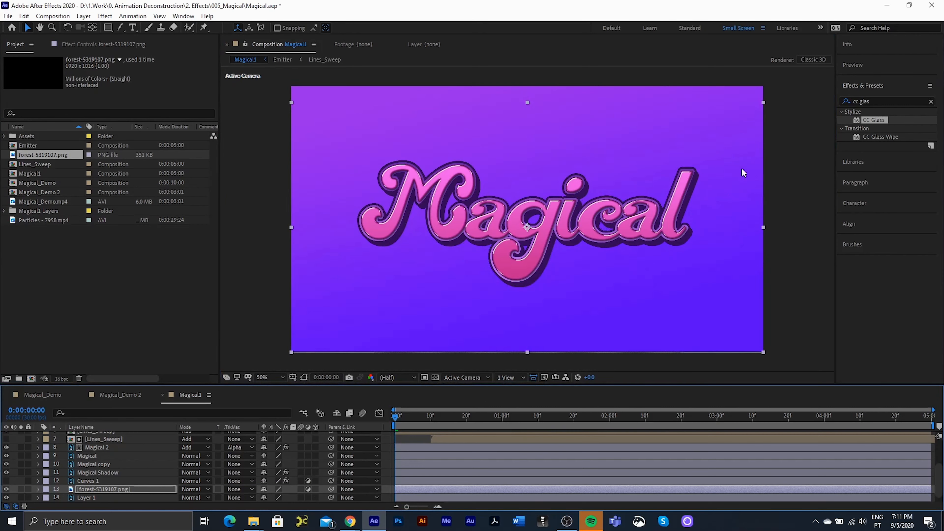
{"action": "left_click", "coordinate": [876, 99]}
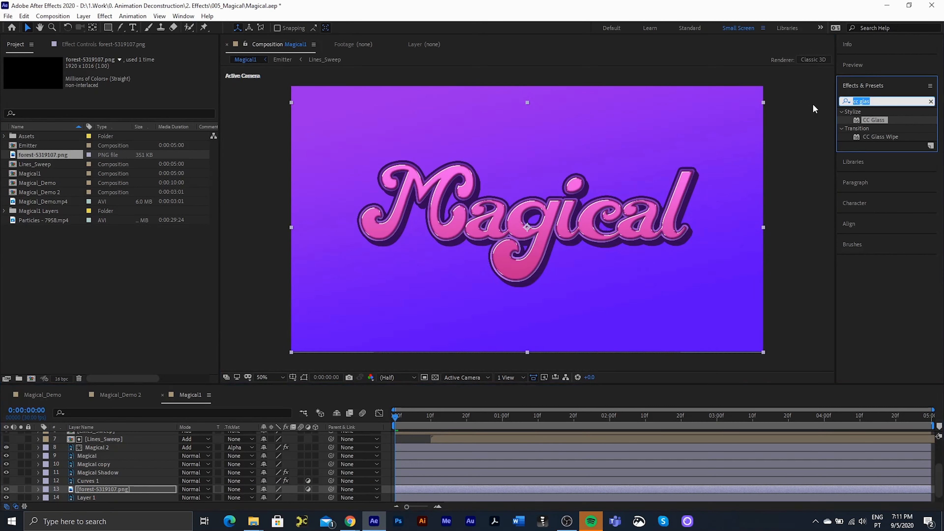
{"action": "type", "text": "leve"}
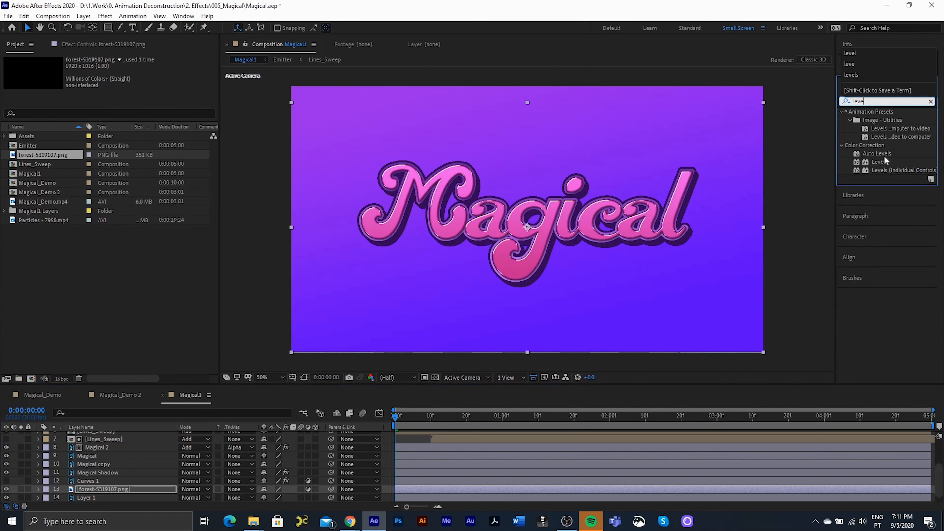
{"action": "double_click", "coordinate": [879, 162]}
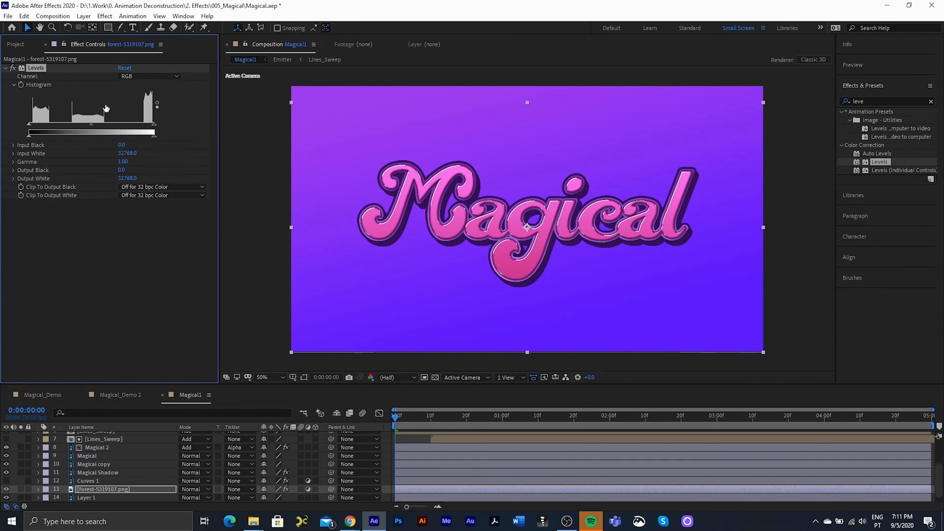
{"action": "left_click_drag", "start_coordinate": [91, 126], "coordinate": [99, 124]}
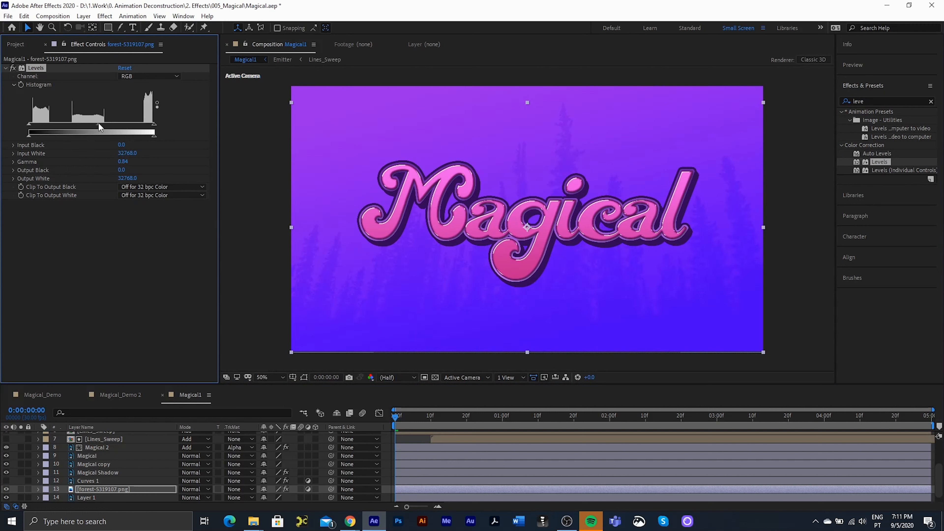
- In Levels, raise the Blue channel's Input Black to give the trees a purple tint
{"action": "left_click", "coordinate": [132, 76]}
{"action": "left_click", "coordinate": [140, 97]}
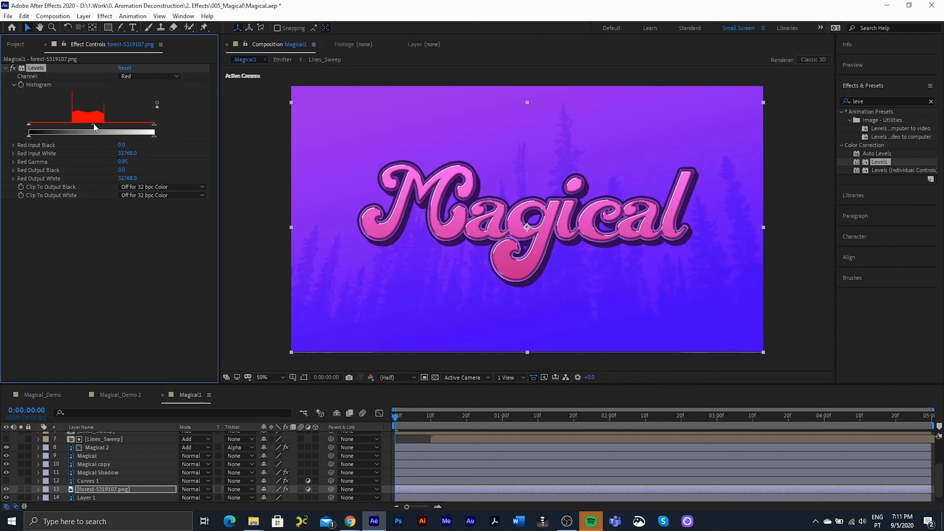
{"action": "left_click", "coordinate": [143, 76]}
{"action": "left_click", "coordinate": [143, 120]}
{"action": "left_click_drag", "start_coordinate": [28, 124], "coordinate": [37, 124]}
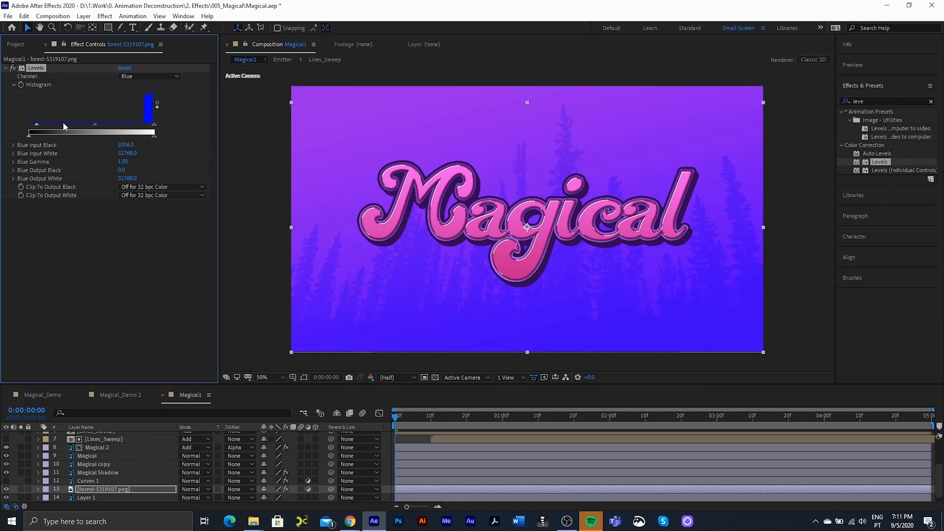
{"action": "left_click_drag", "start_coordinate": [124, 126], "coordinate": [138, 134]}
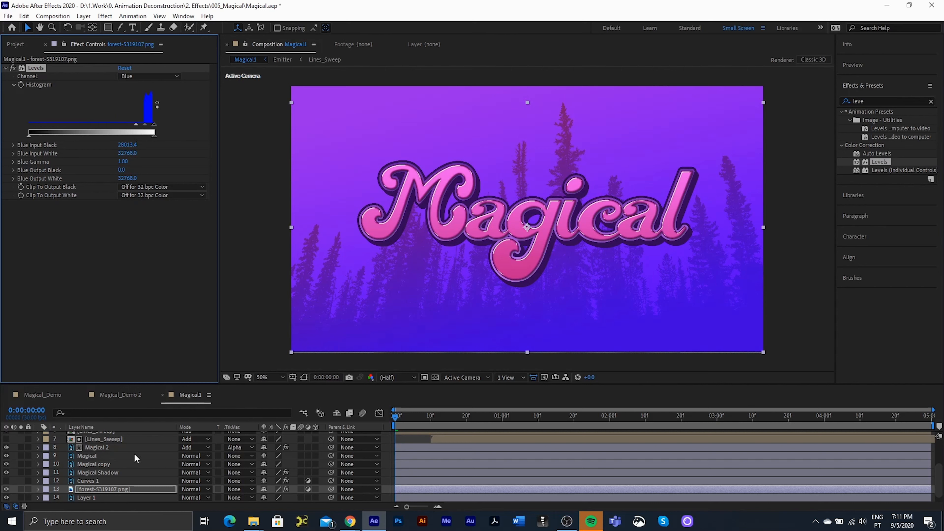
- Set the forest layer's Opacity to 50%
{"action": "left_click", "coordinate": [110, 490]}
{"action": "key", "text": "t"}
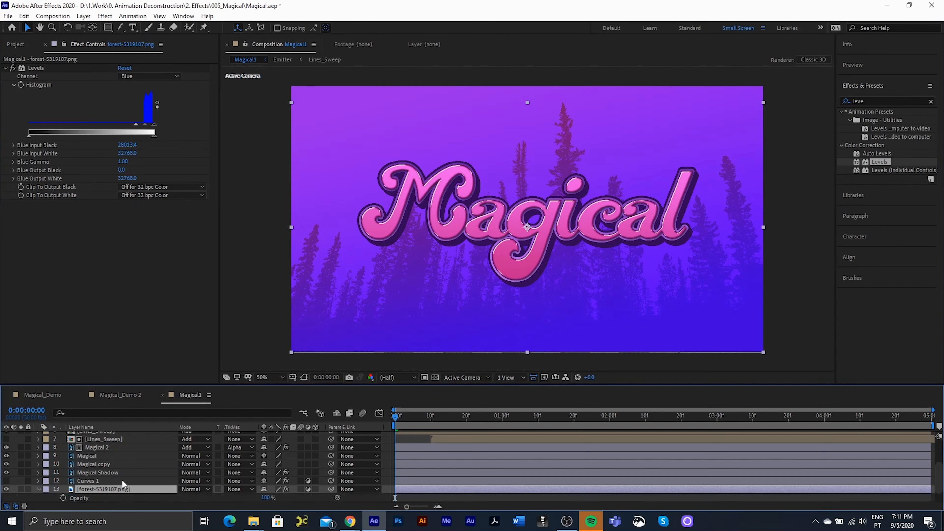
{"action": "left_click", "coordinate": [268, 497]}
{"action": "type", "text": "50"}
{"action": "key", "text": "Return"}
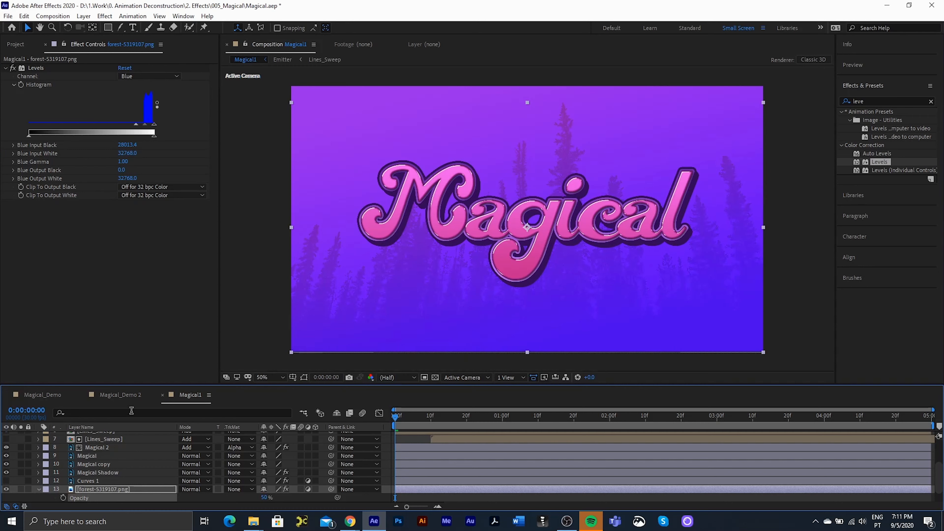
- Select the Particles - 7958.mp4 footage in the Project panel
{"action": "left_click", "coordinate": [38, 489]}
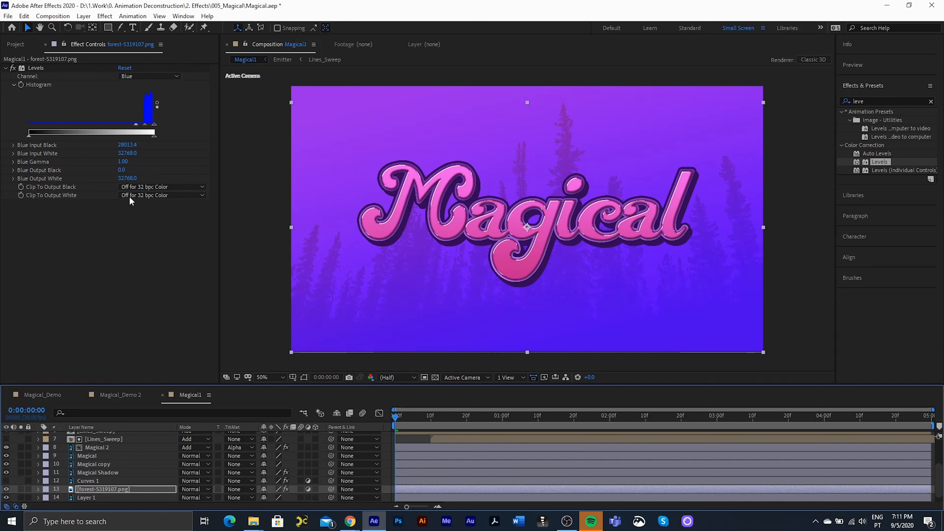
{"action": "left_click", "coordinate": [8, 45]}
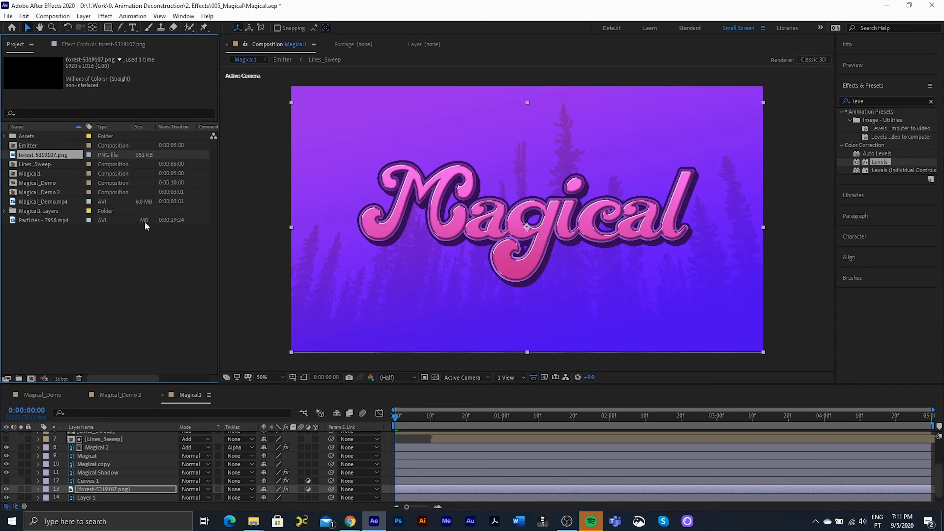
{"action": "left_click", "coordinate": [35, 220]}
- Add Particles - 7958.mp4 above the forest layer and scrub the clip to check it
{"action": "left_click_drag", "start_coordinate": [34, 219], "coordinate": [117, 486]}
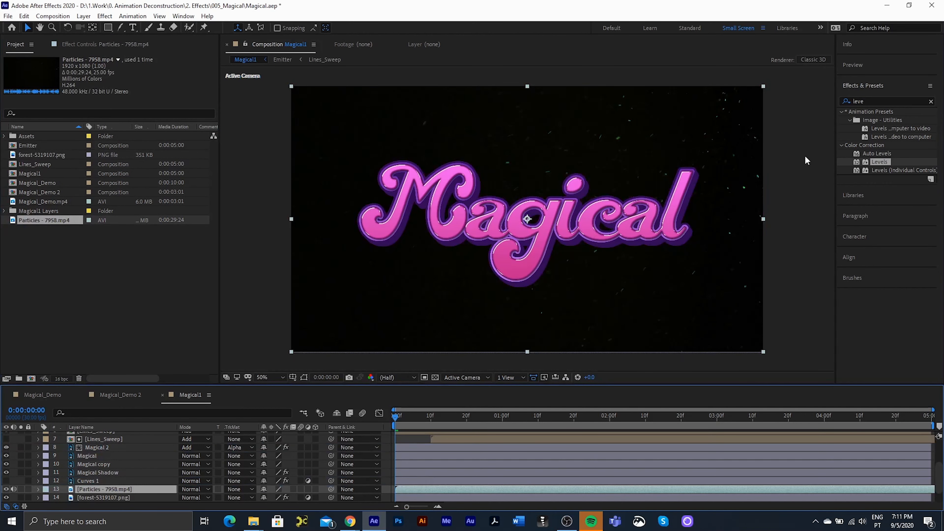
{"action": "double_click", "coordinate": [41, 219]}
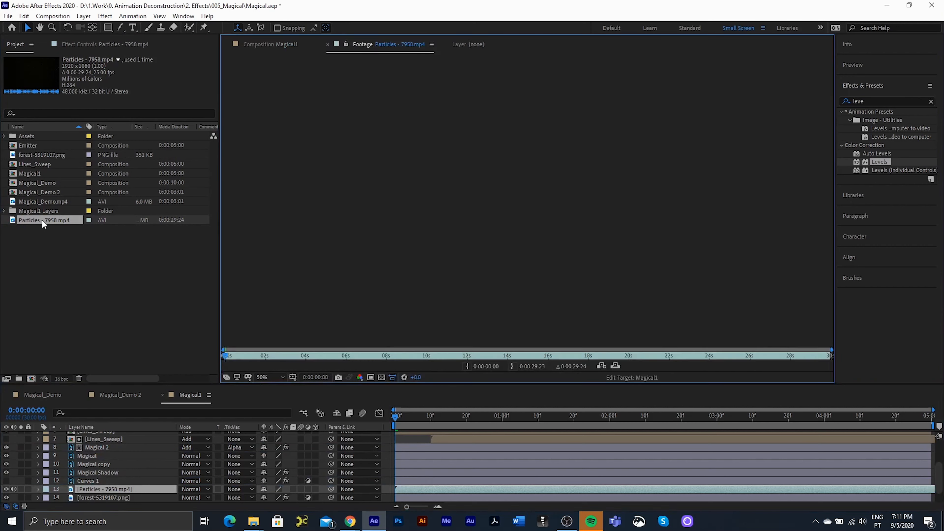
{"action": "left_click_drag", "start_coordinate": [251, 354], "coordinate": [487, 366]}
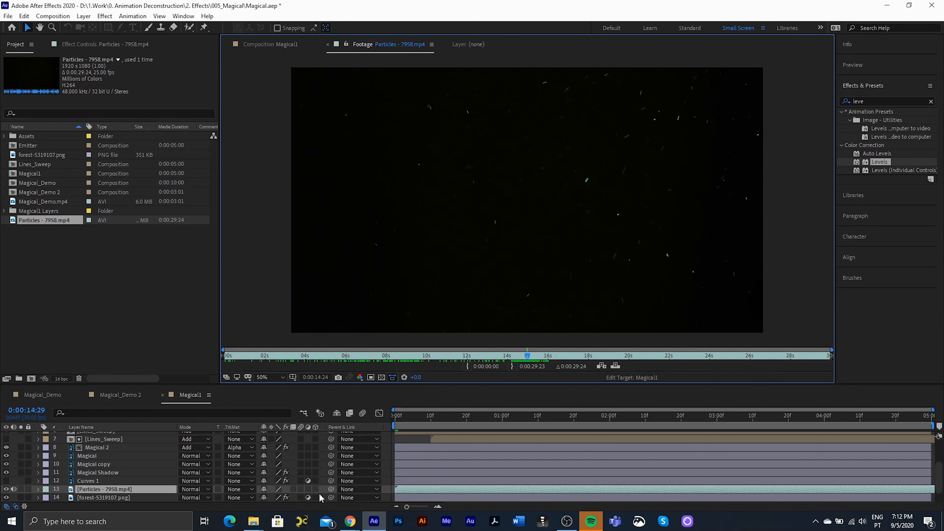
- Set the particles layer's In point to -0:00:15:00
{"action": "left_click", "coordinate": [24, 506]}
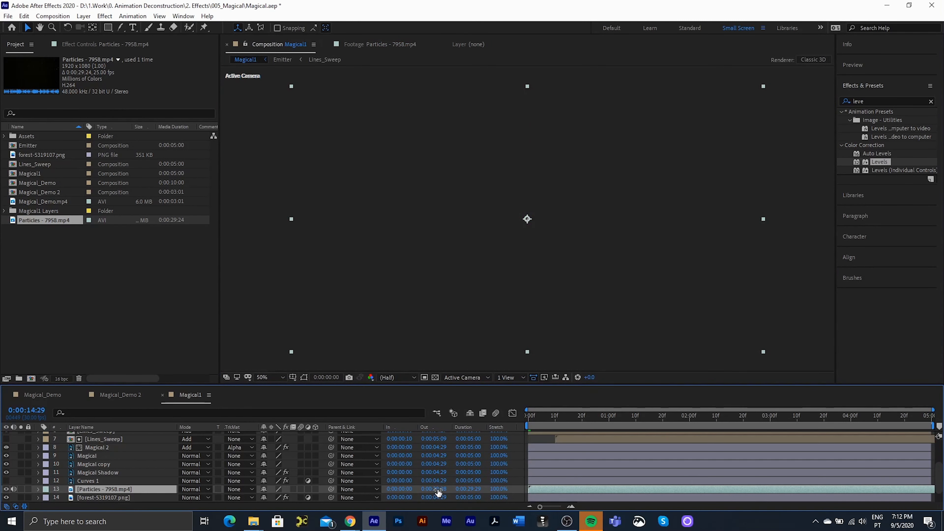
{"action": "left_click", "coordinate": [23, 505]}
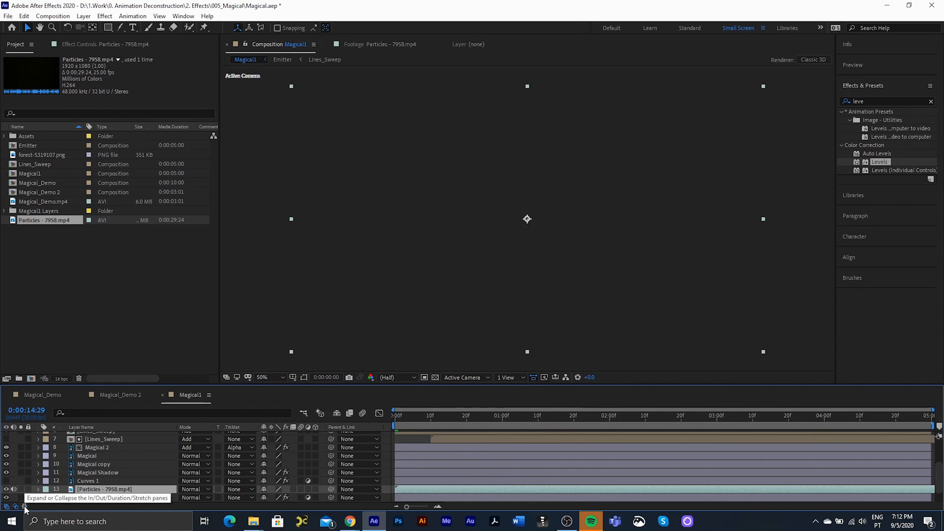
{"action": "left_click", "coordinate": [24, 505]}
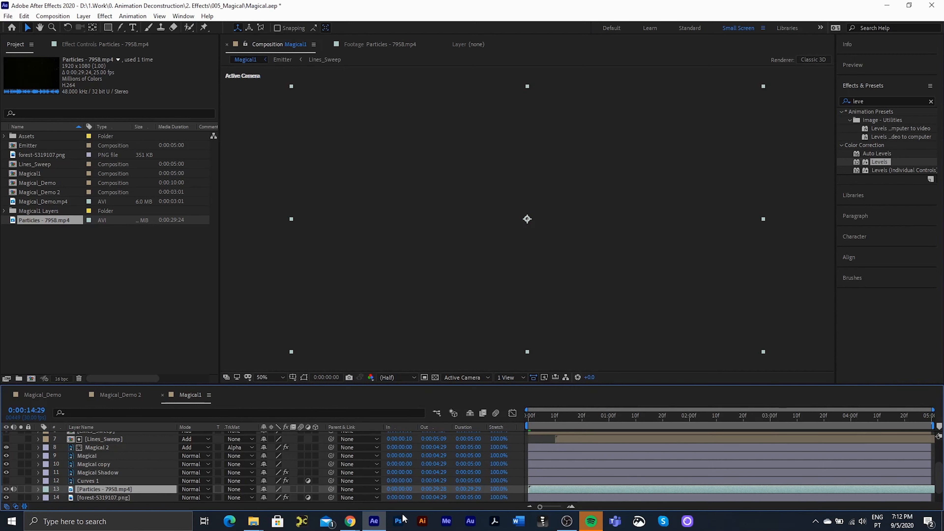
{"action": "left_click", "coordinate": [401, 489]}
{"action": "type", "text": "-1"}
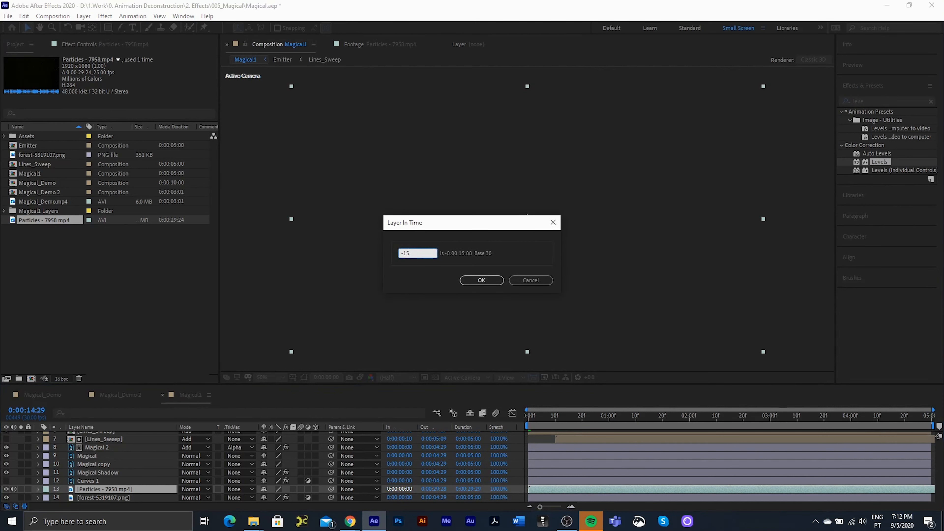
{"action": "type", "text": "5."}
{"action": "key", "text": "Return"}
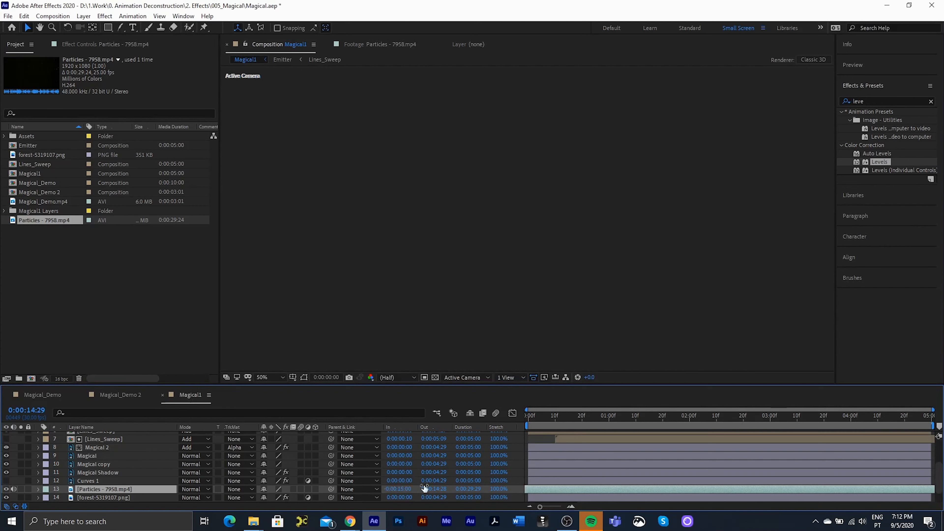
- Return to the composition start and set the particles layer to Screen blend mode
{"action": "left_click_drag", "start_coordinate": [537, 419], "coordinate": [495, 422]}
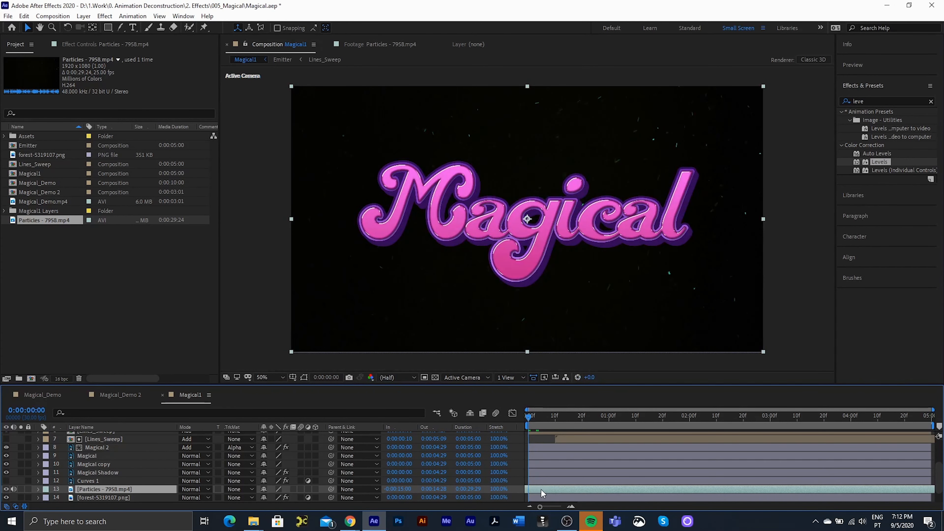
{"action": "left_click", "coordinate": [193, 488]}
{"action": "left_click", "coordinate": [230, 179]}
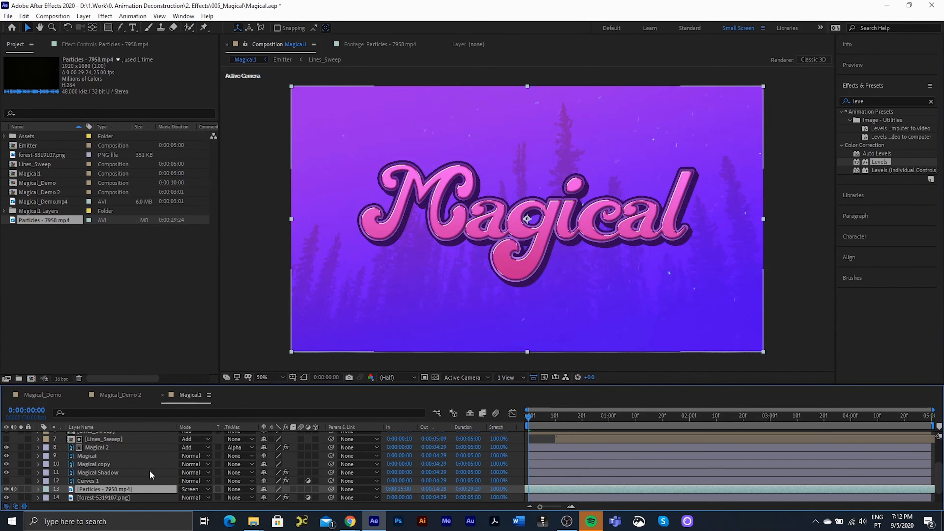
- Set the particles layer's Opacity to 50% and play a preview
{"action": "key", "text": "t"}
{"action": "left_click", "coordinate": [267, 497]}
{"action": "type", "text": "5"}
{"action": "key", "text": "Return"}
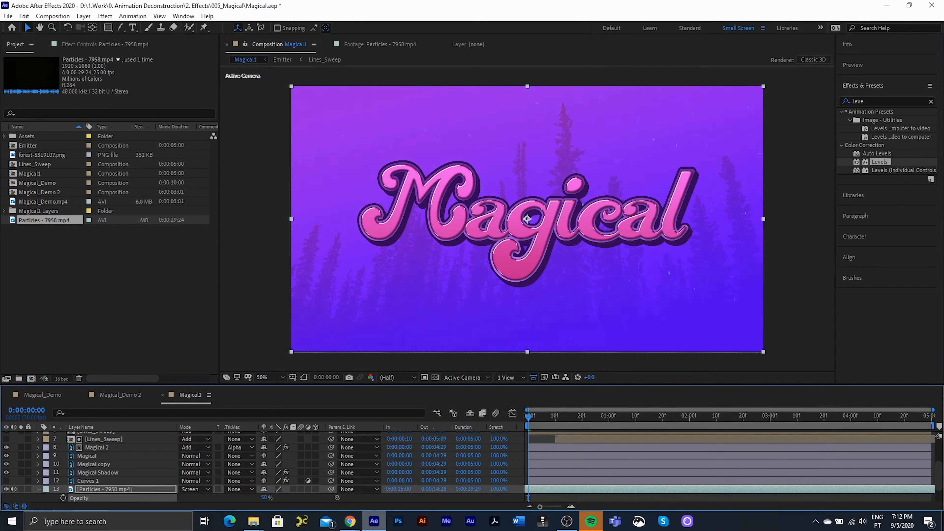
{"action": "left_click", "coordinate": [40, 489]}
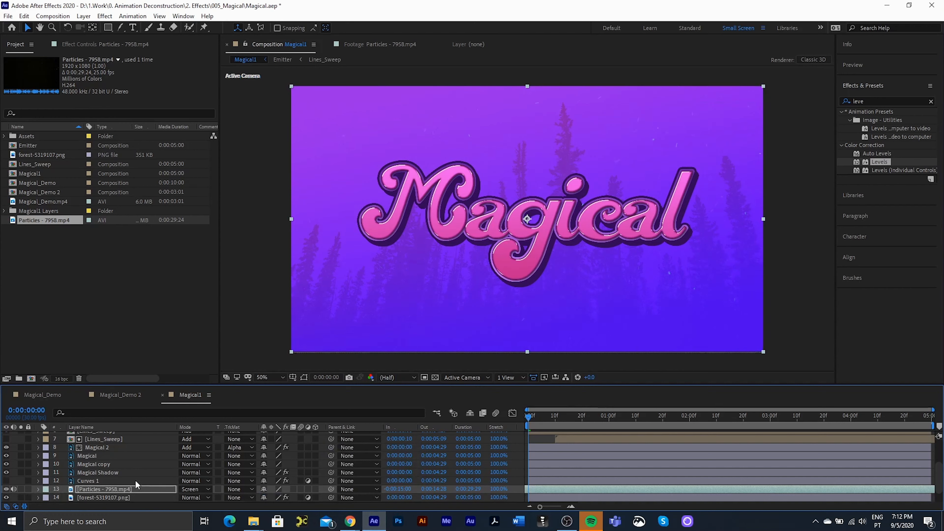
{"action": "left_click", "coordinate": [24, 506]}
{"action": "key", "text": "space"}
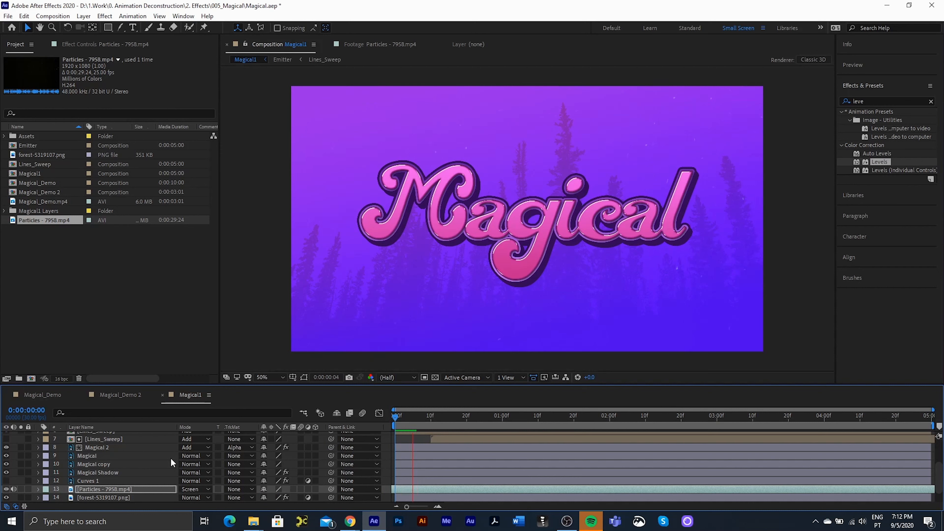